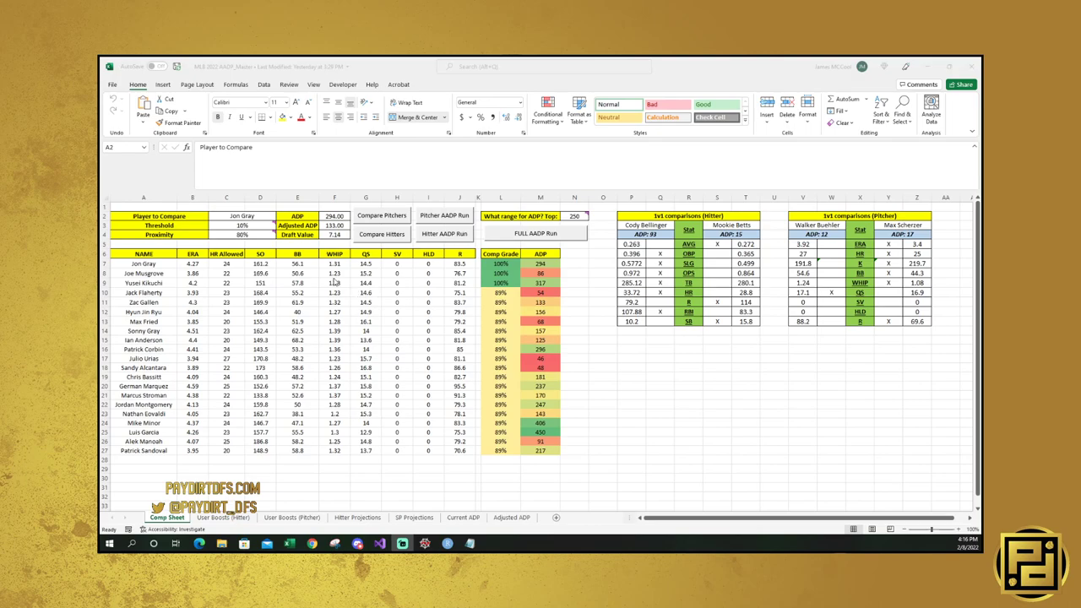
Review the comparison settings for Jon Gray, including threshold and proximity, along with his ADP and adjusted ADP.
click(167, 214)
click(123, 225)
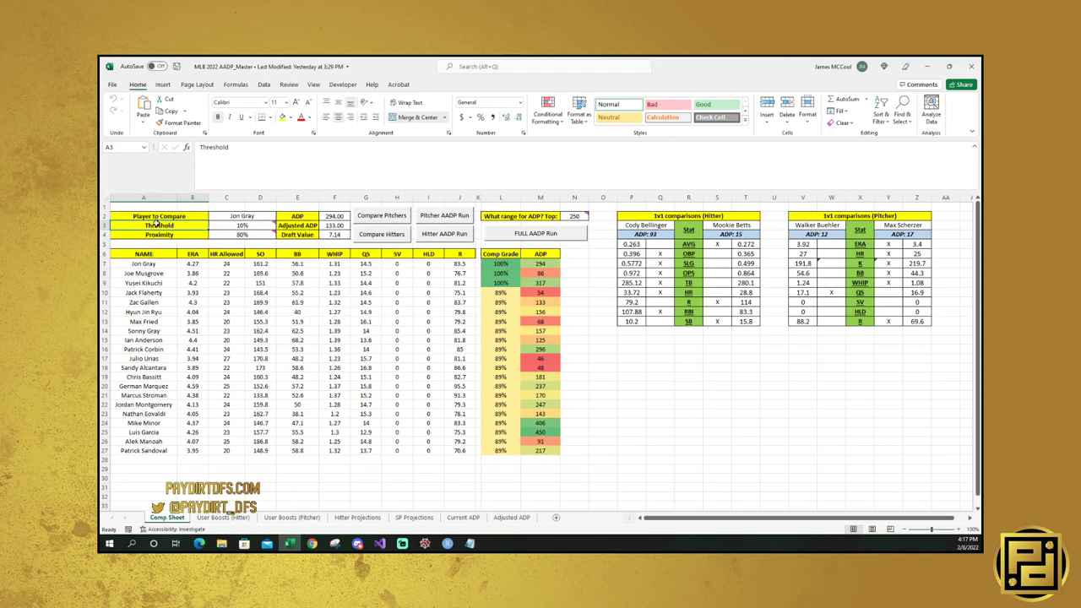
mouse_move(234, 225)
key(shift+Up)
key(shift+Right)
key(shift+Right)
click(327, 216)
click(342, 225)
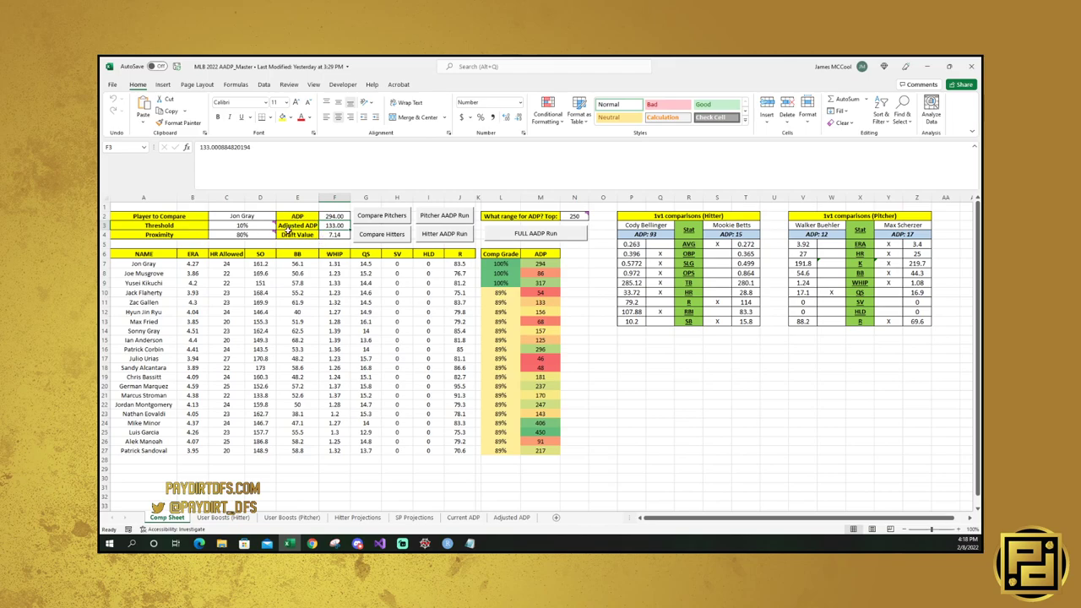
key(Up)
key(Left)
key(Left)
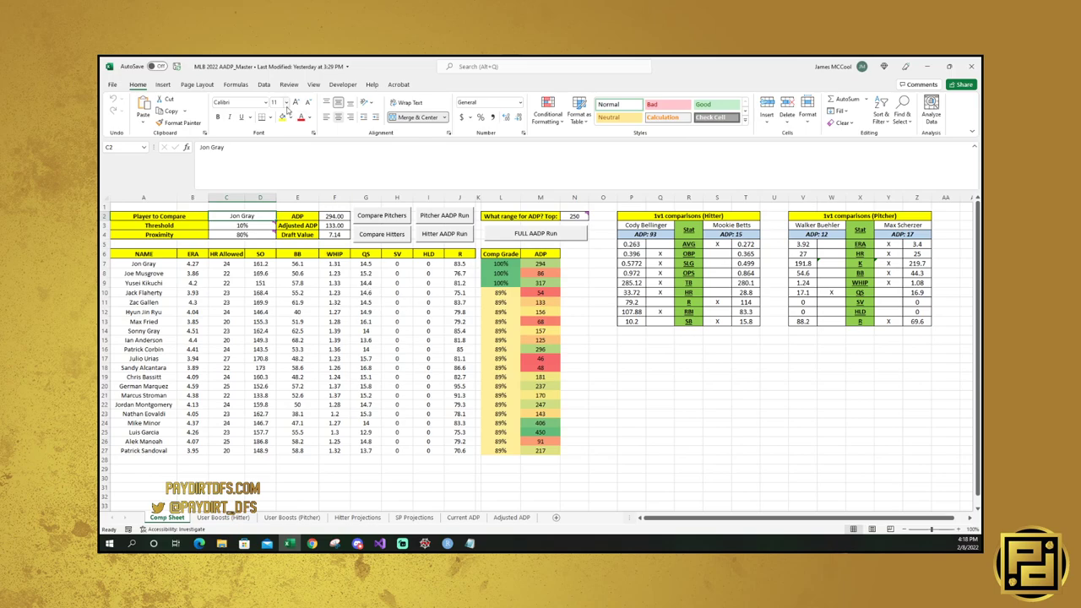
Set the player to compare to Max Fried and run the pitcher comparison.
click(130, 320)
click(227, 217)
text(Max Fried)
key(Return)
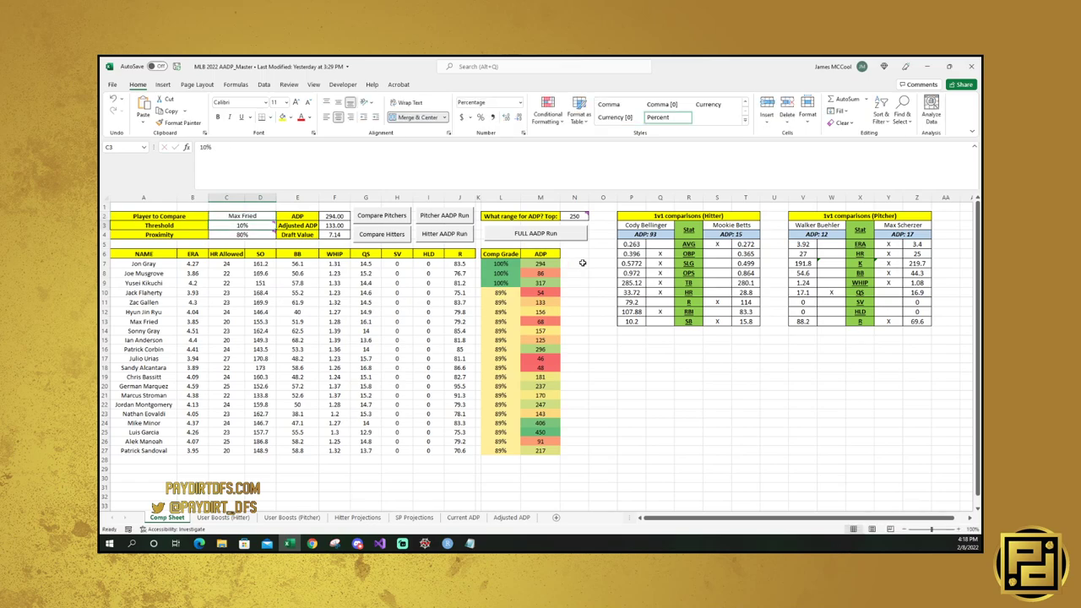
click(376, 218)
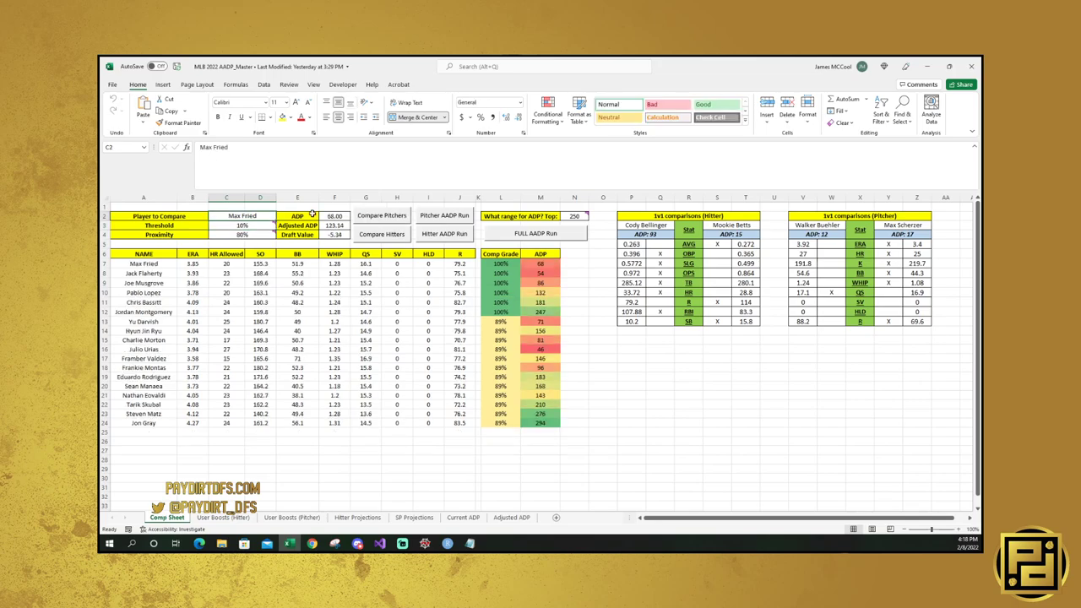
Go through the closest comparable pitchers listed for Max Fried, from Jack Flaherty down to Jordan Montgomery.
click(156, 275)
click(156, 284)
click(158, 293)
click(158, 302)
click(153, 312)
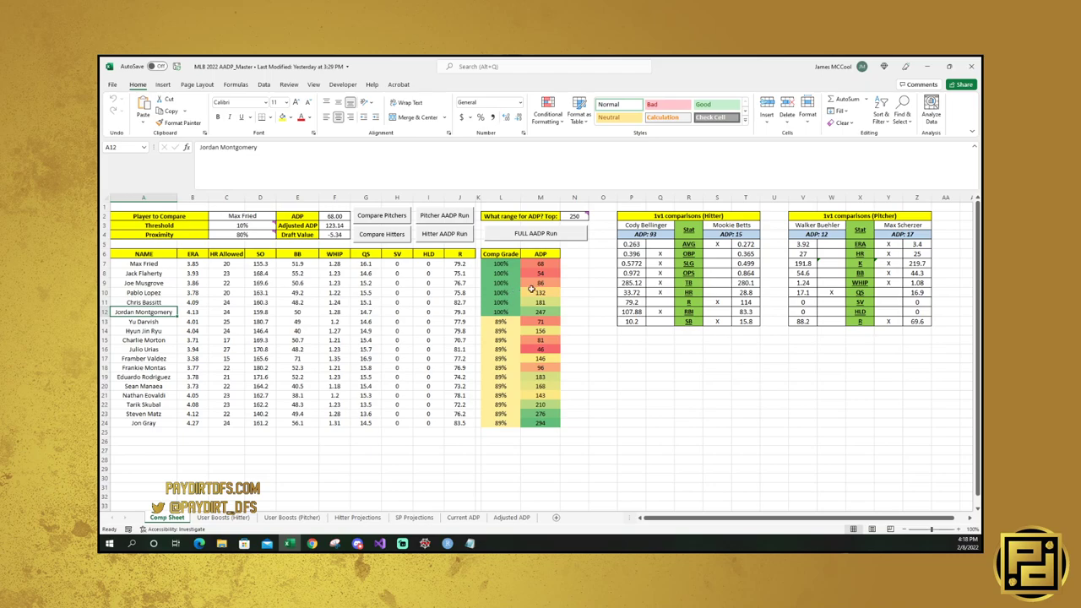
Set the proximity to 100% and rerun the pitcher comparison for Max Fried.
click(251, 235)
text(100)
key(Return)
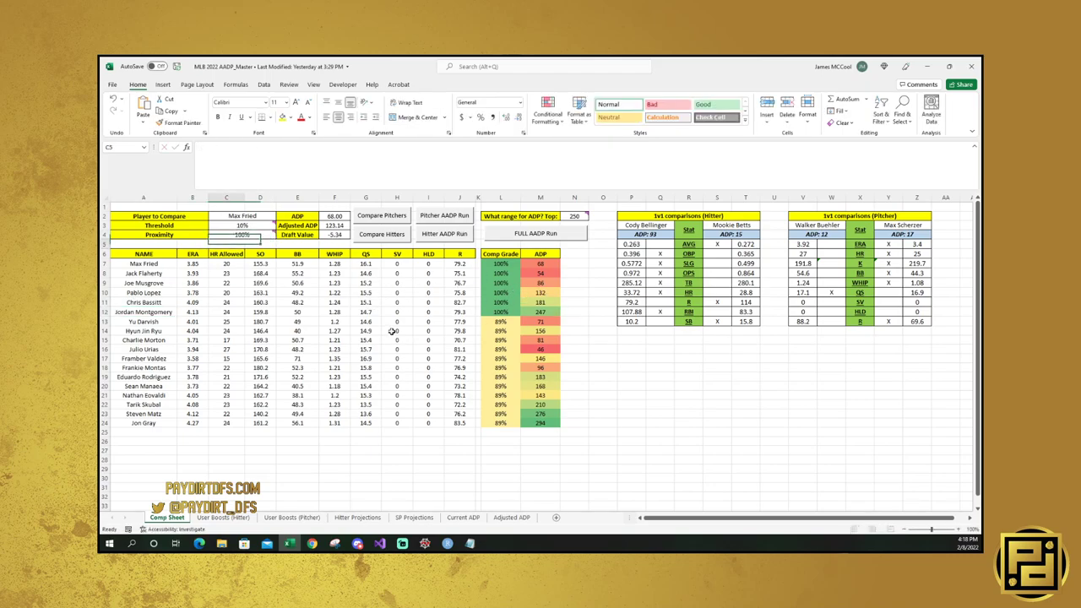
click(378, 219)
Set the proximity to 90% and rerun the pitcher comparison for Max Fried.
click(246, 236)
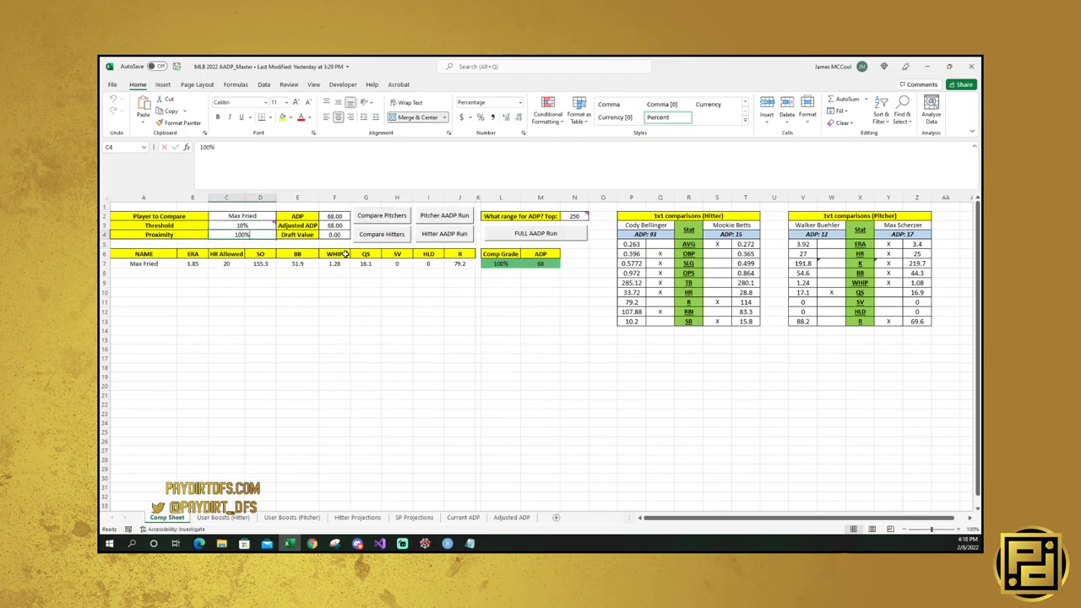
text(90)
key(Return)
click(376, 218)
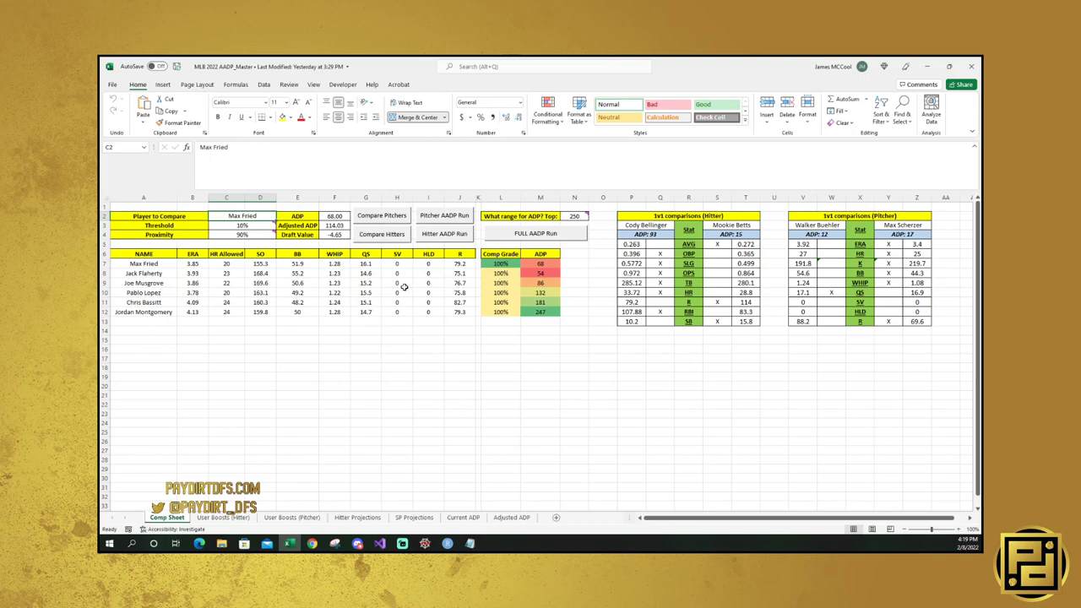
Check Max Fried's ADP, adjusted ADP and draft value in the comparison summary.
click(338, 226)
click(329, 218)
click(336, 235)
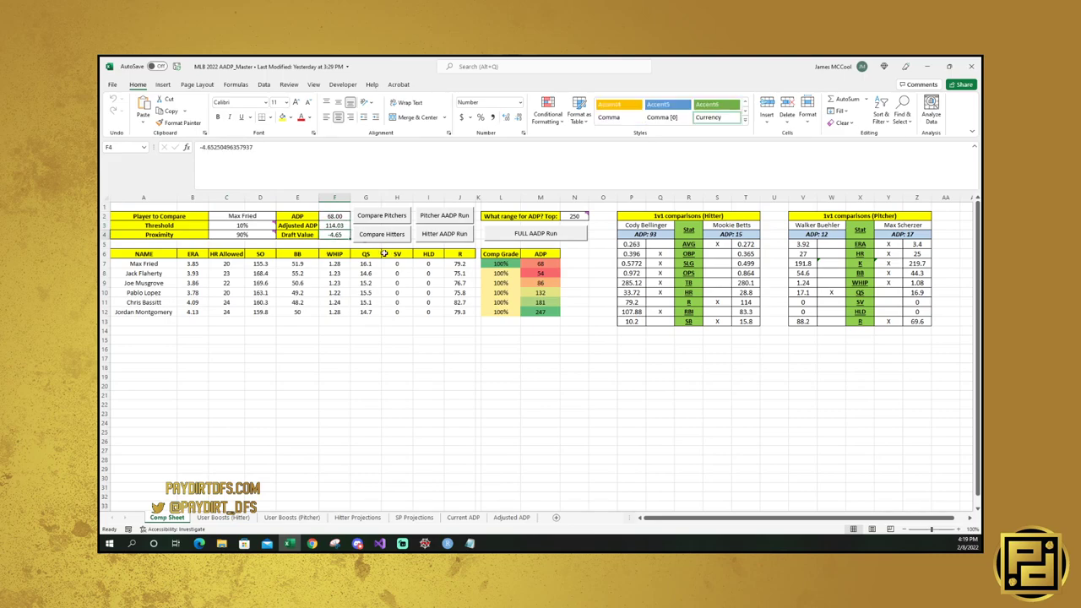
Examine Pablo Lopez's projected stats one by one and compare his ADP with Max Fried's.
click(129, 292)
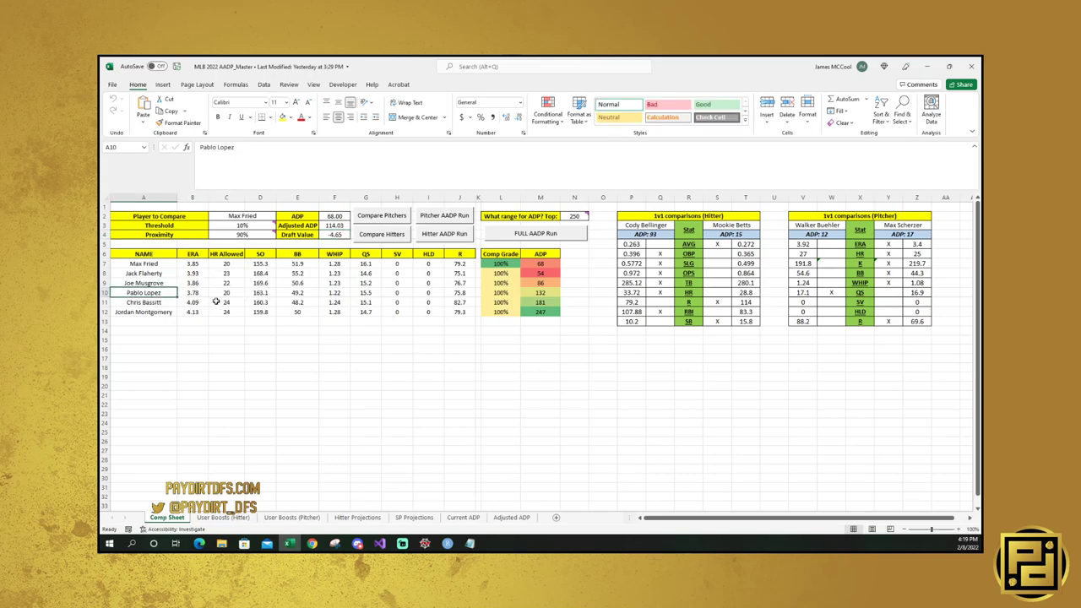
click(196, 293)
click(231, 293)
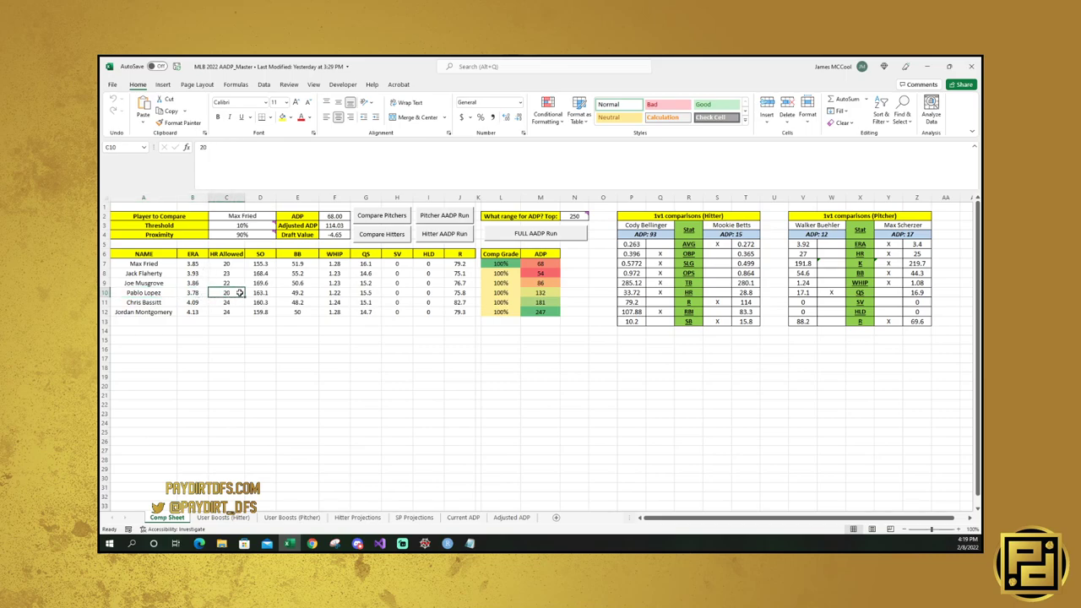
click(256, 292)
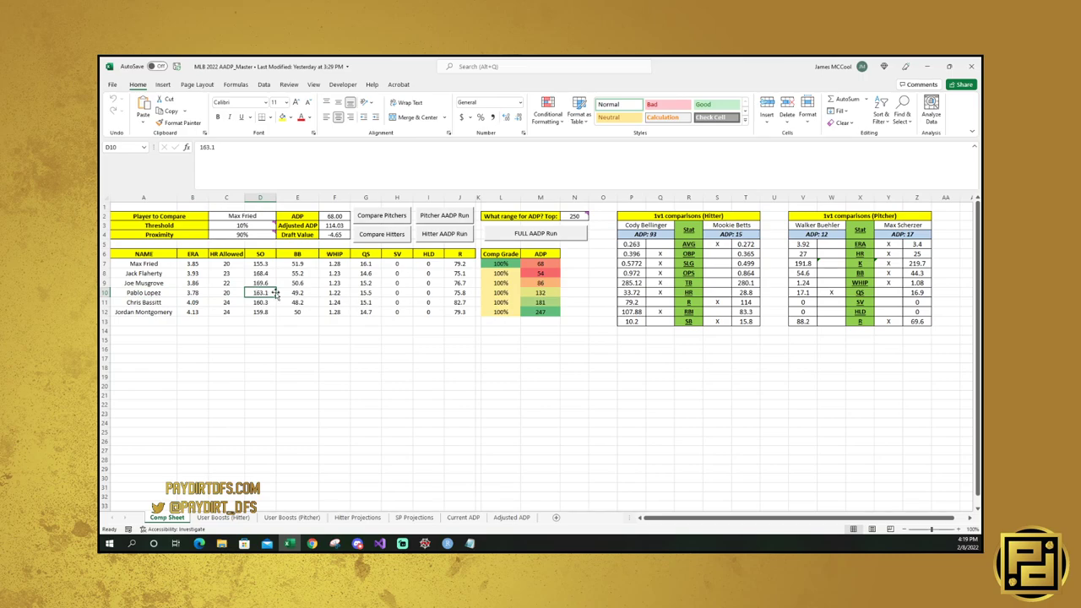
click(296, 292)
click(327, 294)
click(371, 293)
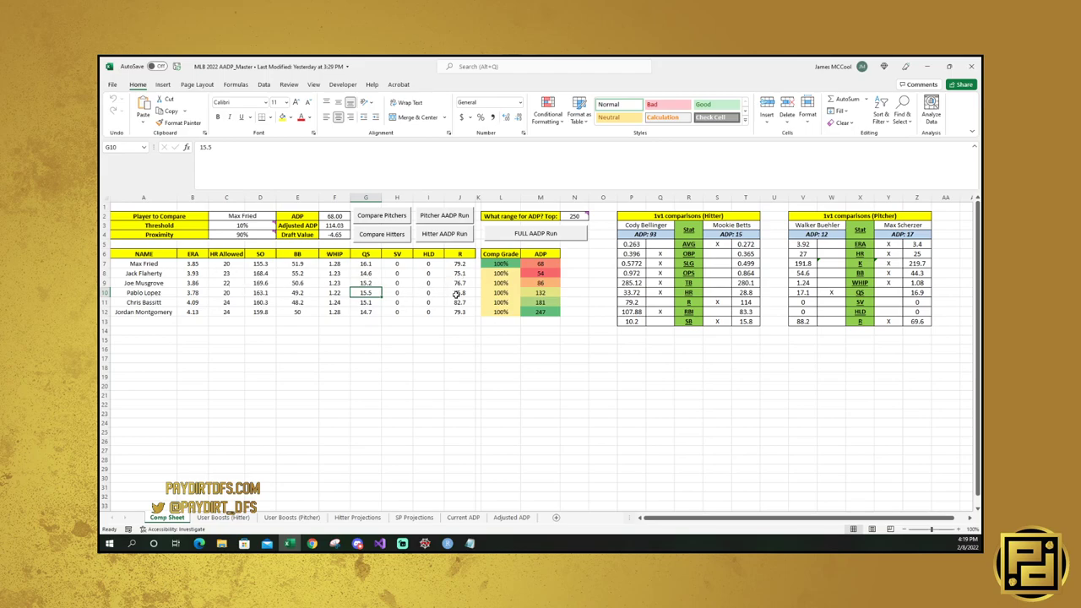
click(457, 293)
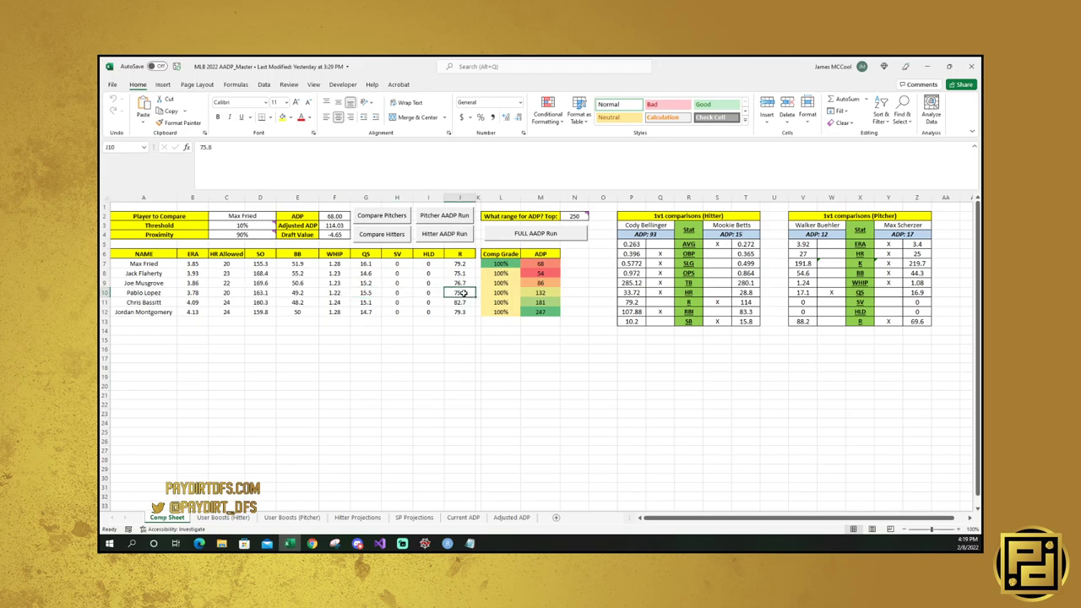
click(551, 291)
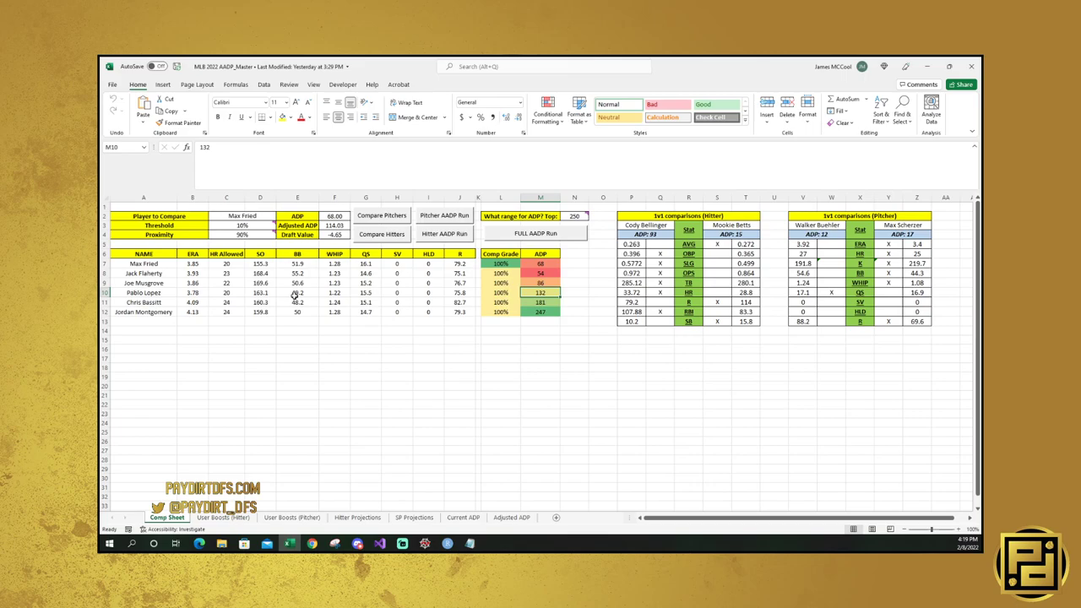
click(541, 265)
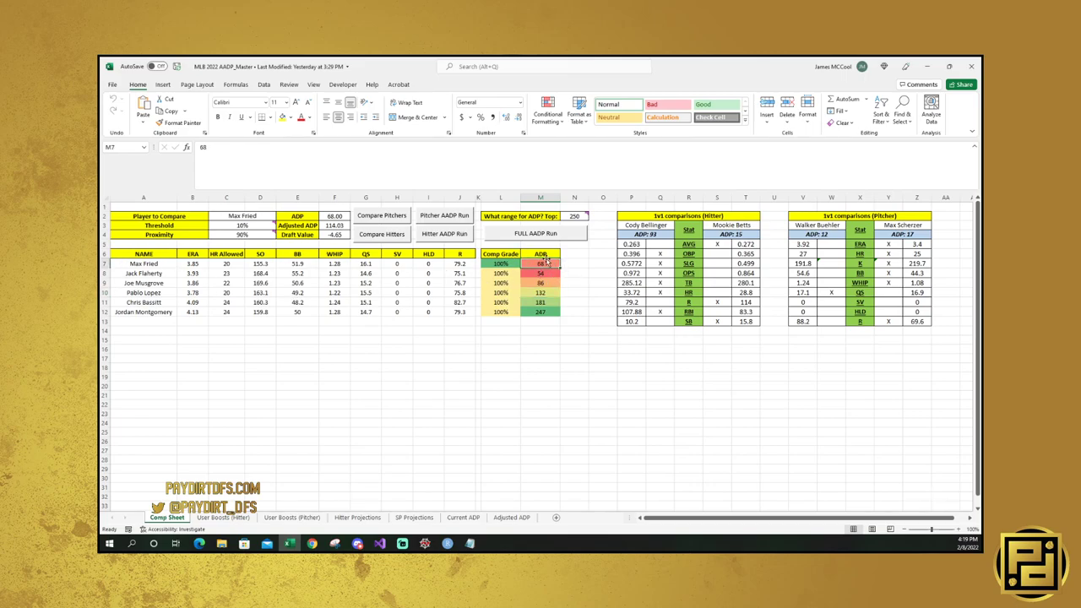
click(127, 292)
drag(192, 293, 535, 292)
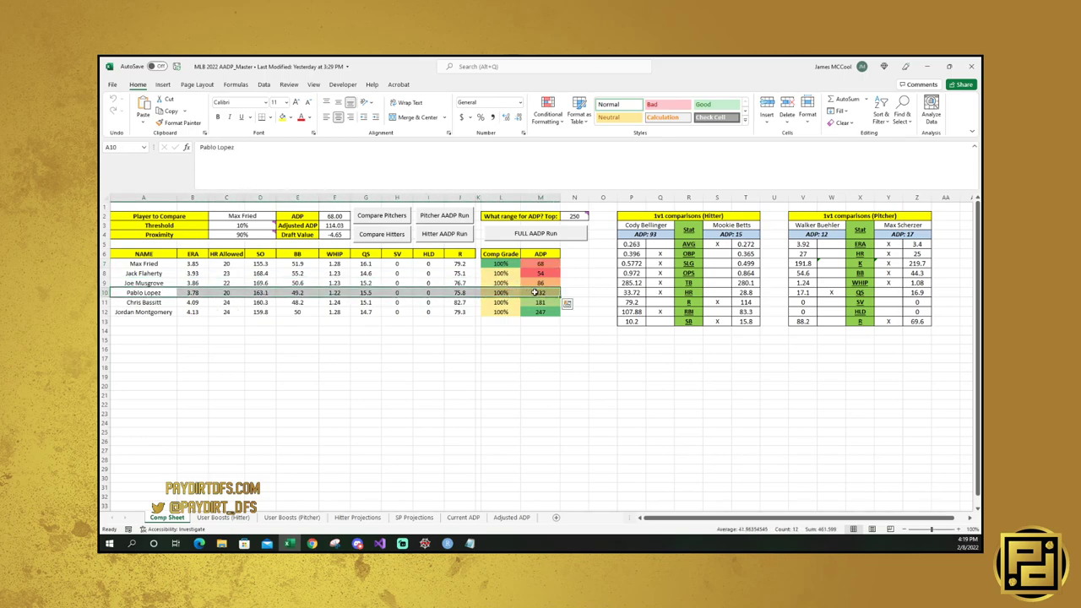
Compare Jordan Montgomery's projected stats and ADP with Max Fried's, and check Fried's adjusted ADP.
click(151, 313)
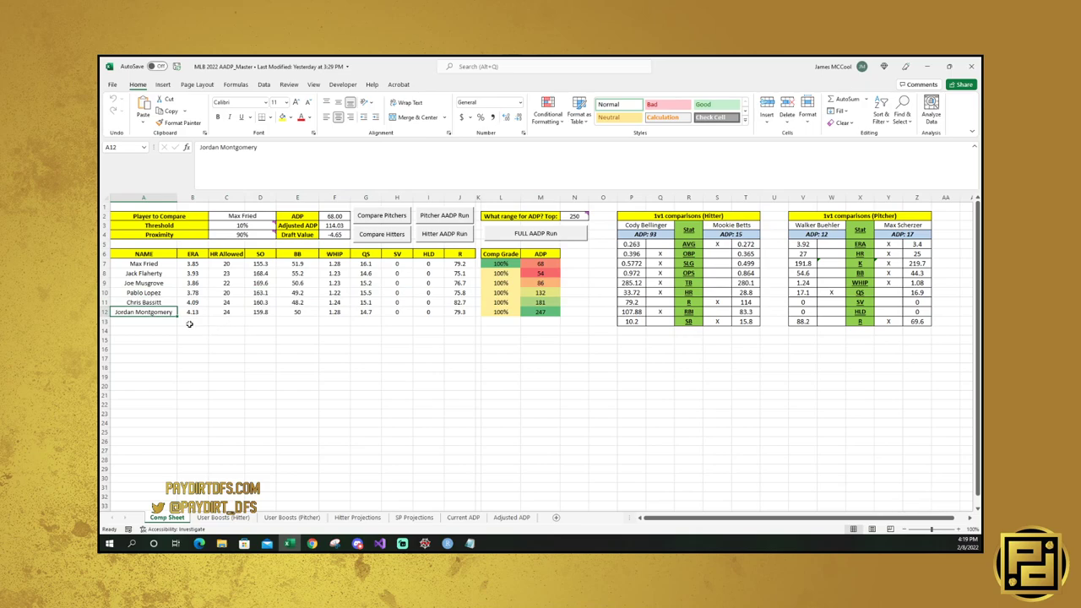
click(197, 313)
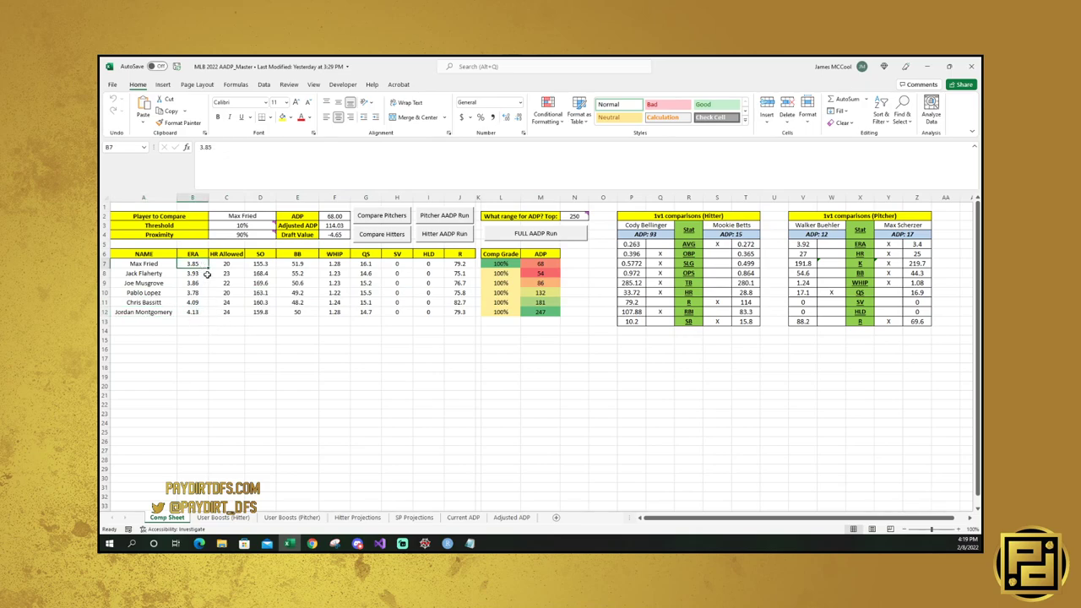
click(223, 312)
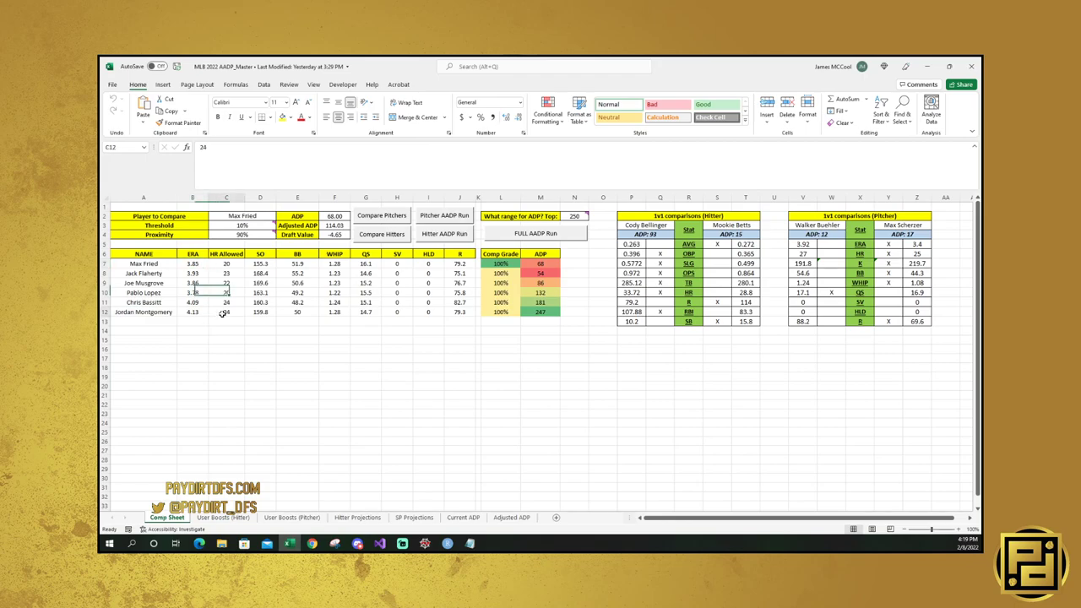
click(227, 264)
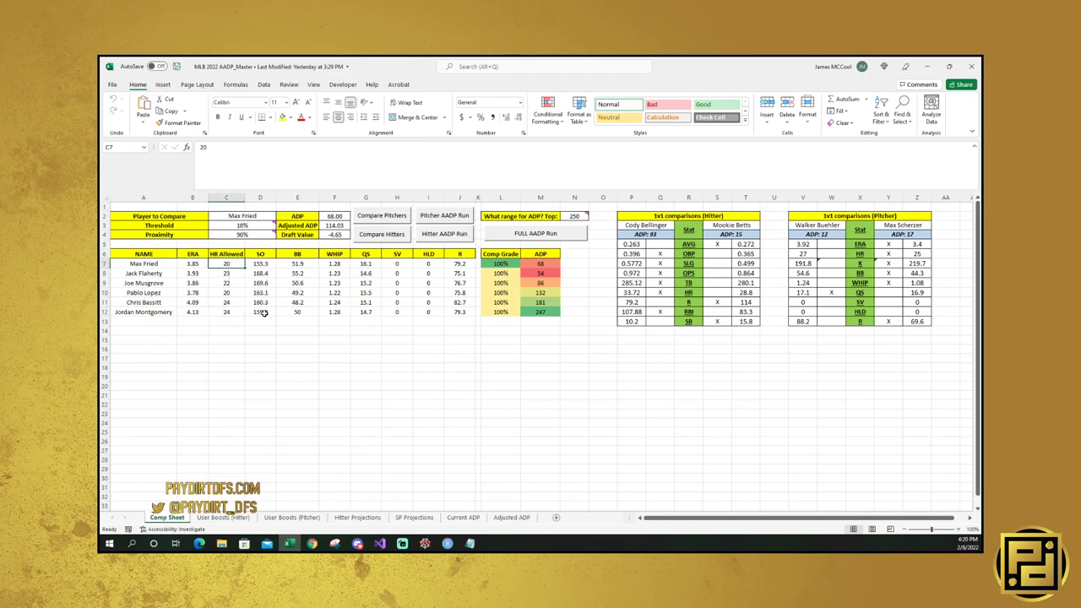
click(263, 312)
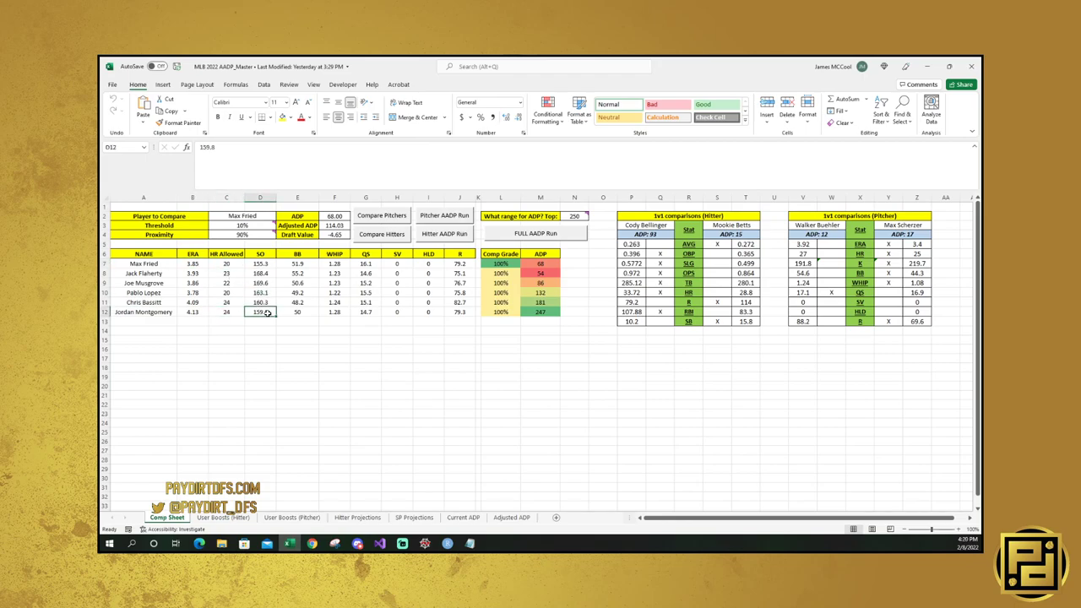
click(306, 312)
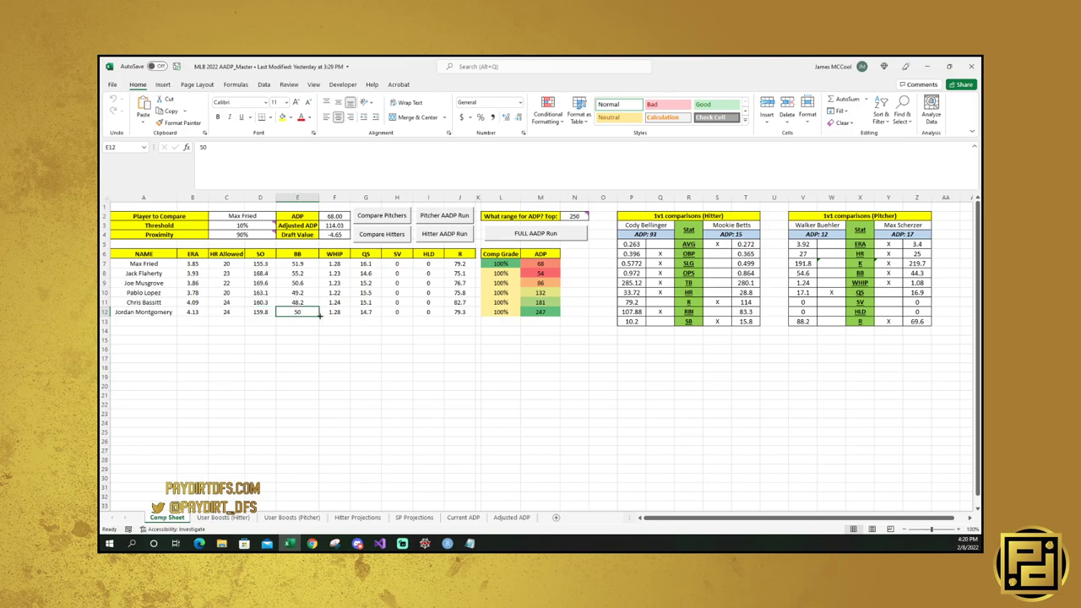
click(336, 313)
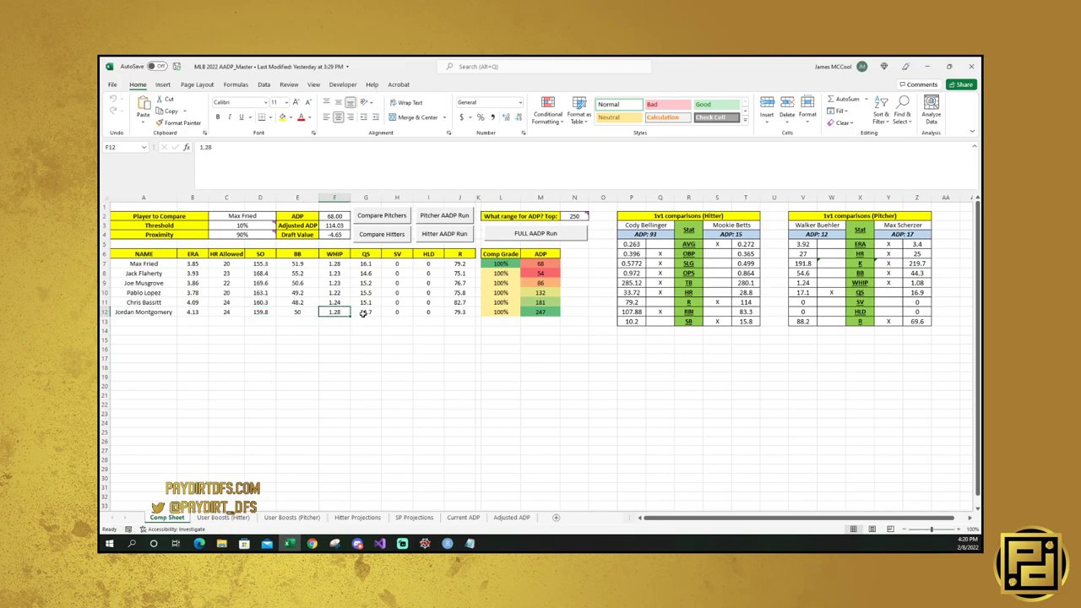
click(371, 312)
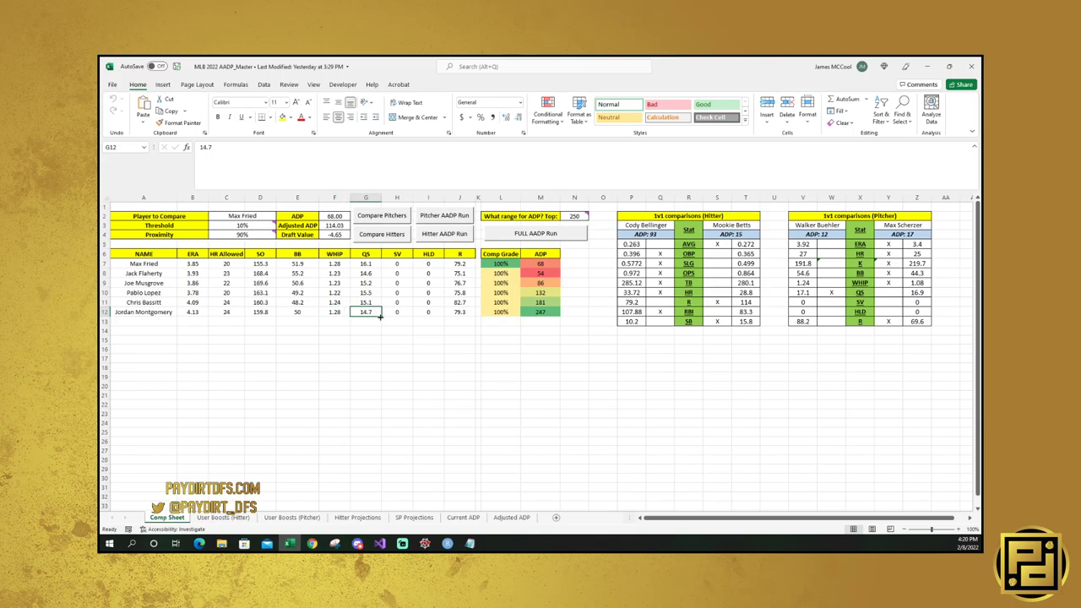
click(461, 313)
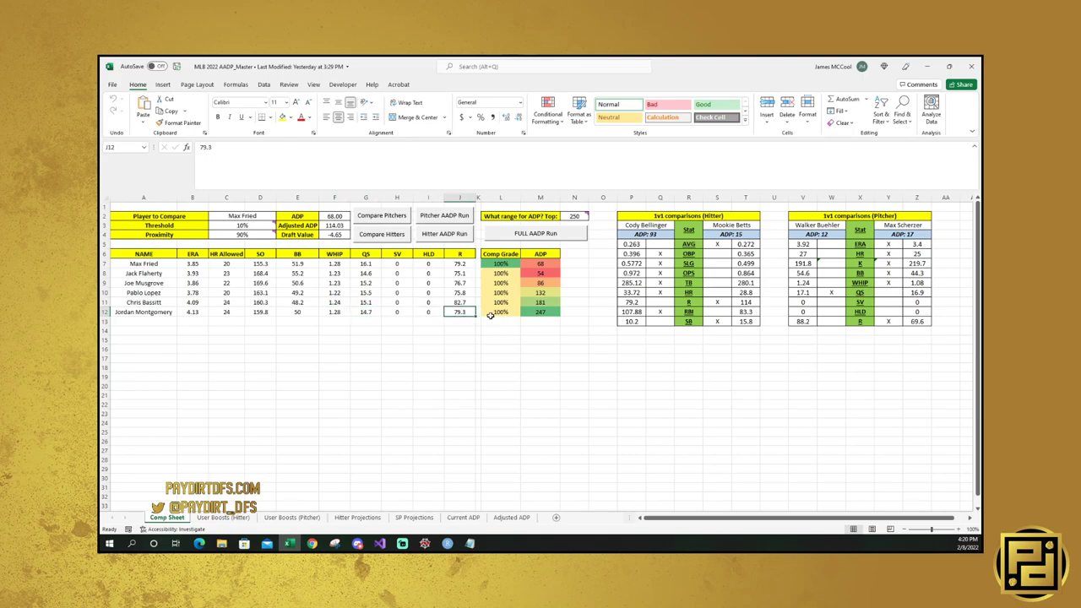
click(540, 311)
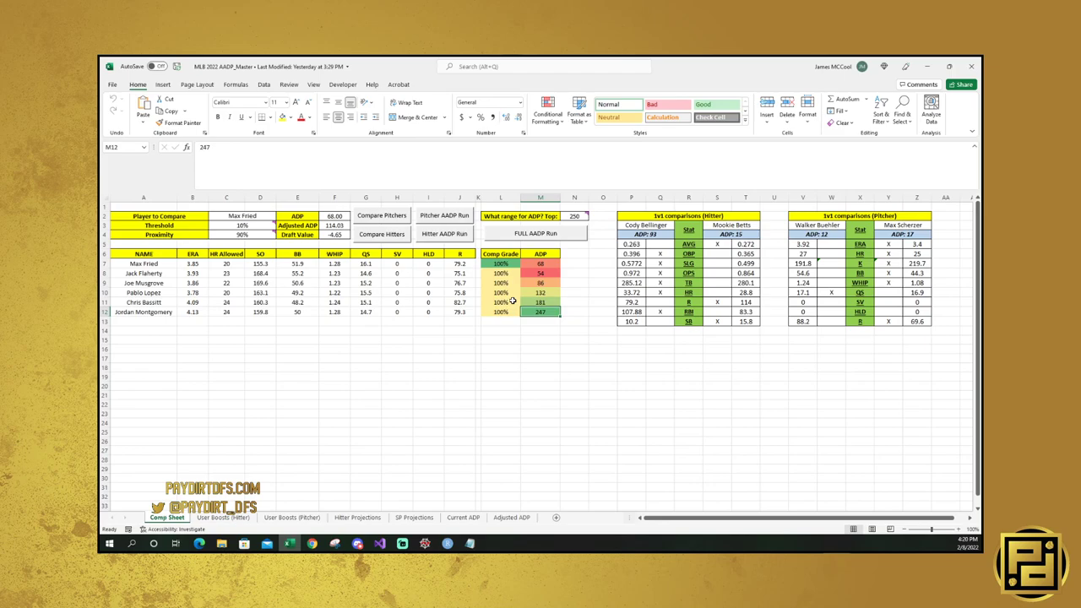
click(331, 226)
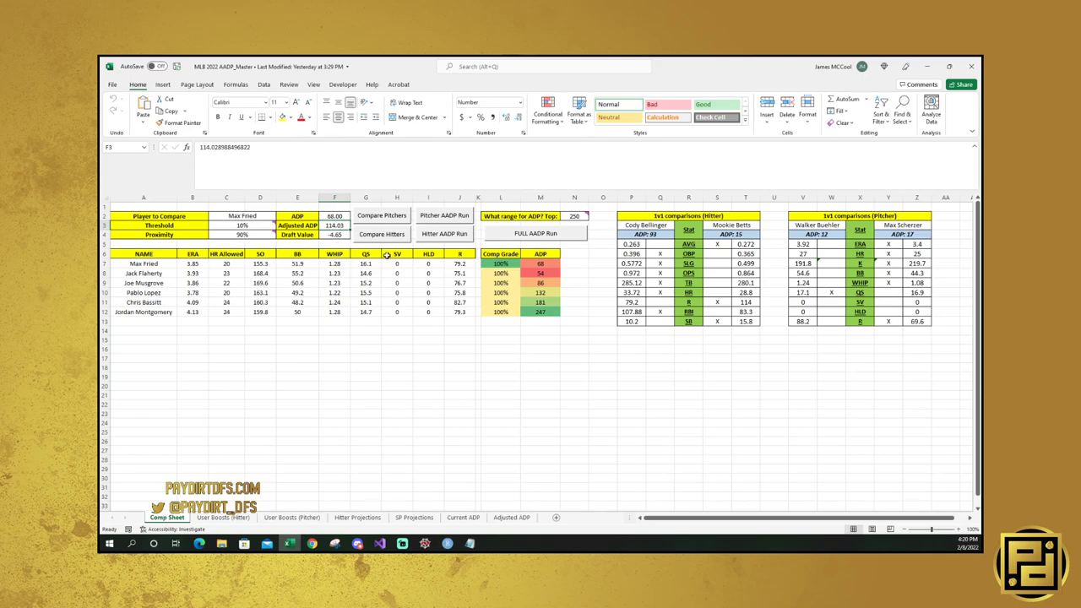
click(165, 253)
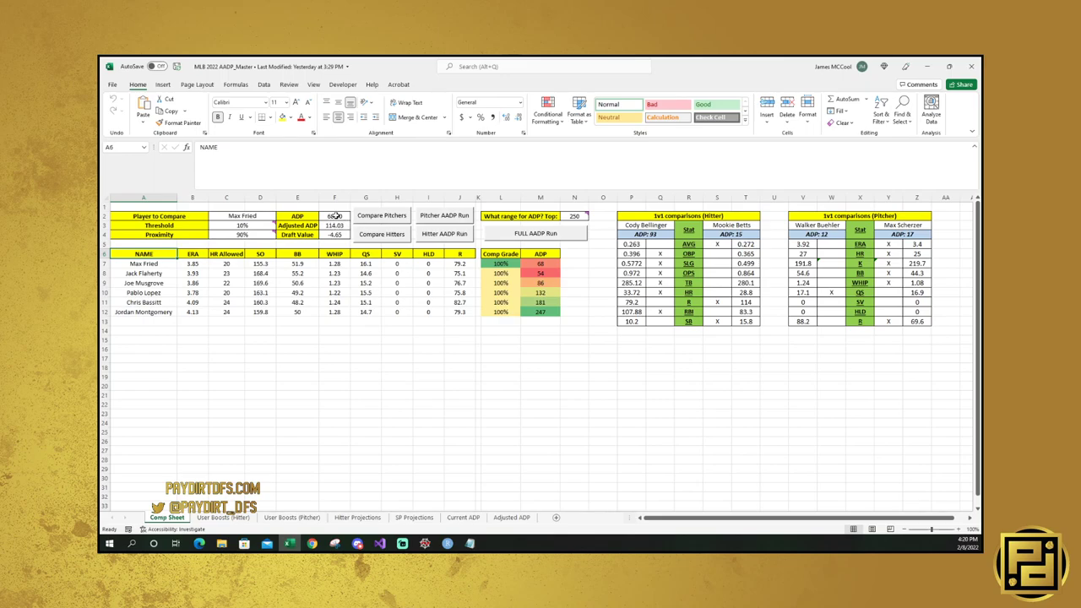
Set the proximity to 80%, rerun the pitcher comparison for Max Fried and check the adjusted ADP.
click(266, 235)
text(80)
key(Return)
click(371, 221)
click(332, 226)
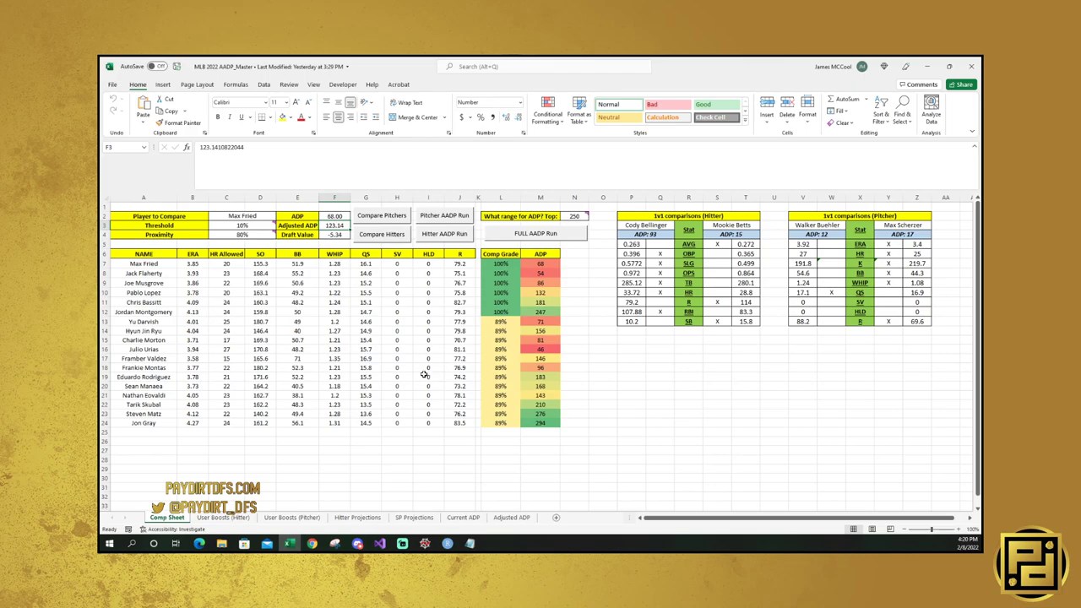
Examine Tarik Skubal's projected stats one by one, from ERA to runs allowed, as a comparable for Max Fried.
click(166, 405)
click(161, 424)
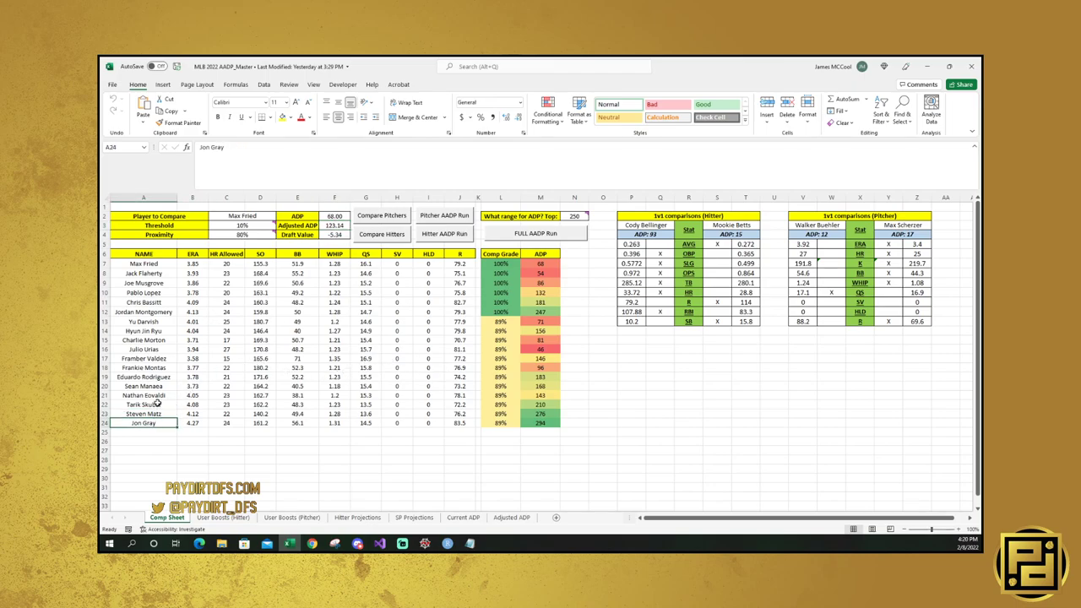
click(157, 403)
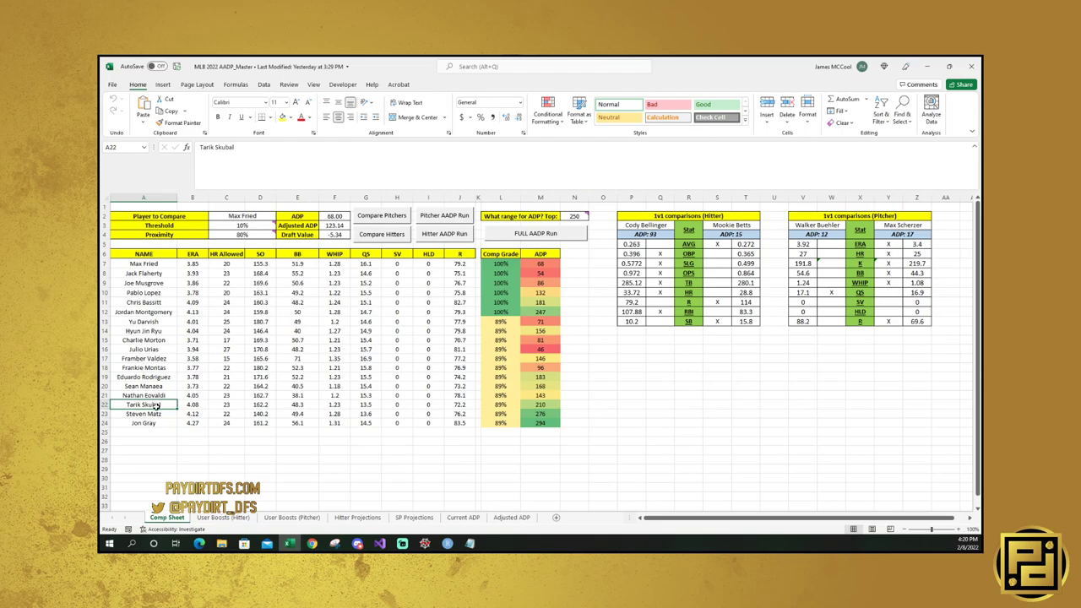
click(192, 405)
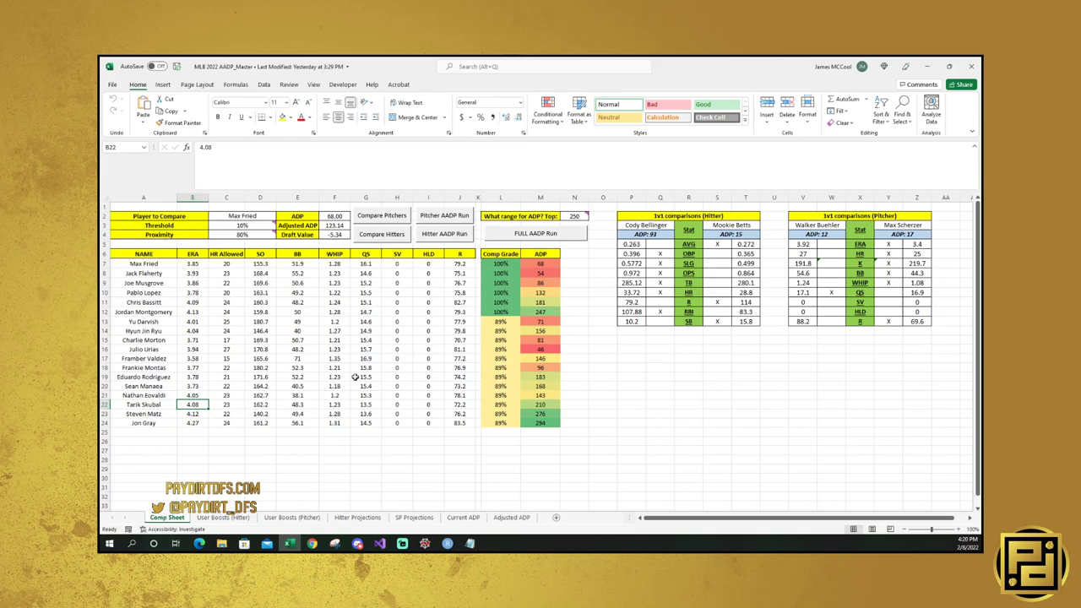
click(234, 406)
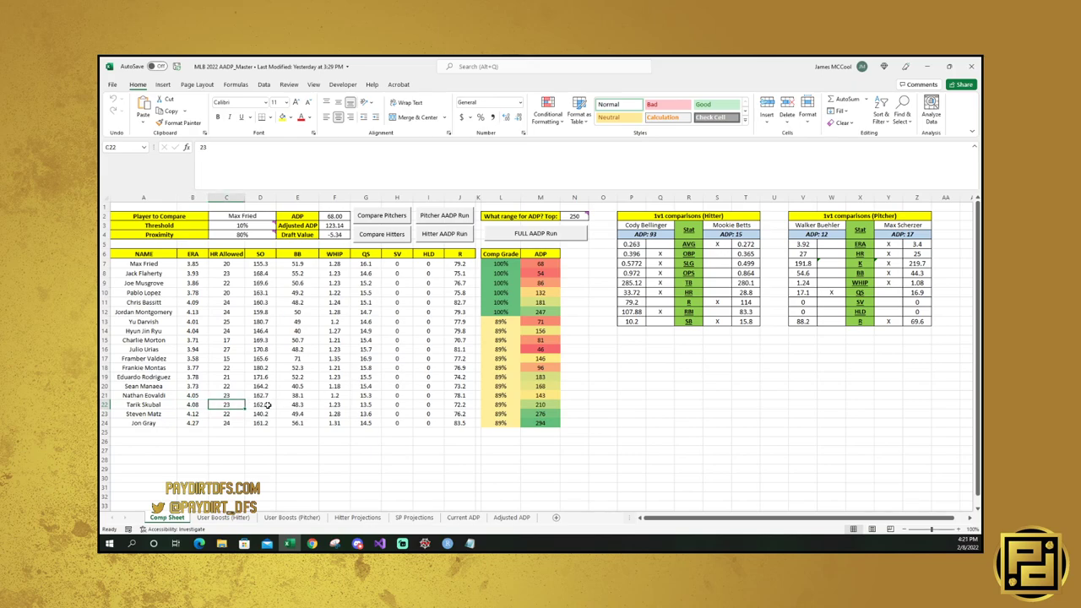
click(267, 405)
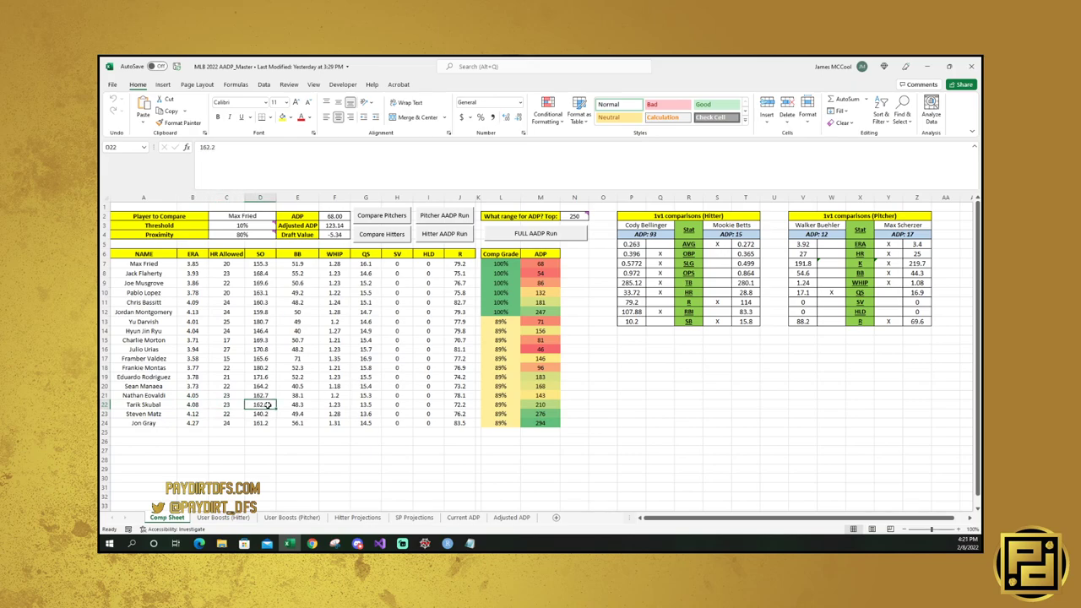
click(293, 406)
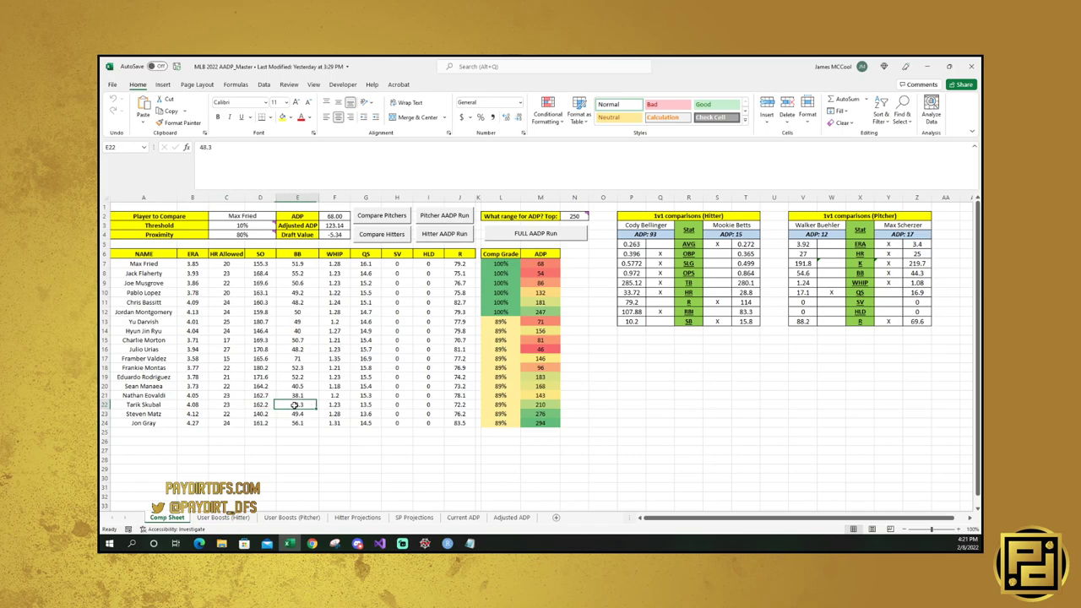
click(340, 405)
click(365, 404)
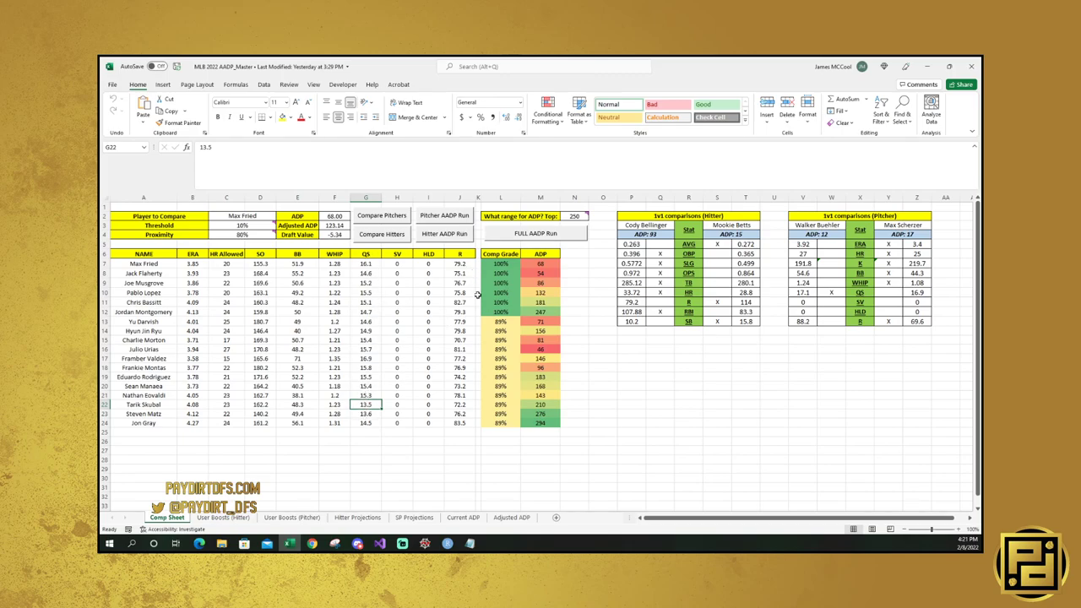
click(465, 405)
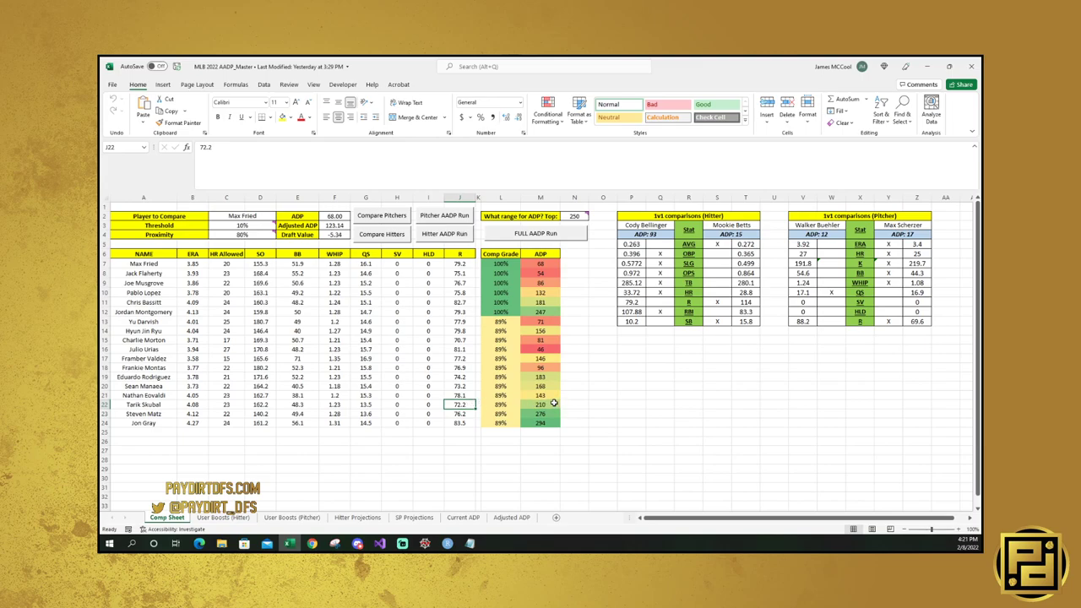
Check Max Fried's ADP against his adjusted ADP in the comparison summary.
click(149, 255)
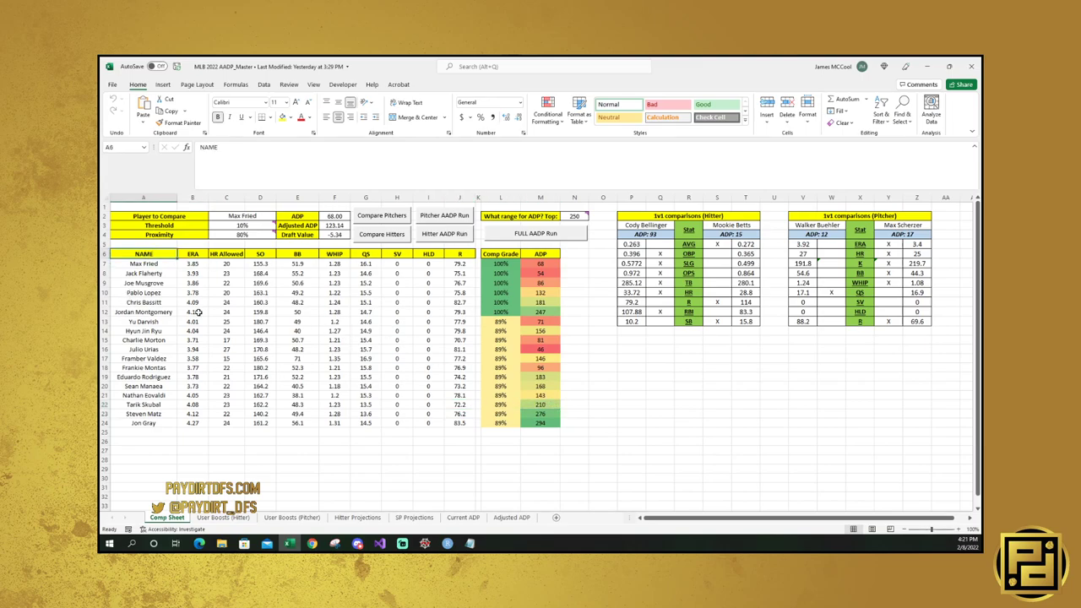
click(337, 216)
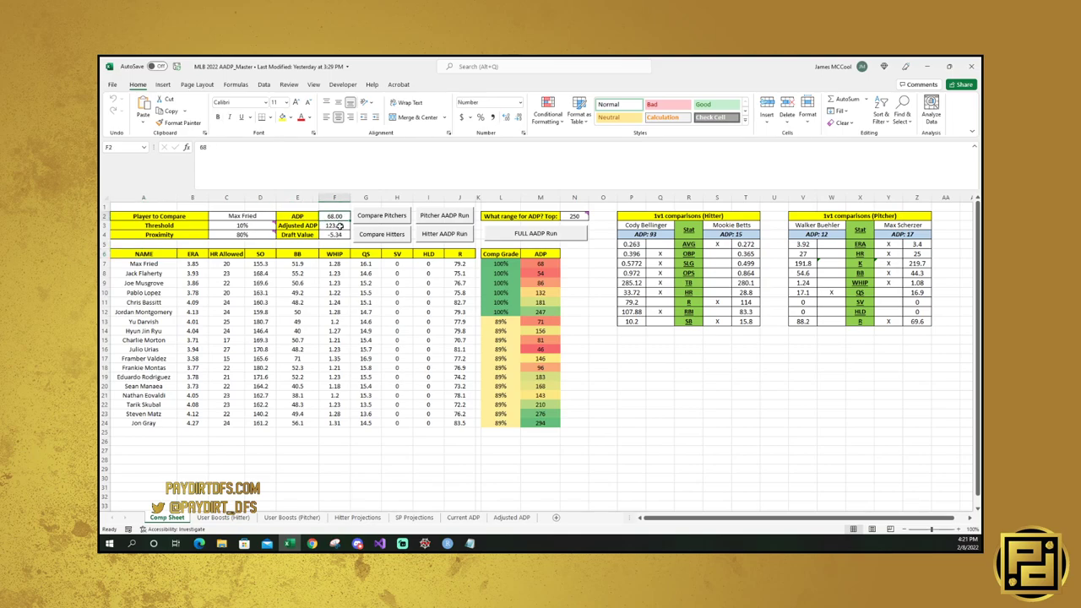
click(336, 226)
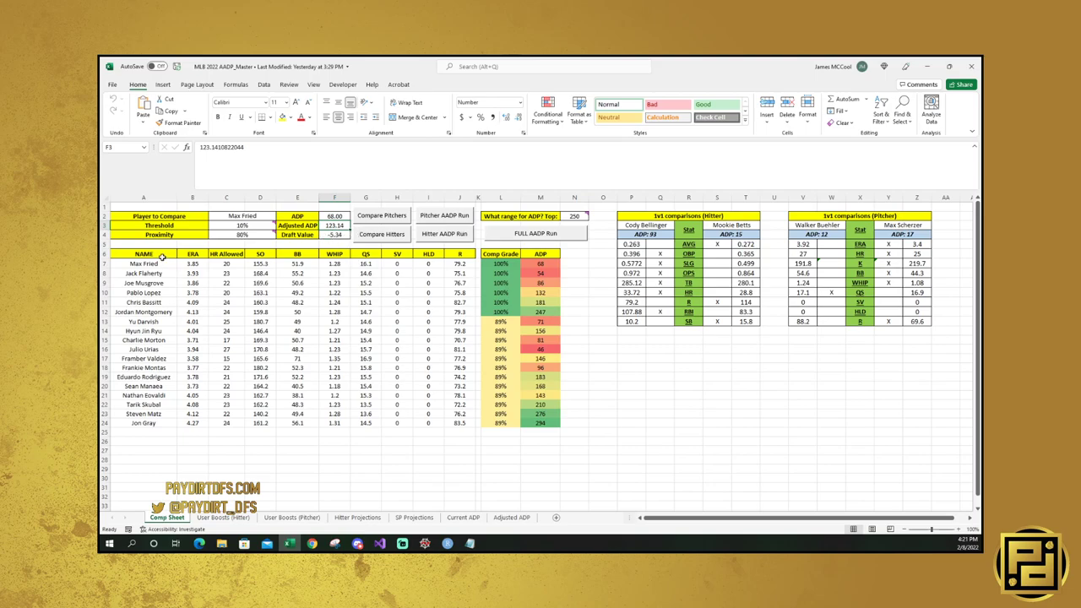
click(162, 256)
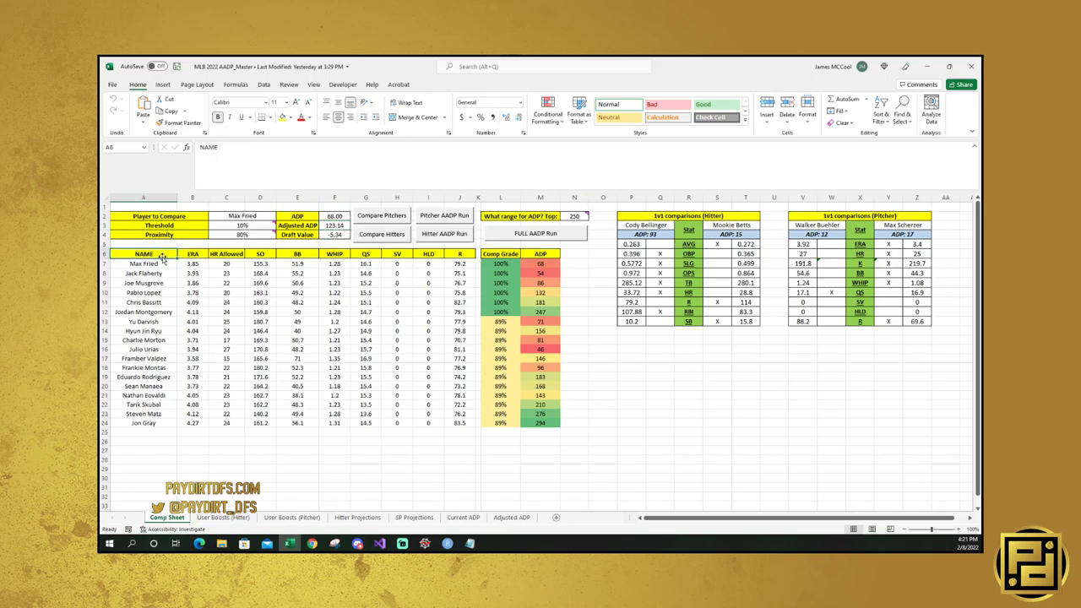
Set the player to compare to Brandon Lowe and run the hitter comparison.
click(251, 216)
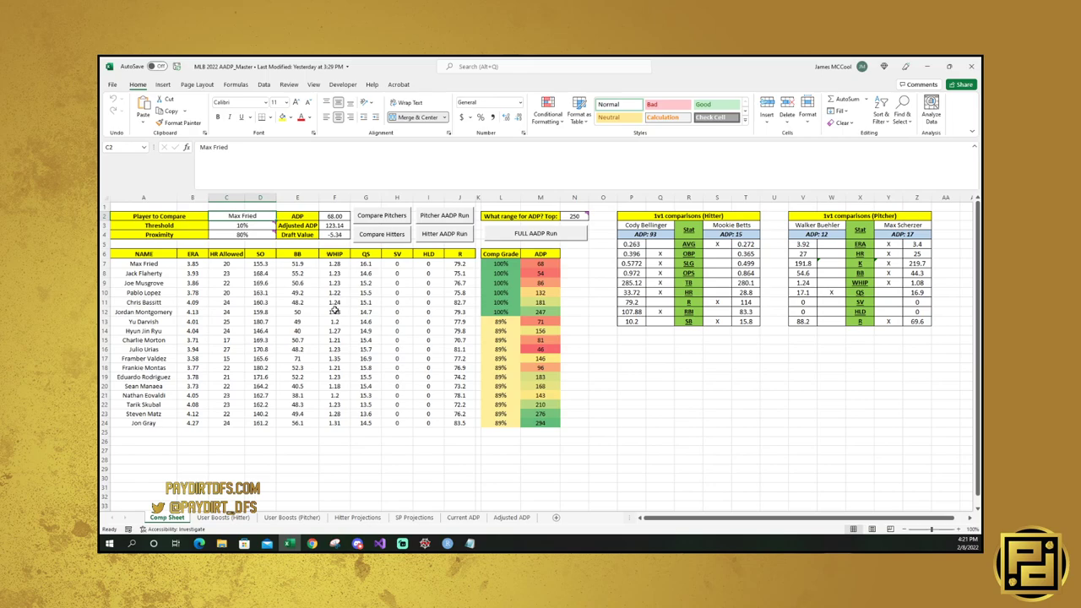
text(Brandon Lowe)
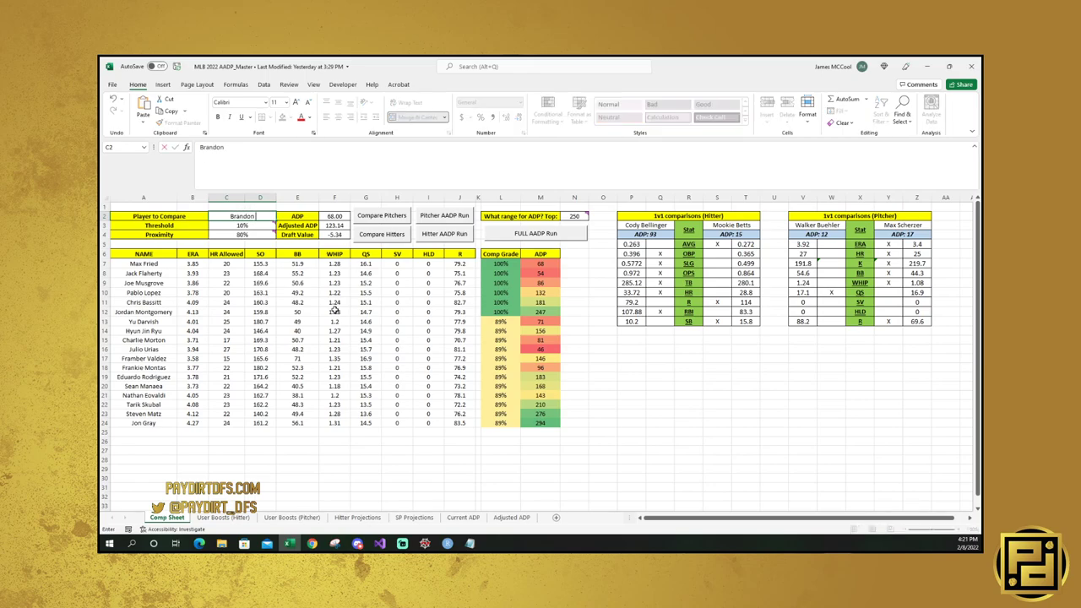
key(Return)
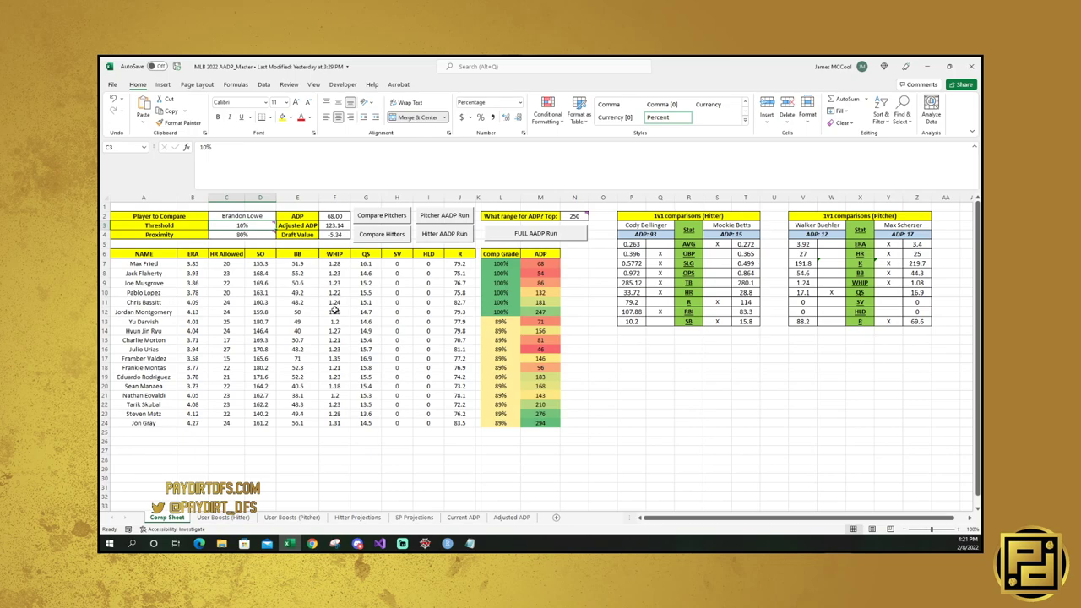
click(378, 238)
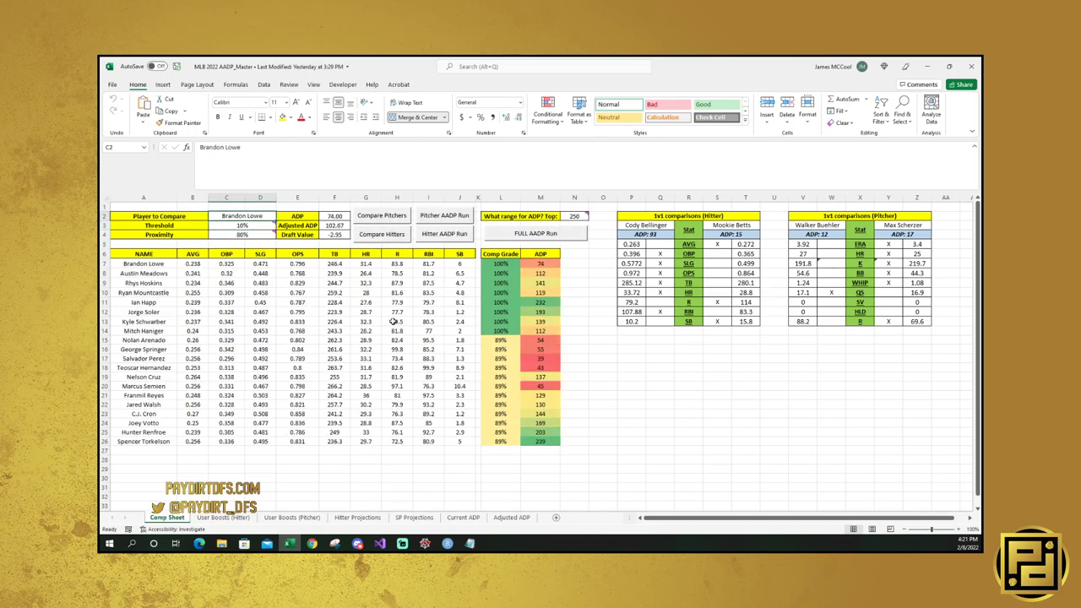
Review the hitter stat headings from AVG to SB and check Brandon Lowe's ADP and adjusted ADP.
drag(196, 253, 456, 255)
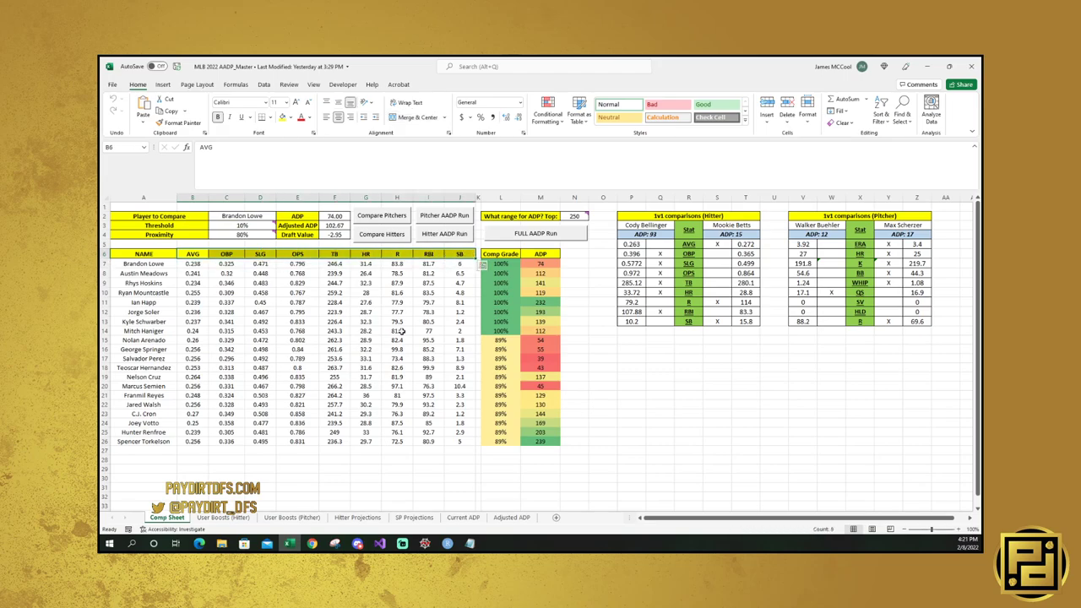
click(161, 253)
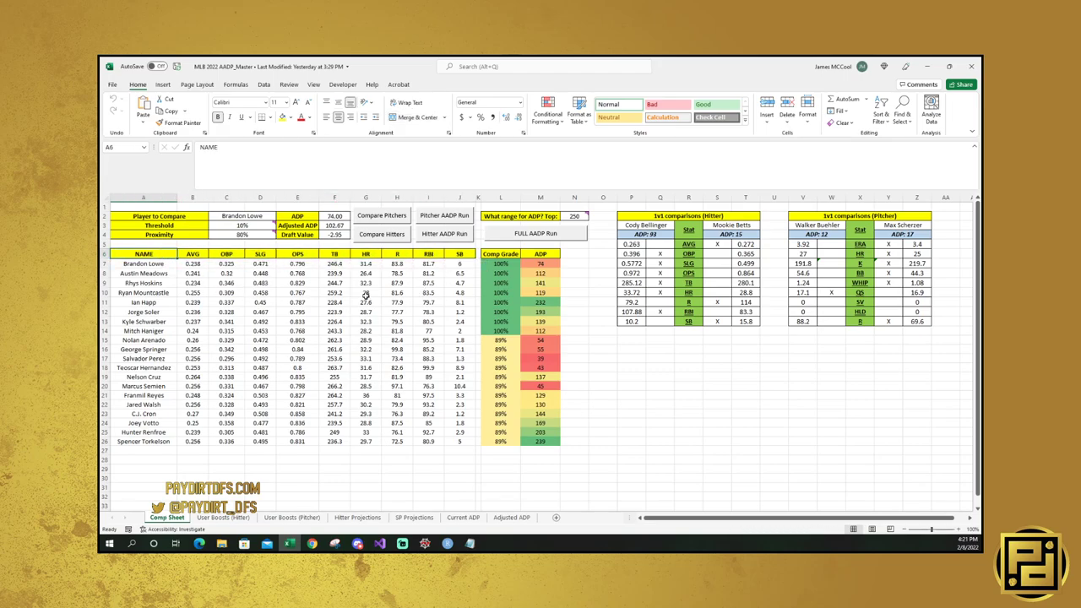
click(332, 217)
click(329, 228)
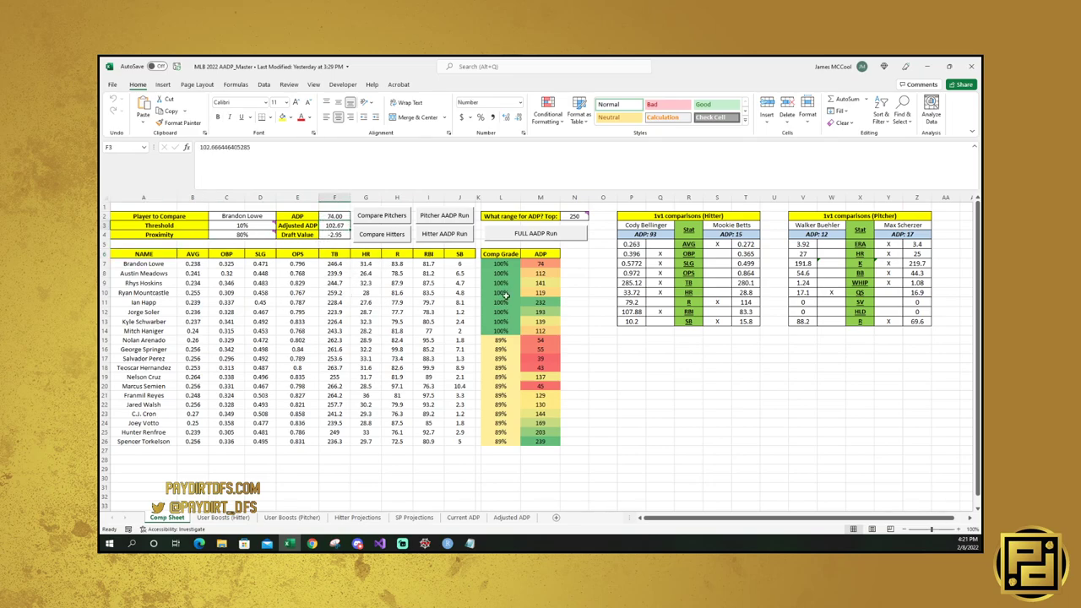
Compare the ADPs of similar hitters such as Ian Happ, Jorge Soler, Hunter Renfroe and Jared Walsh with Brandon Lowe's ADP.
drag(122, 302, 543, 309)
click(543, 312)
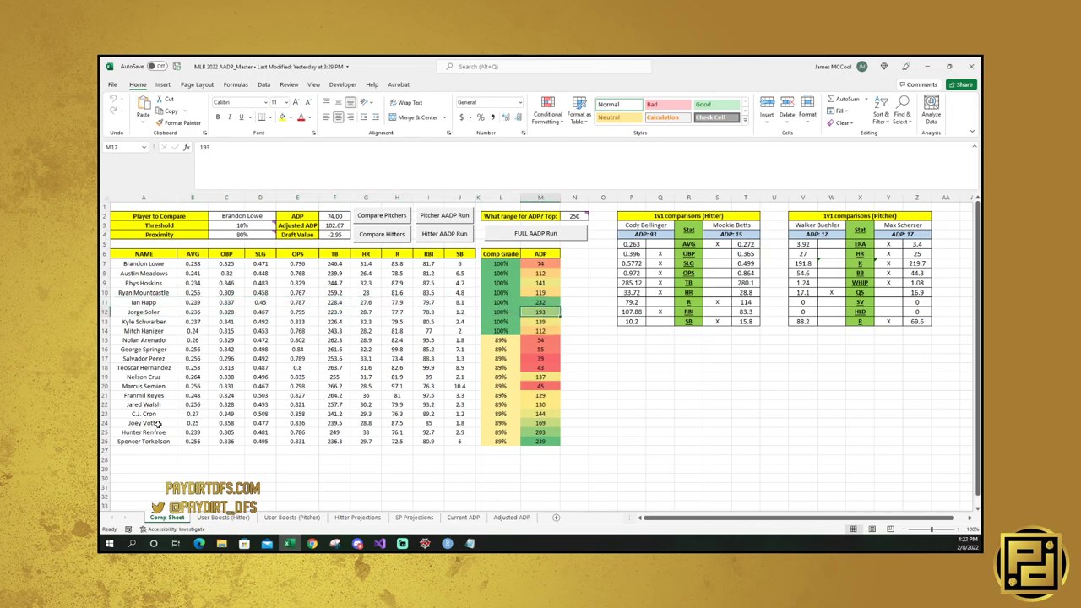
drag(147, 433, 542, 432)
click(542, 422)
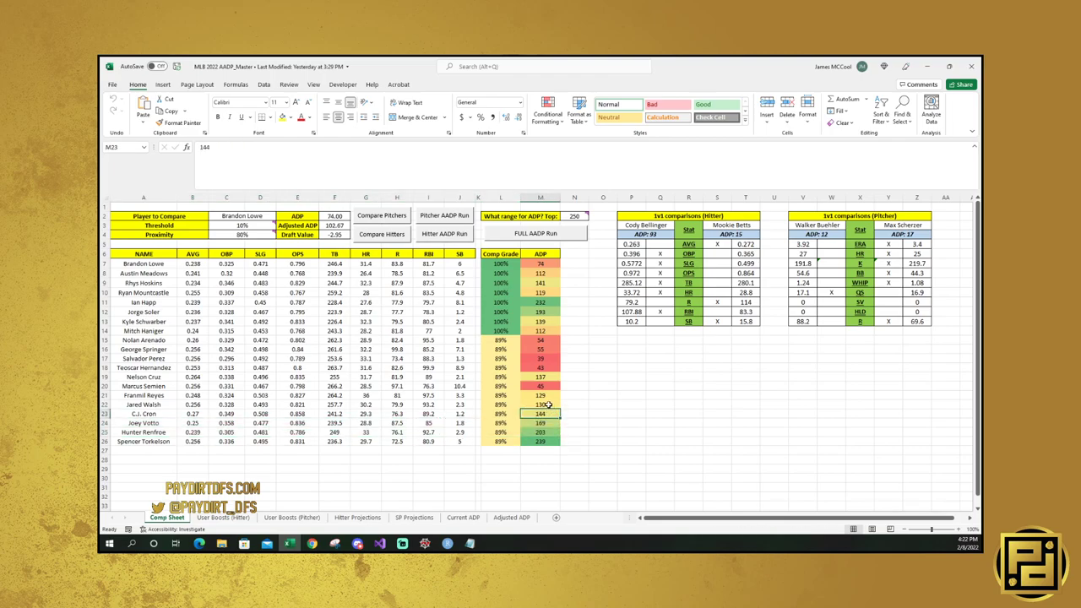
click(544, 406)
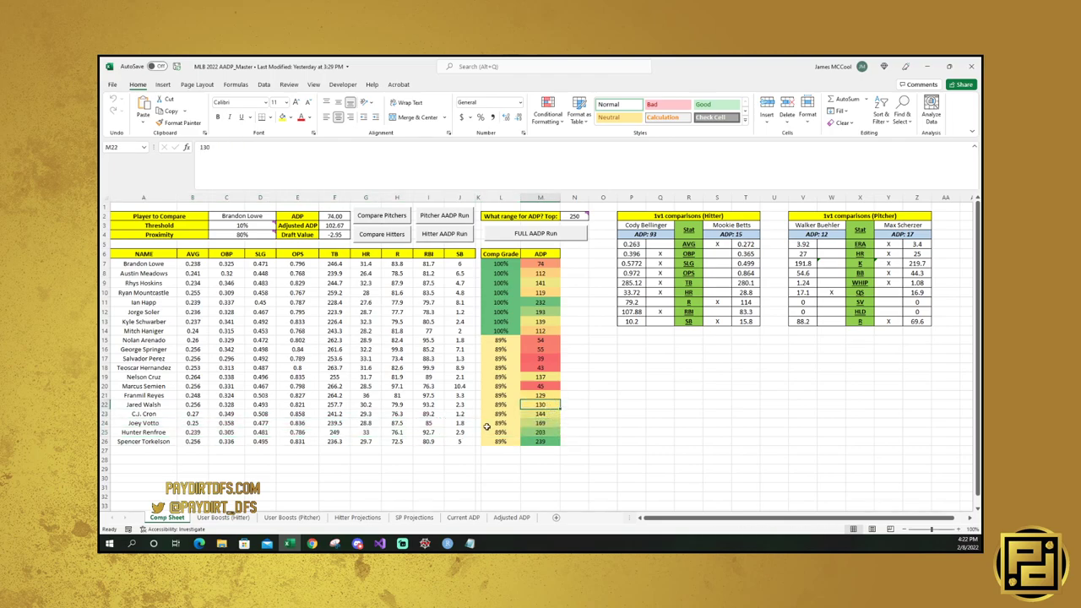
click(543, 263)
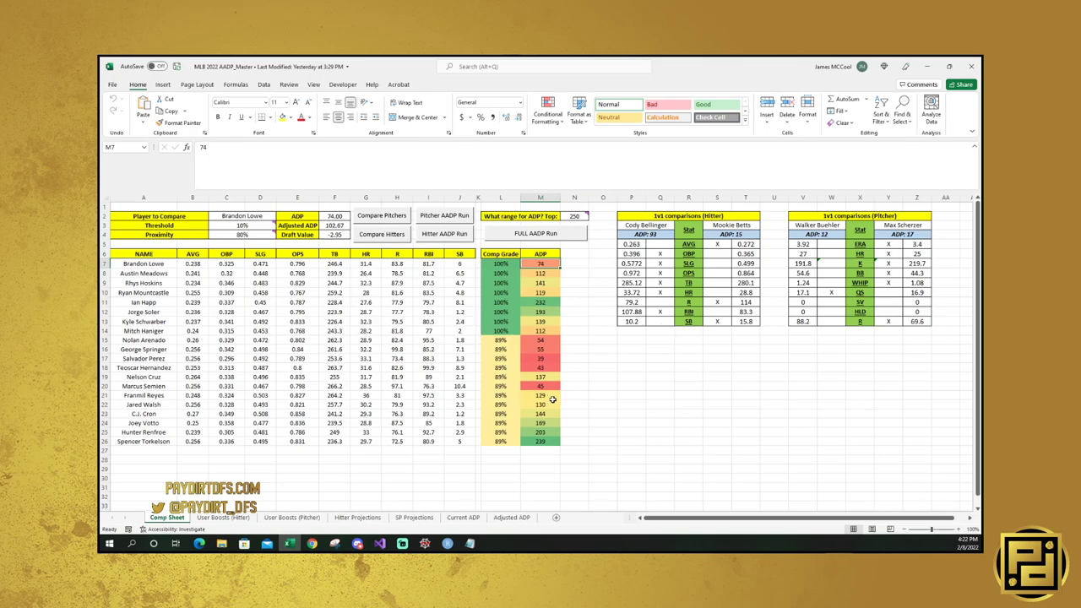
Set the player to compare to Ian Anderson and run the pitcher comparison.
click(245, 217)
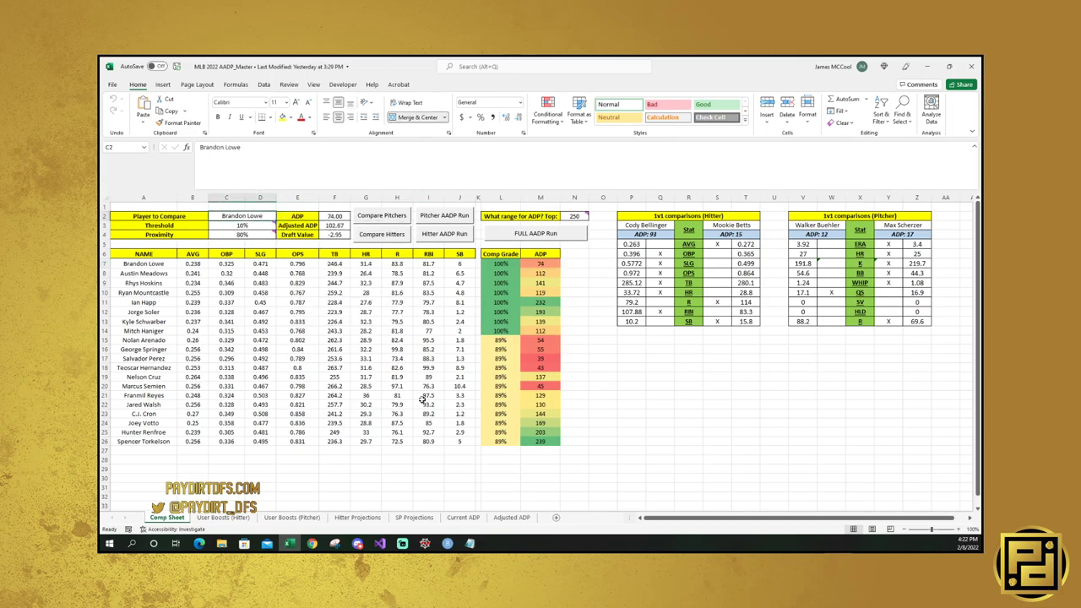
text(Ian And)
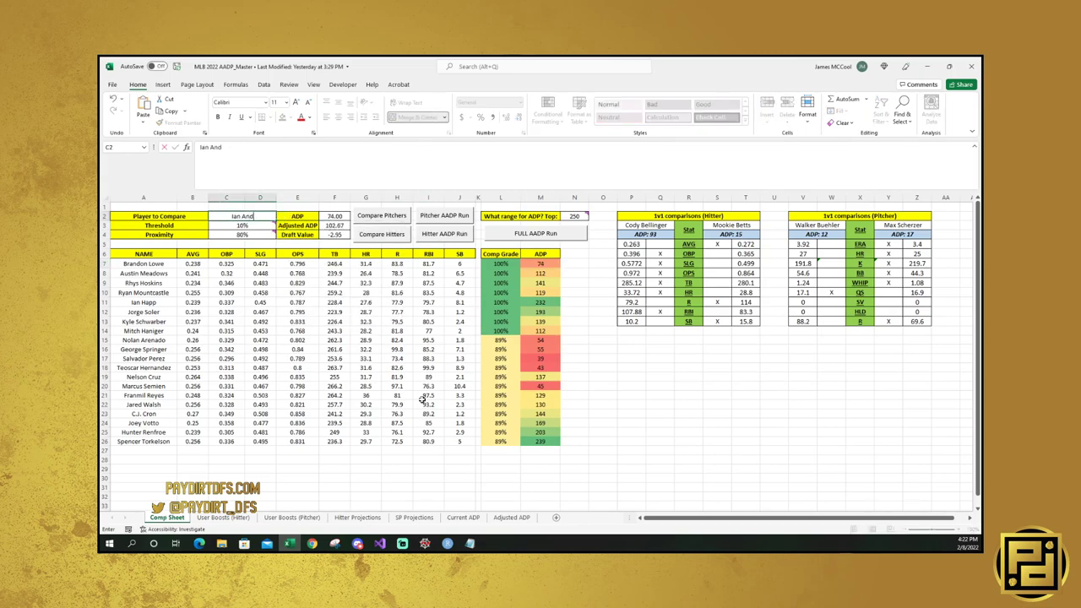
text(erson)
key(Return)
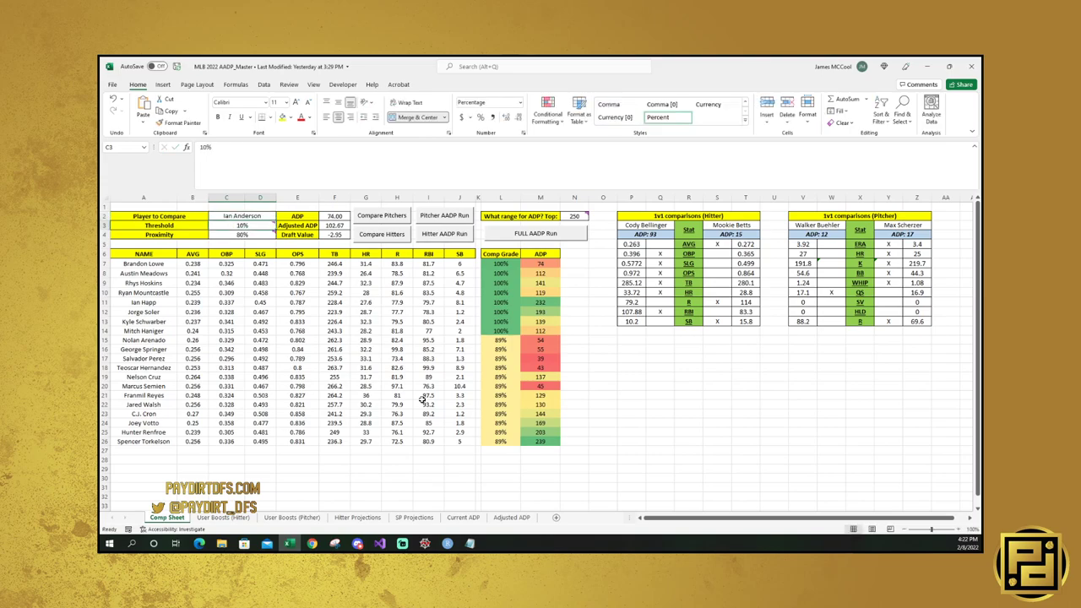
click(388, 218)
click(160, 256)
Set the player to compare back to Max Fried and rerun the pitcher comparison.
click(245, 217)
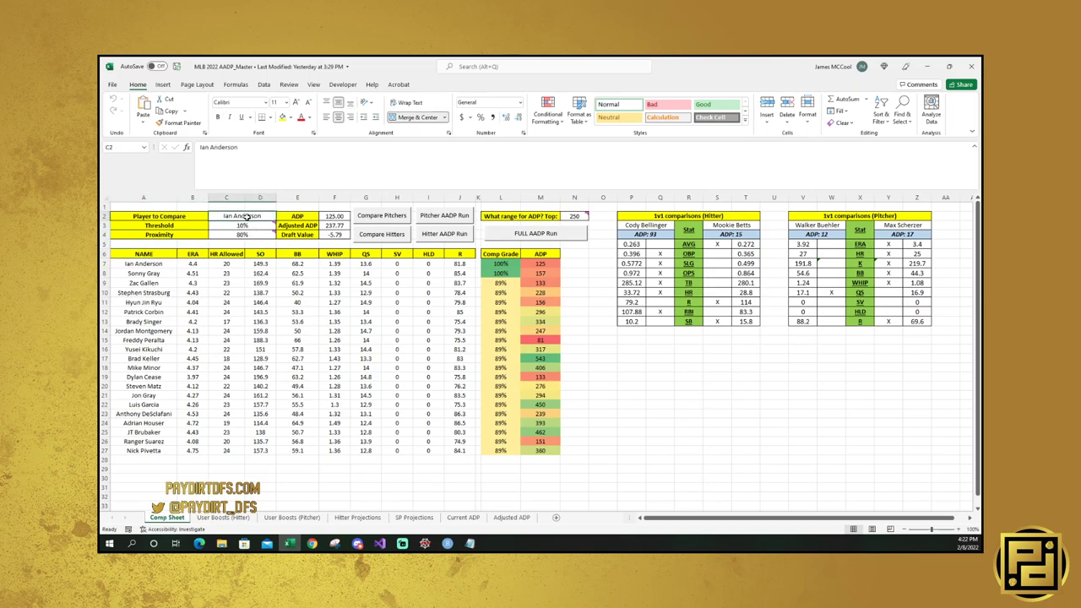
text(Max Fried)
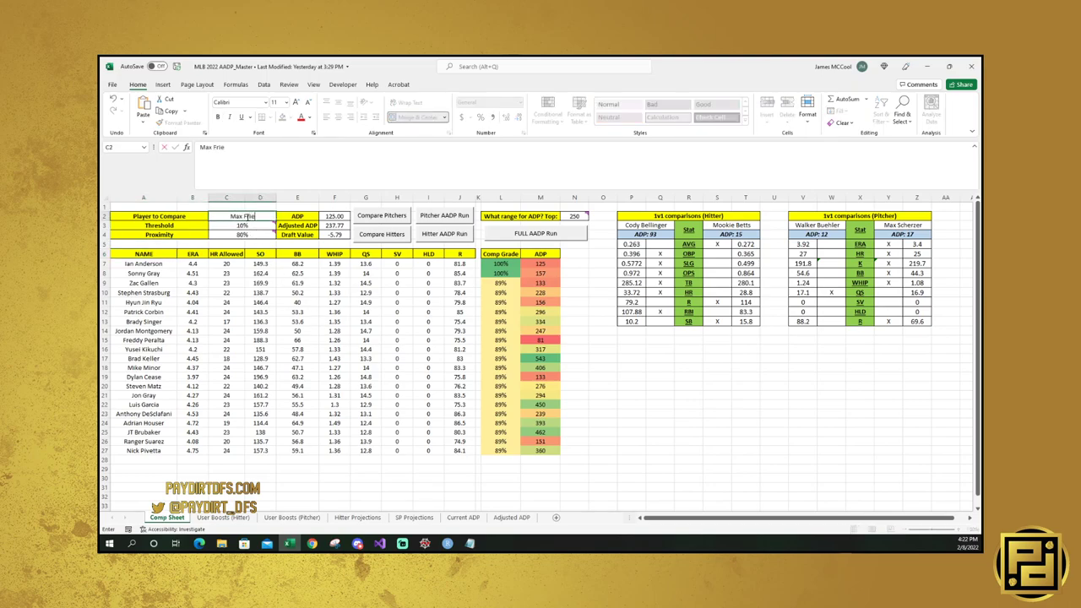
key(Return)
click(381, 217)
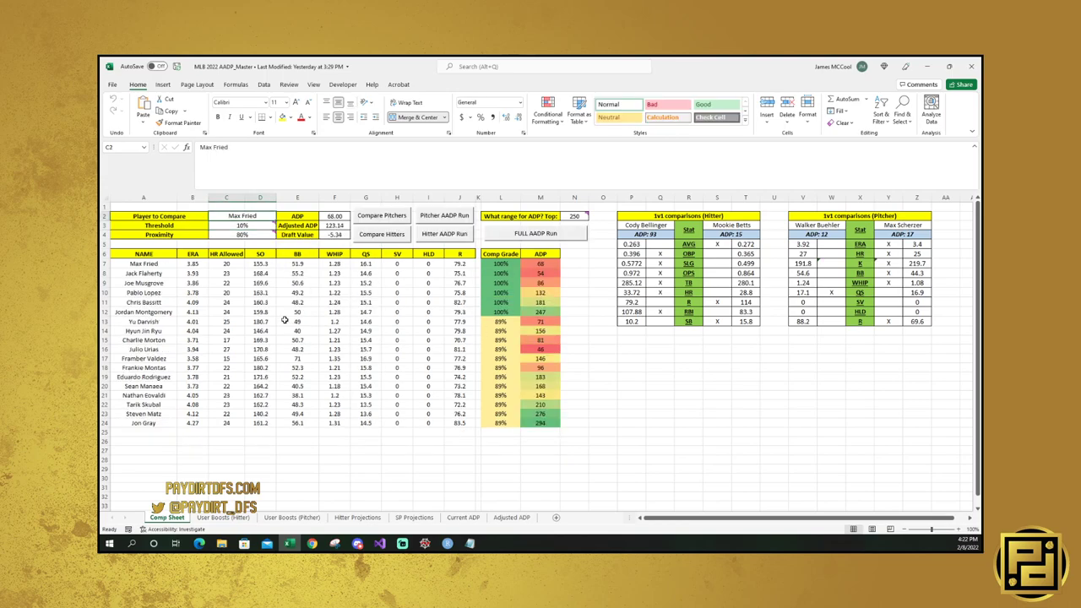
click(171, 255)
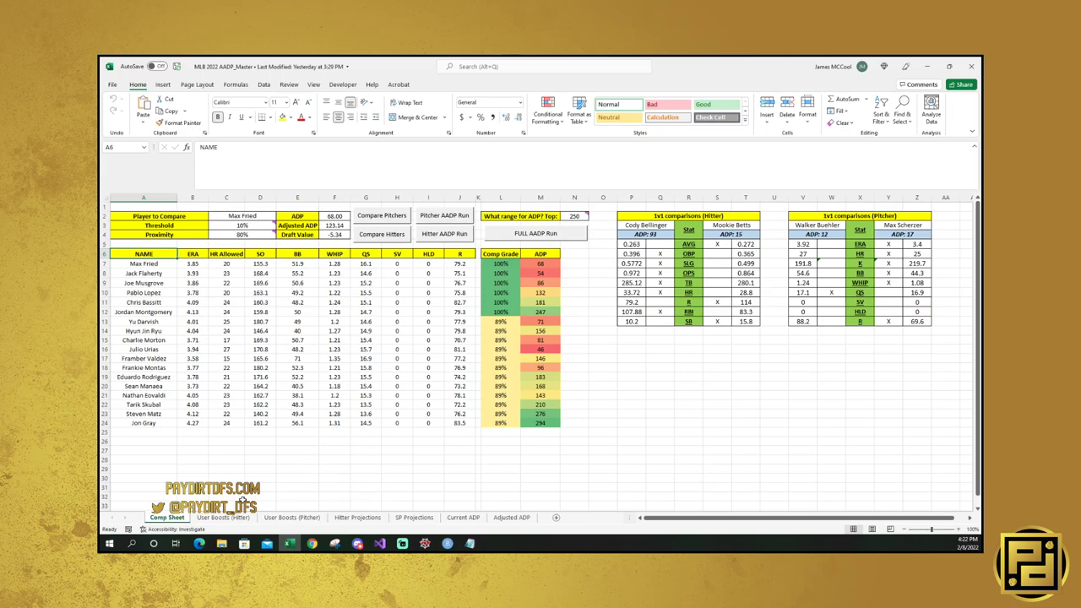
Filter the names on the User Boosts (Pitcher) sheet to Max Fried and return to the Comp Sheet.
click(292, 517)
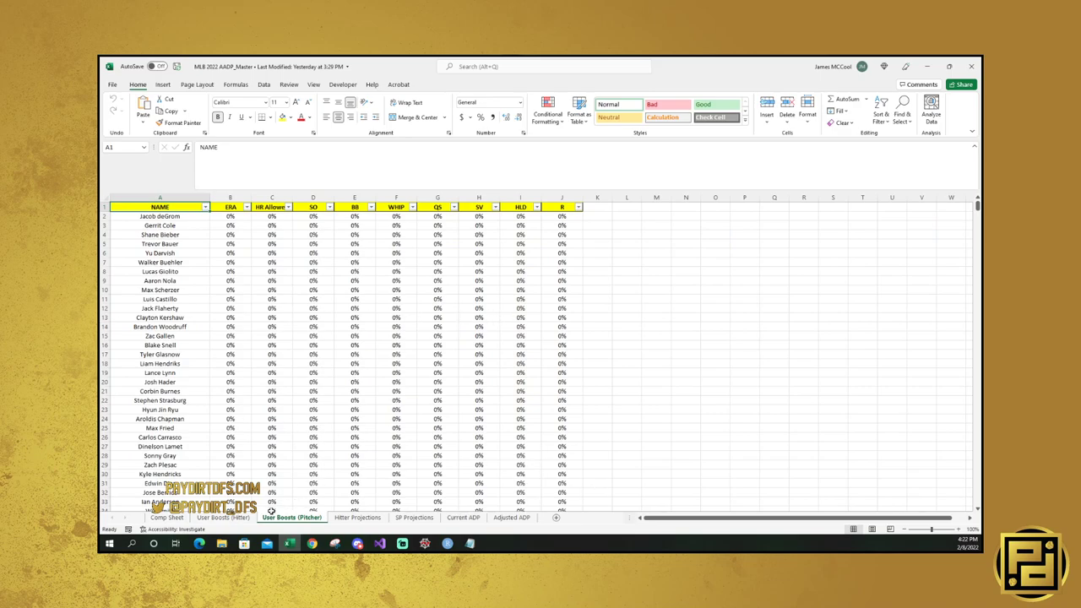
click(205, 207)
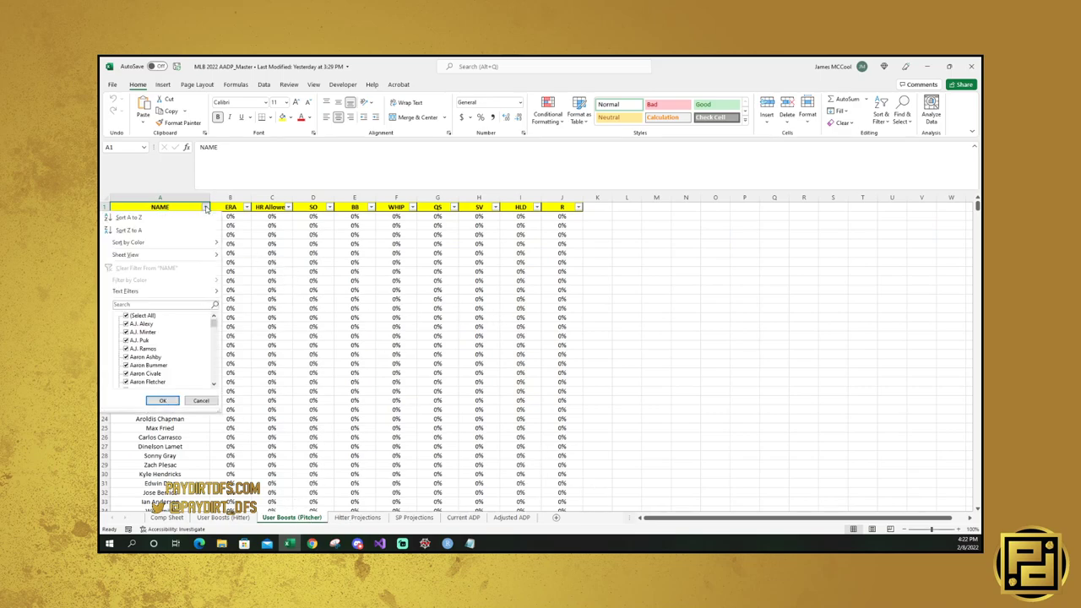
text(max f)
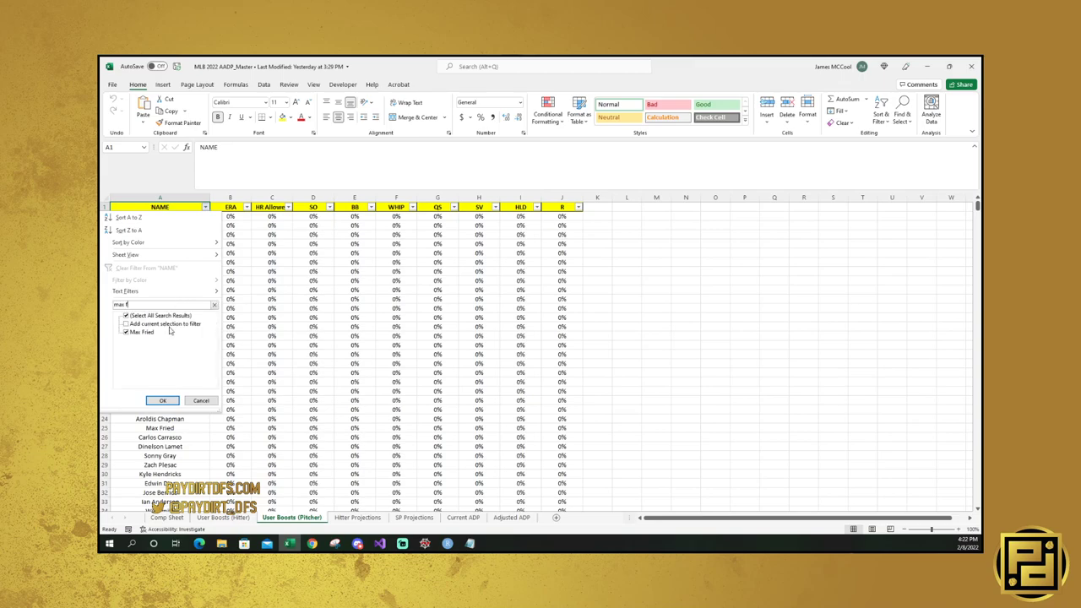
click(164, 400)
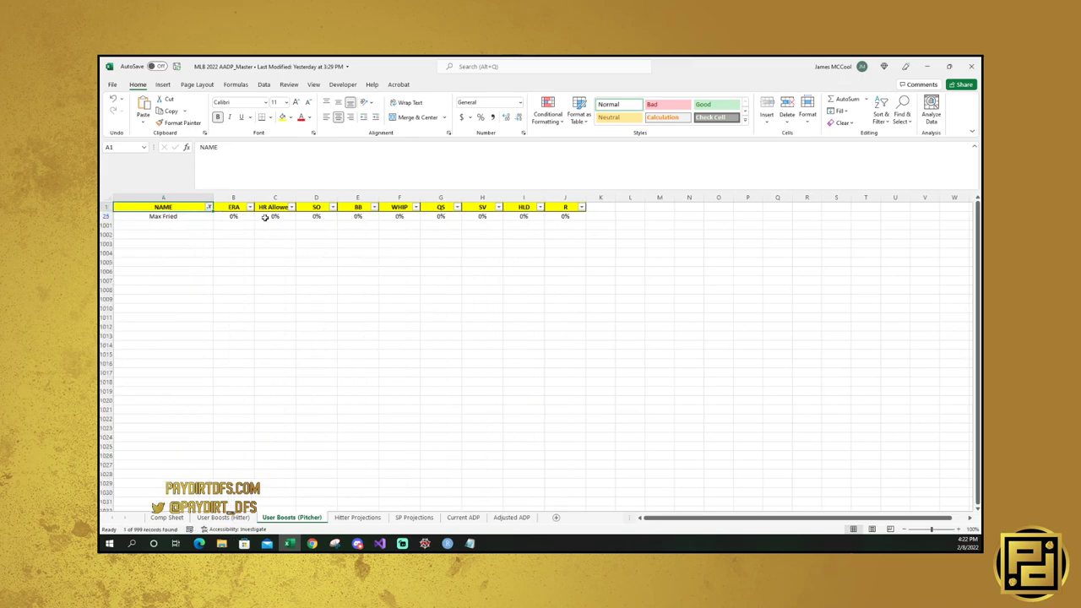
click(167, 517)
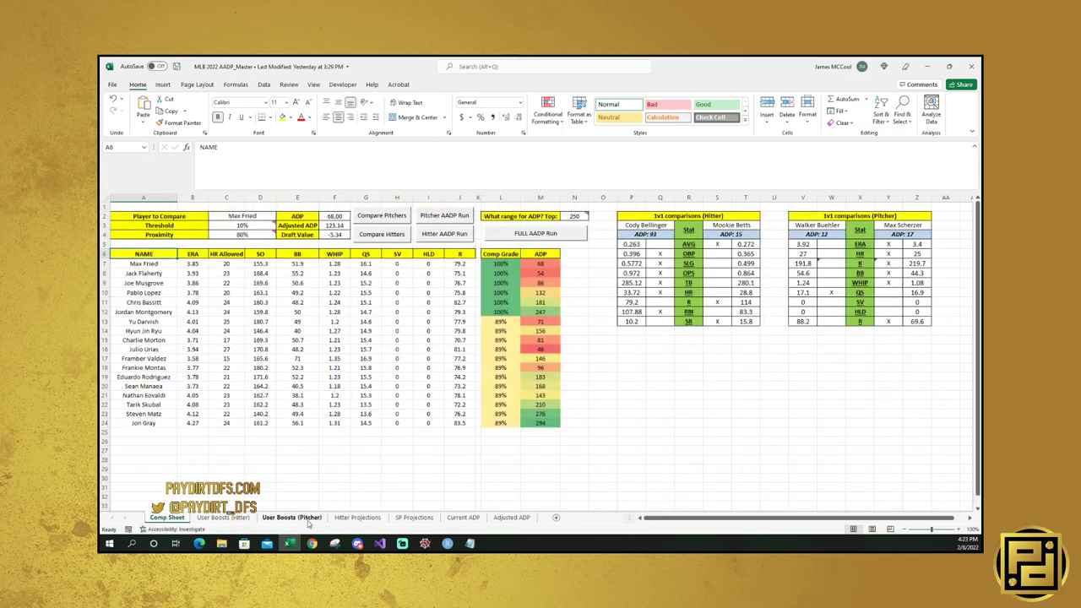
On the User Boosts (Pitcher) sheet, set Max Fried's SO boost to 3% and his R boost to -5%.
click(291, 517)
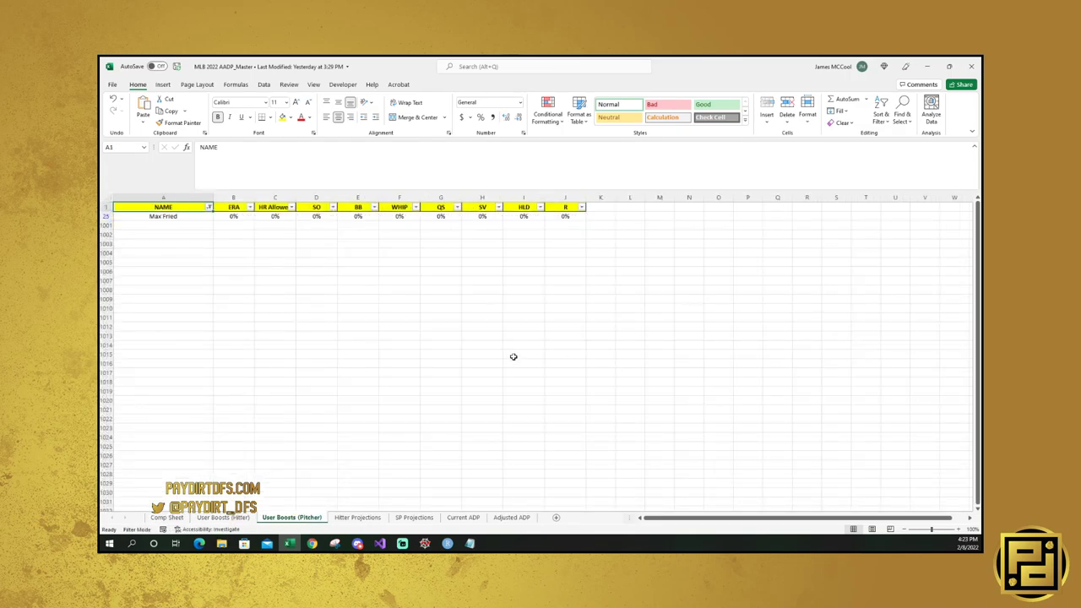
click(319, 216)
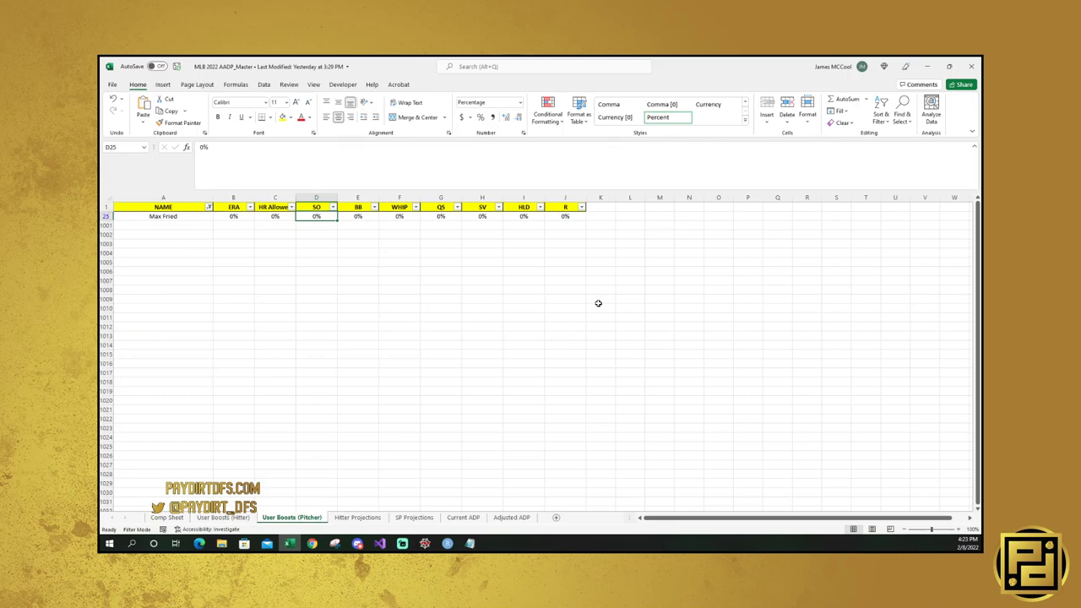
text(3)
key(Return)
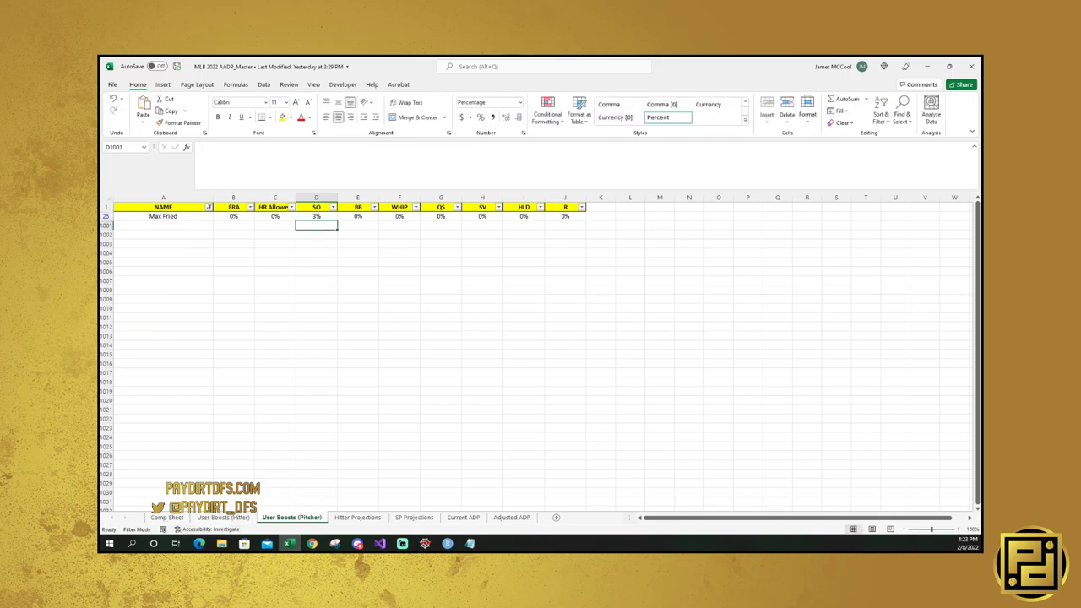
click(573, 217)
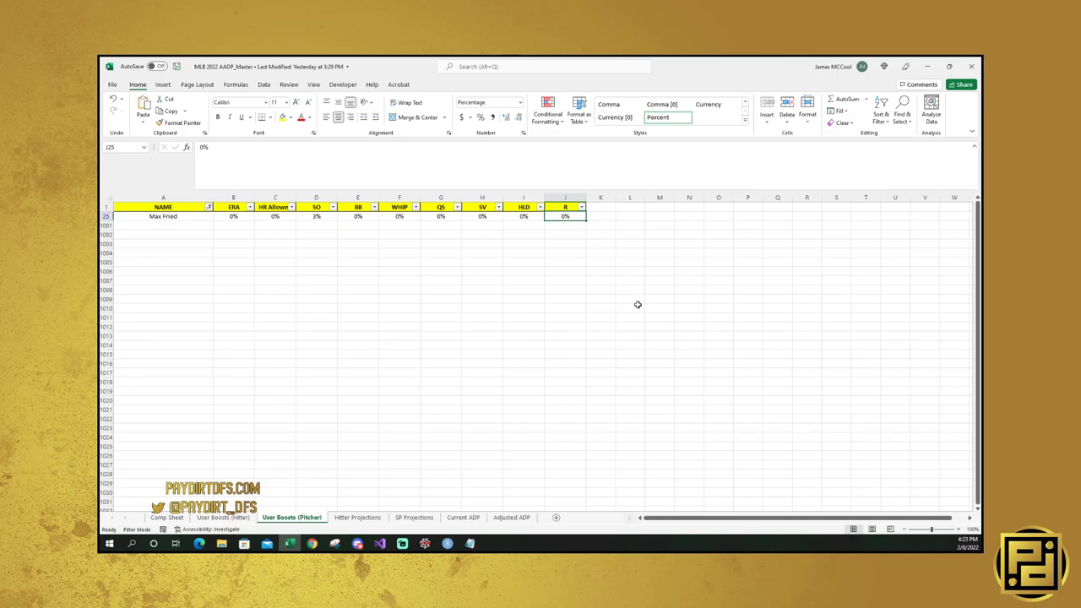
text(-5)
key(Return)
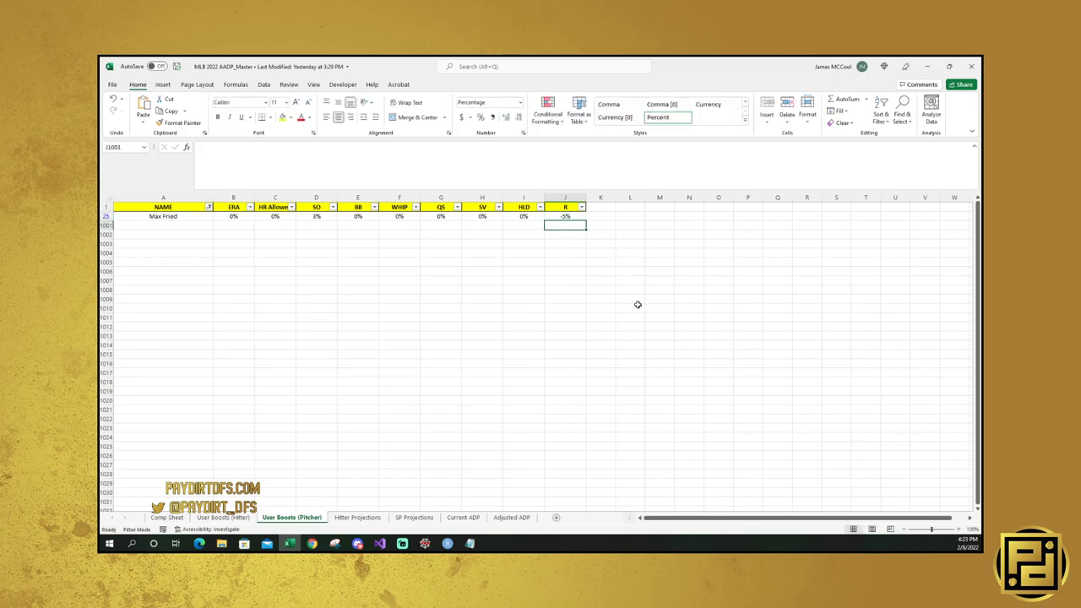
Set Max Fried's BB boost to -3% on the User Boosts (Pitcher) sheet.
click(169, 517)
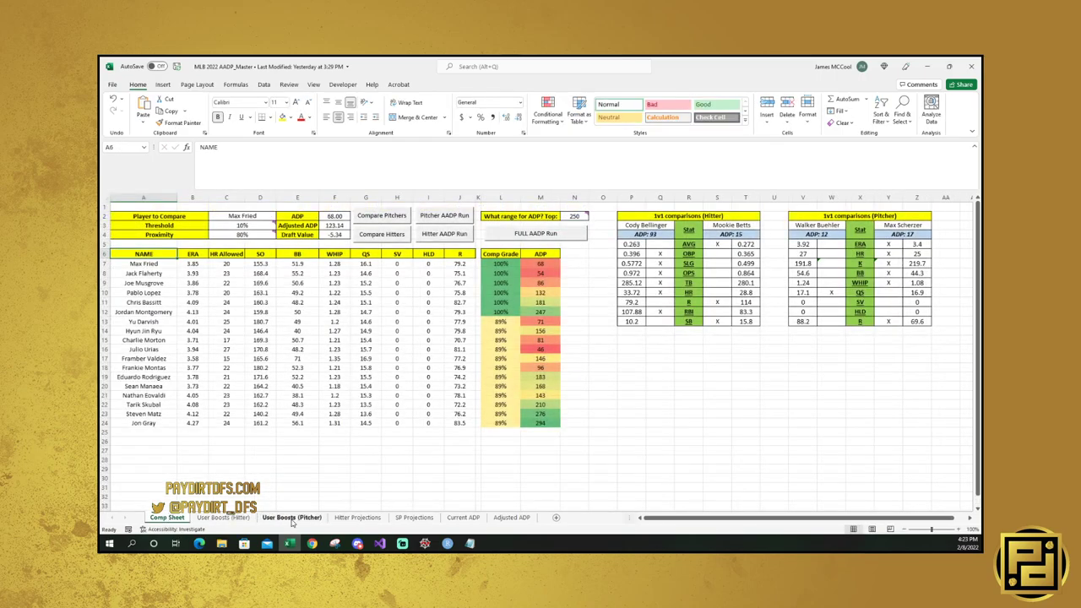
click(292, 518)
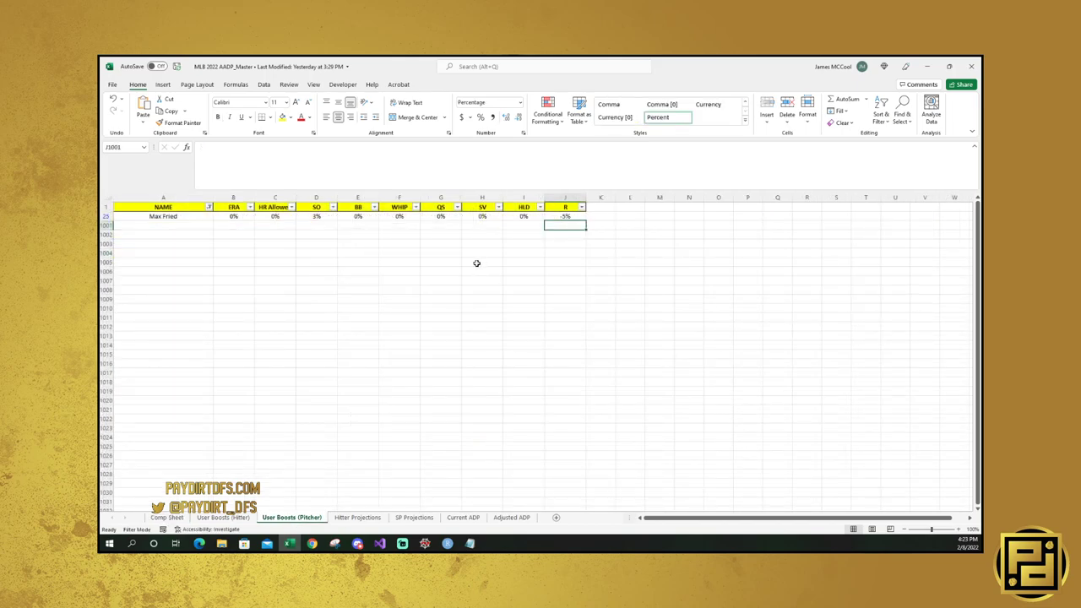
click(360, 218)
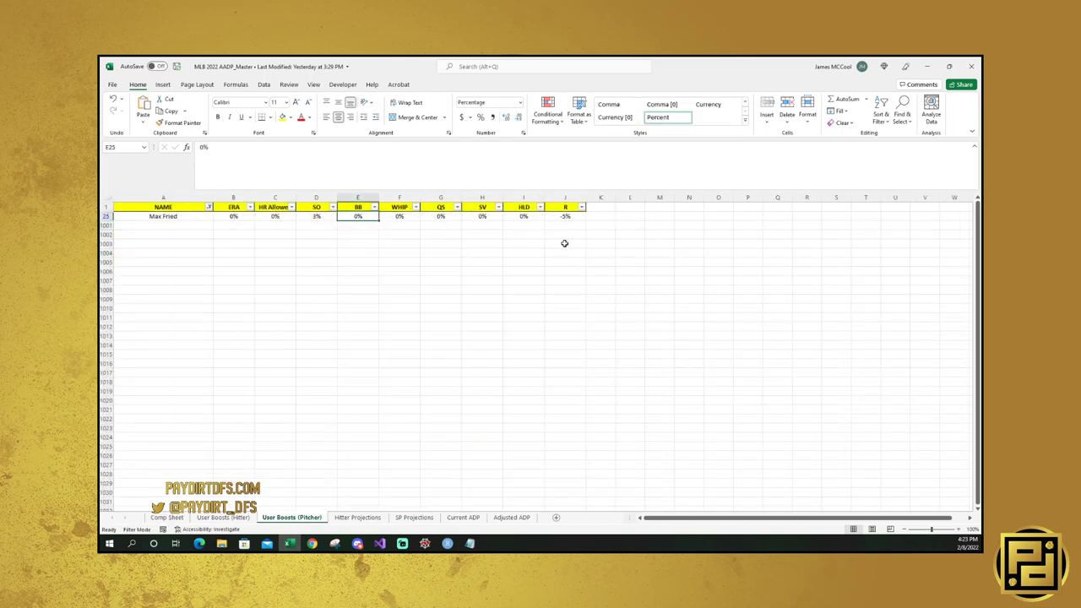
text(-3)
key(ctrl+Return)
key(Left)
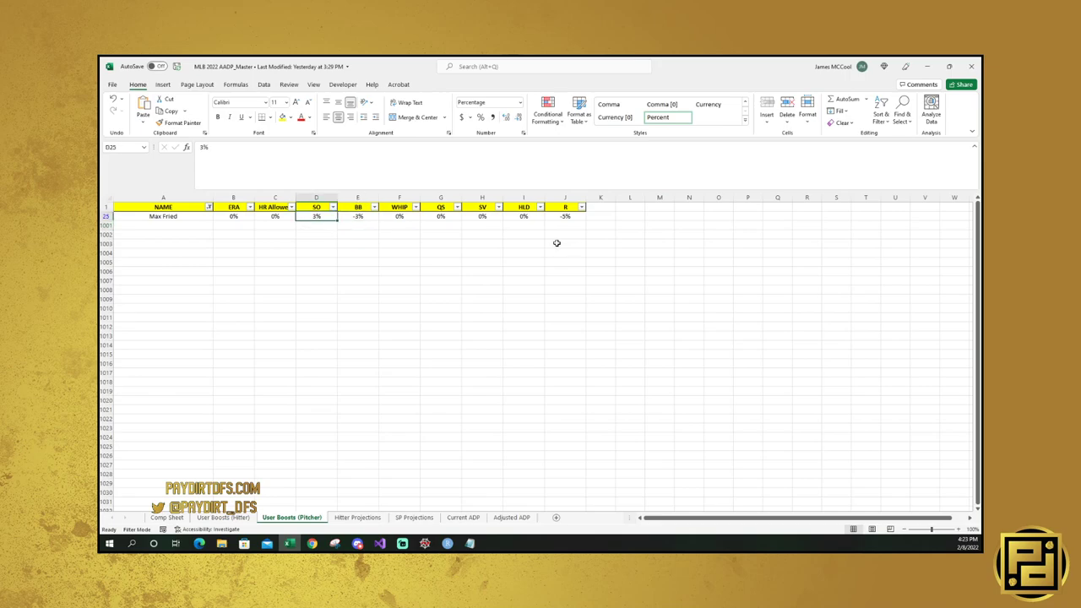
Rerun the pitcher comparison on the Comp Sheet and check Max Fried's Adjusted ADP and his SO, BB and R values.
click(167, 517)
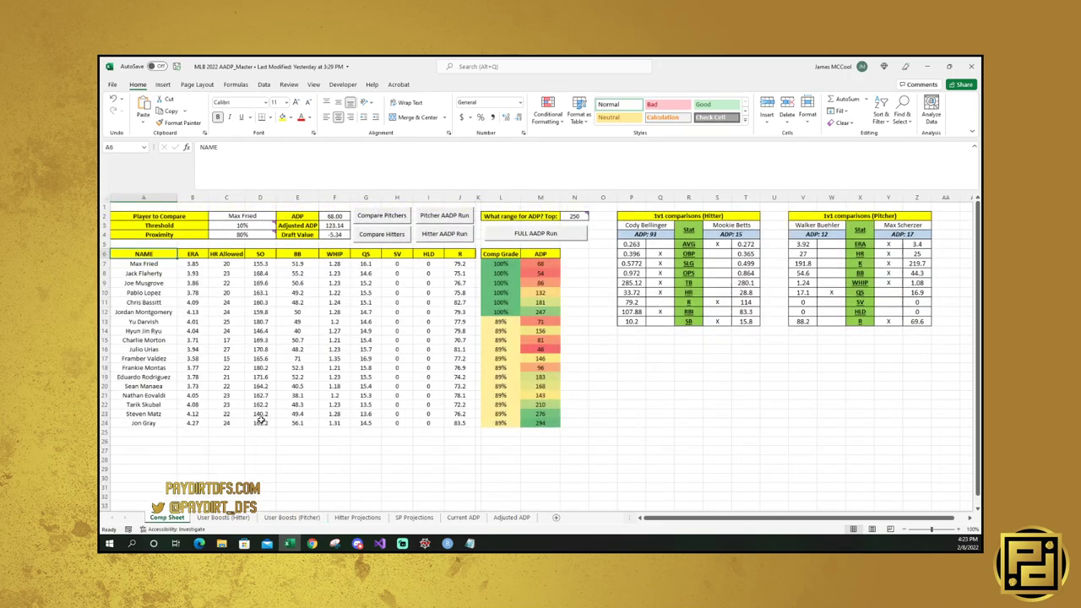
click(379, 218)
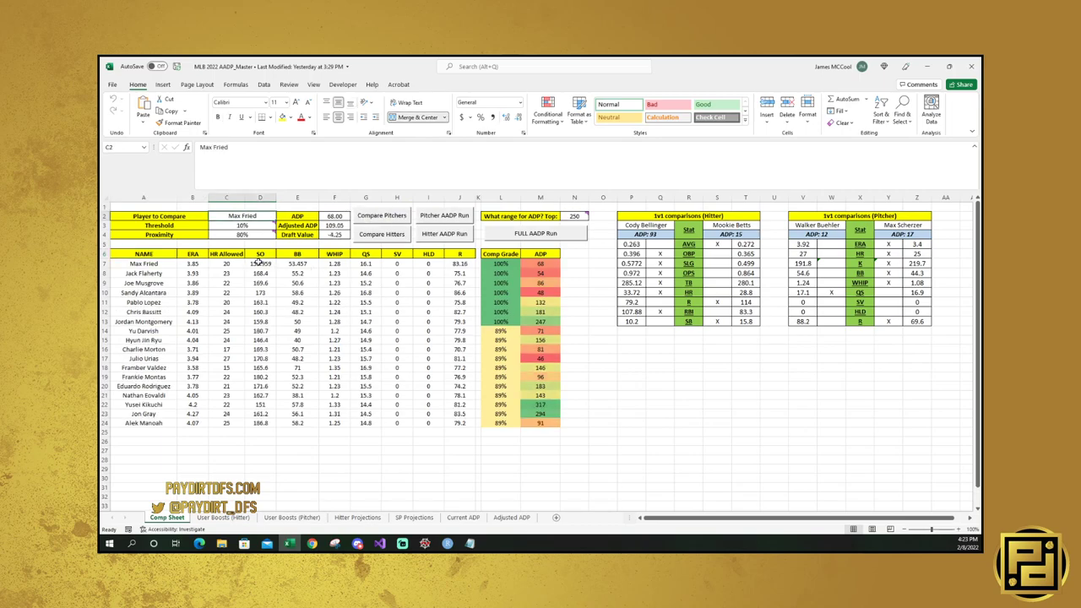
click(336, 226)
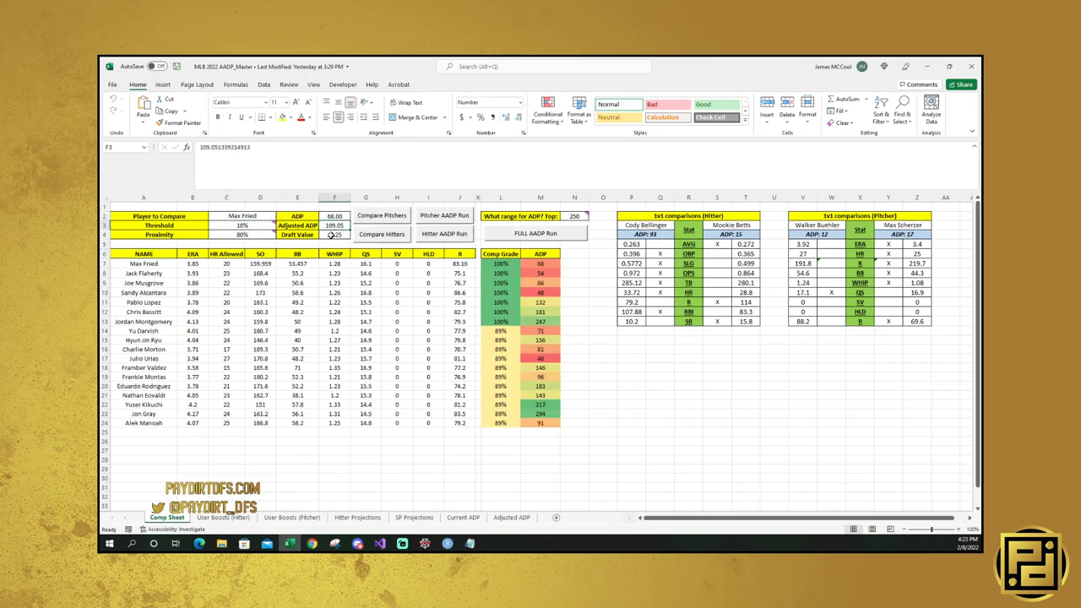
click(268, 264)
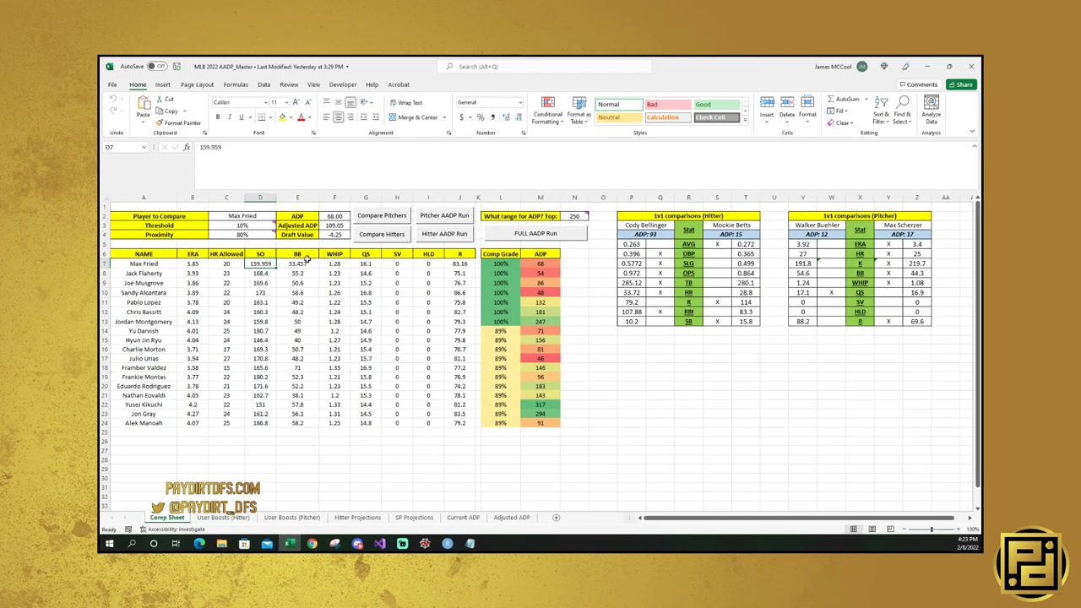
click(307, 262)
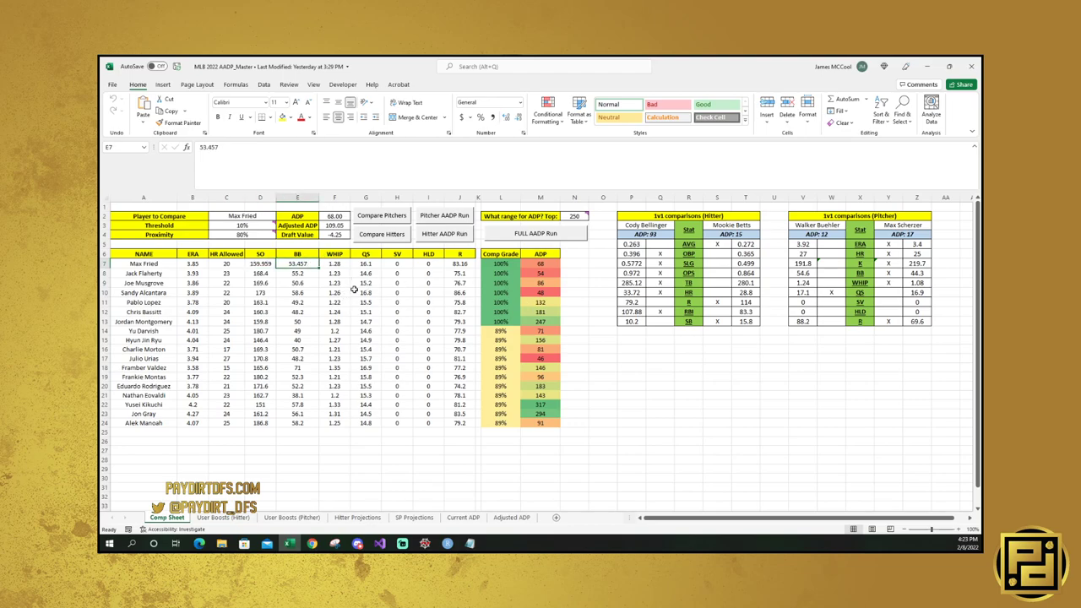
click(467, 264)
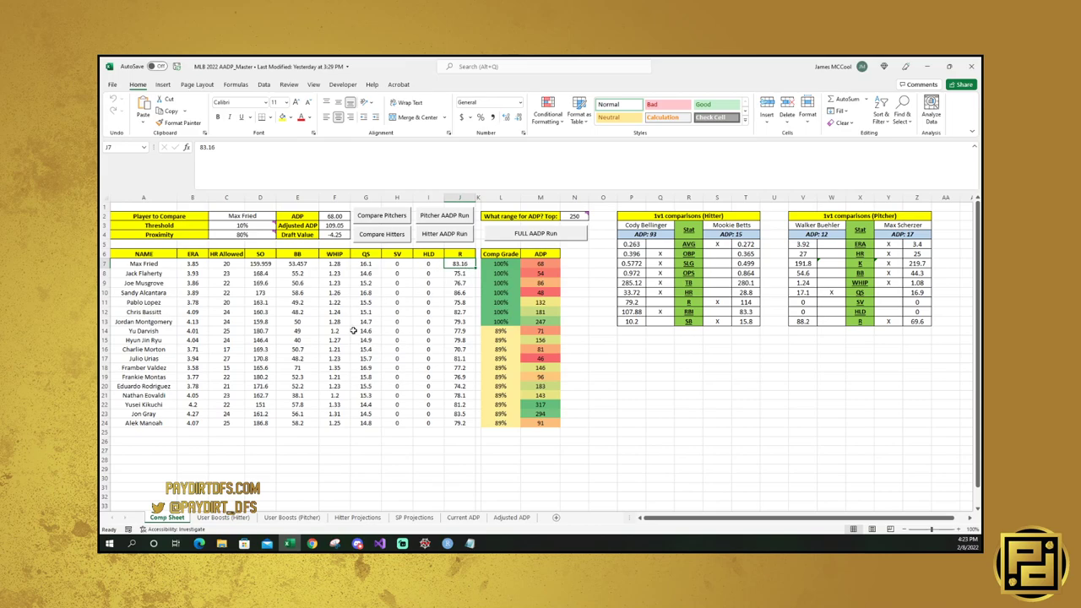
Set Max Fried's R boost to 5%, rerun the pitcher comparison and check his R value.
click(278, 517)
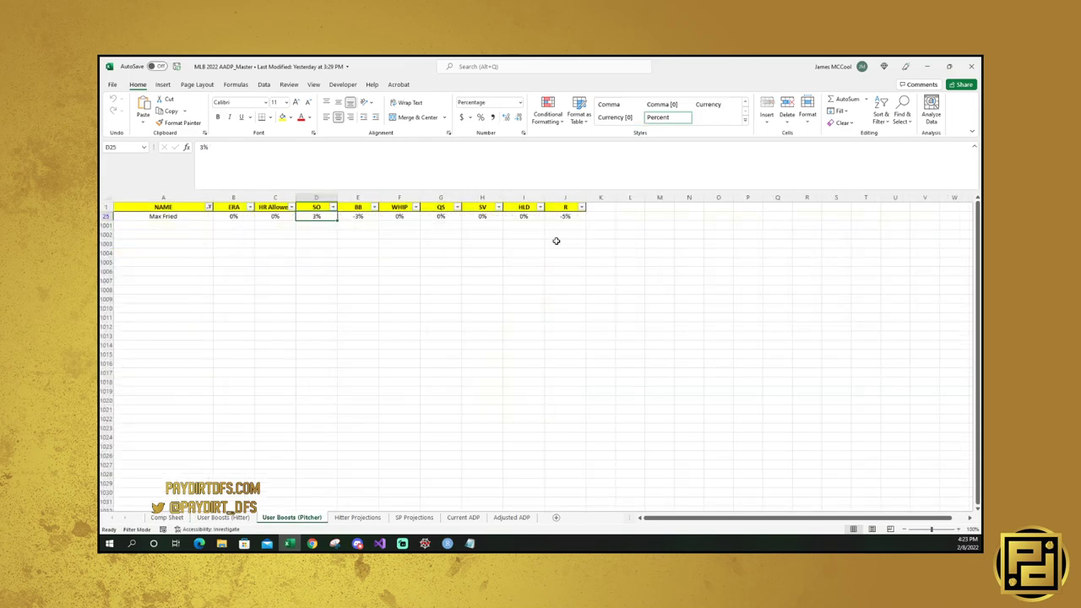
click(567, 217)
text(5)
key(Return)
click(167, 517)
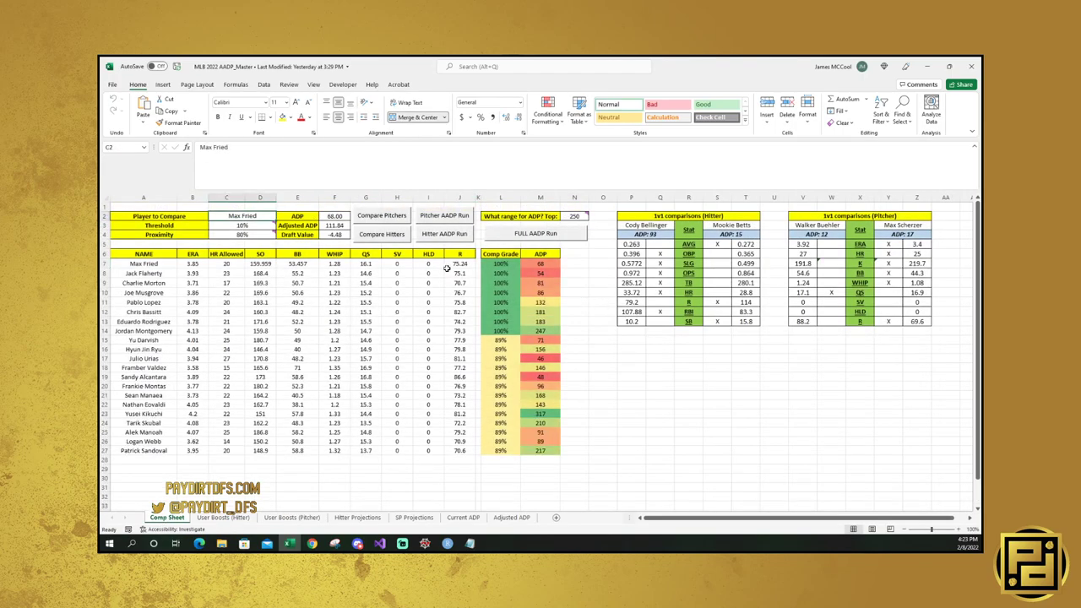
click(460, 262)
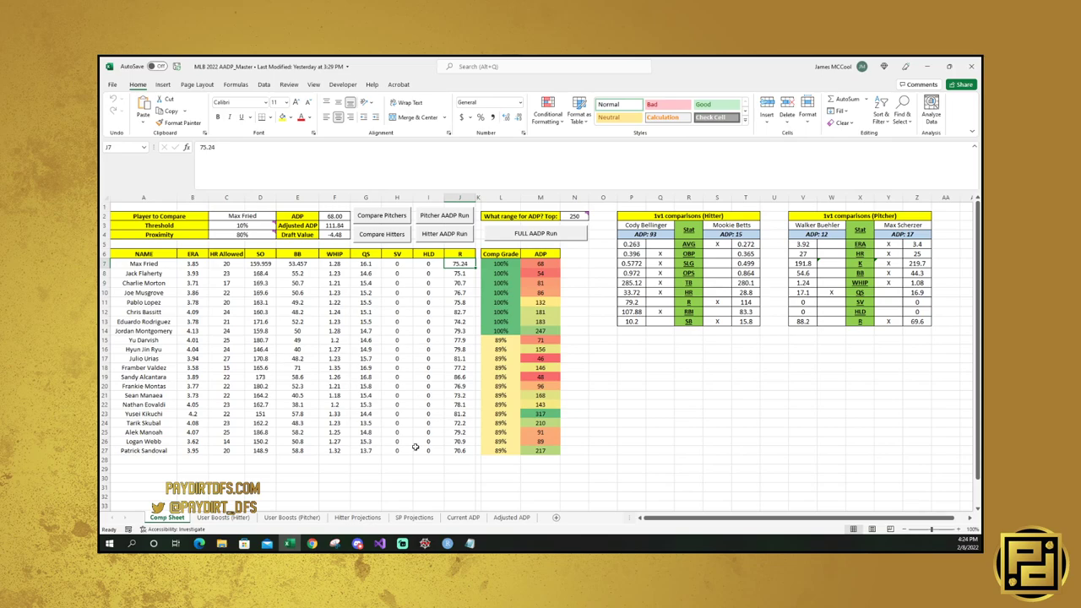
On the User Boosts (Pitcher) sheet, set Max Fried's ERA boost to 5% and his BB boost to 3%.
click(288, 518)
click(288, 518)
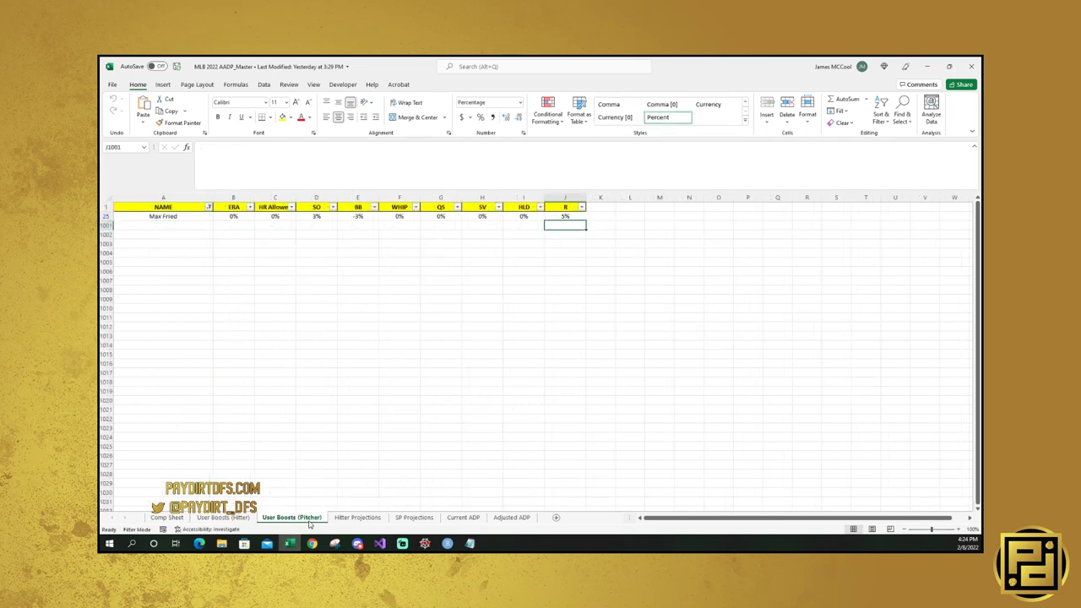
click(178, 519)
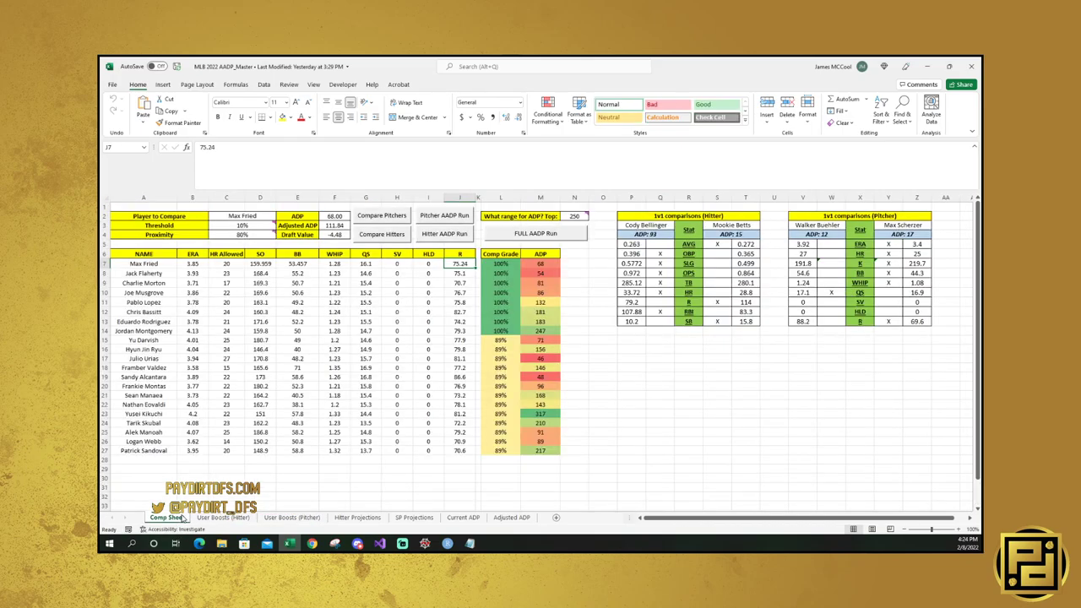
click(292, 518)
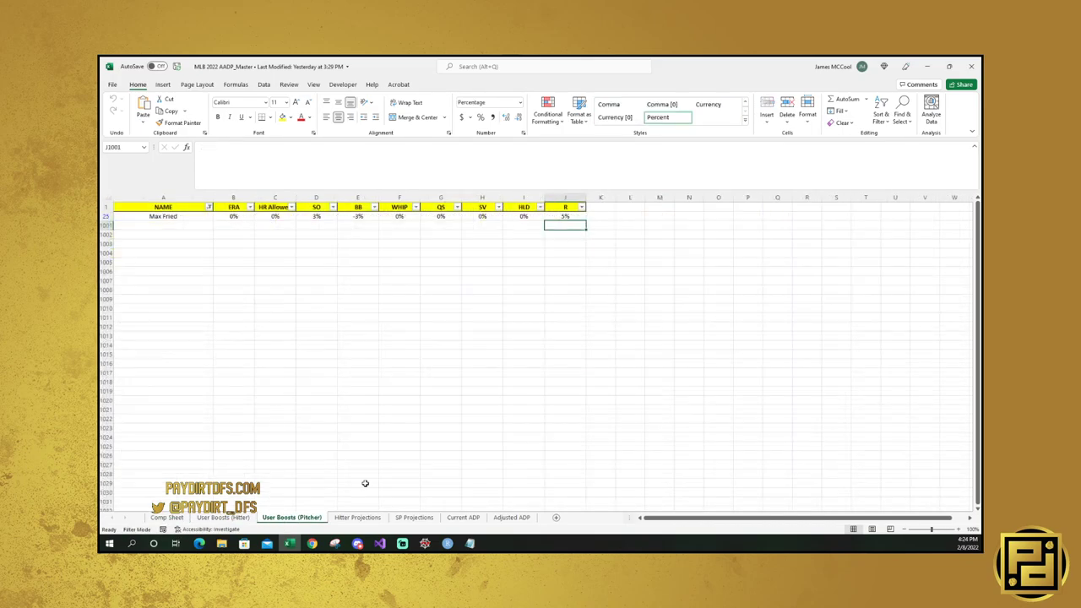
click(234, 217)
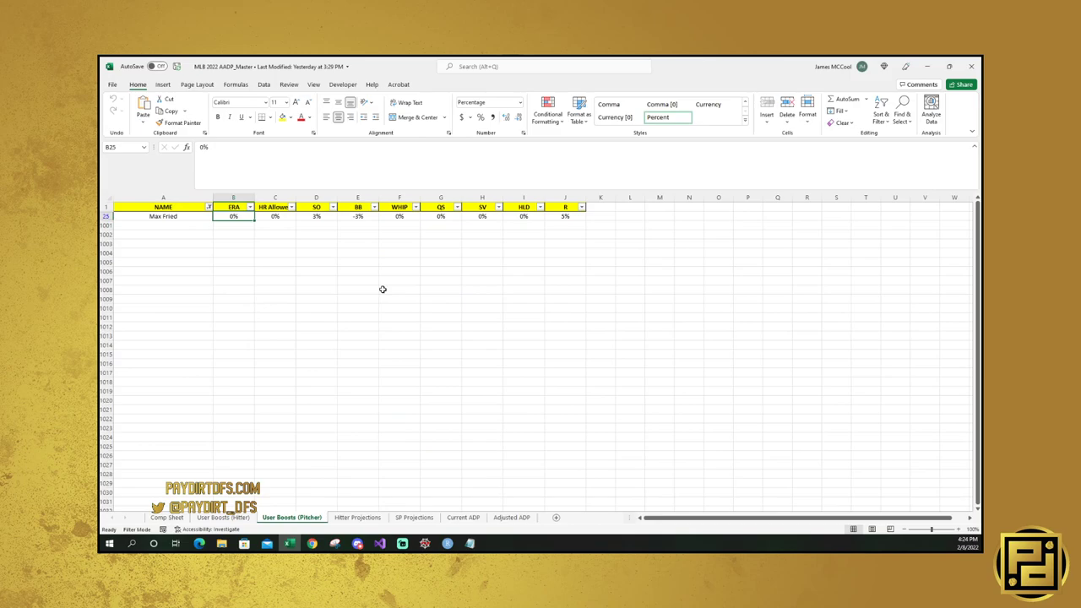
text(-)
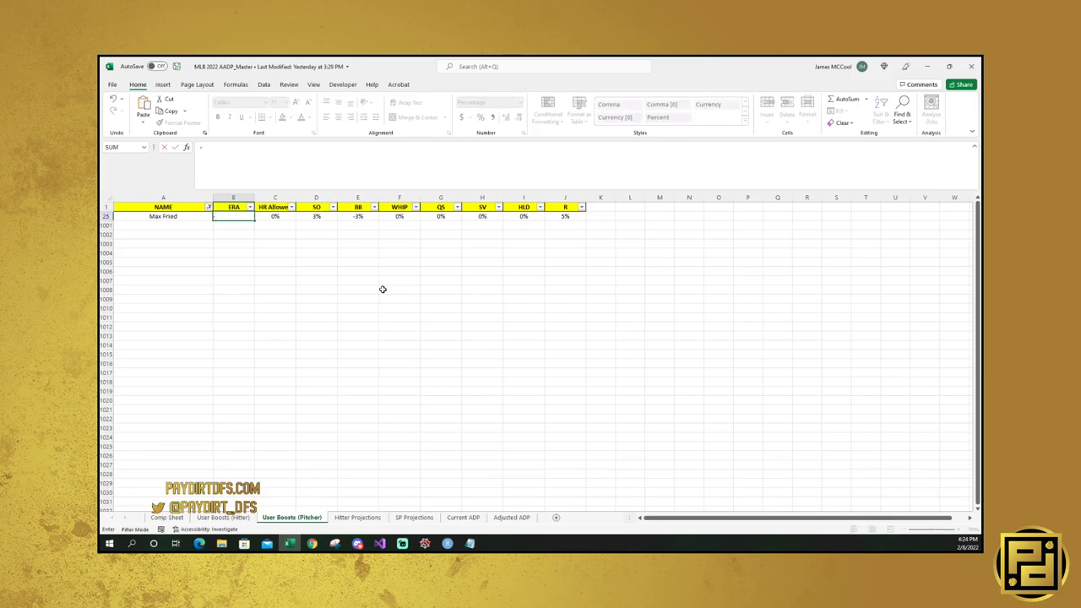
text(5)
key(Return)
key(ctrl+z)
key(Up)
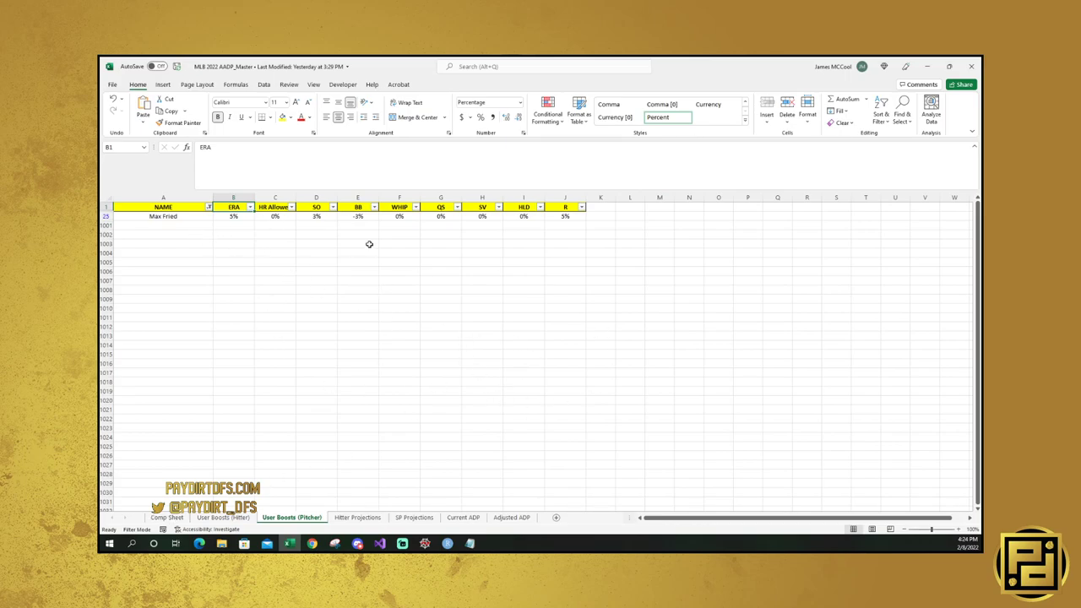
click(366, 217)
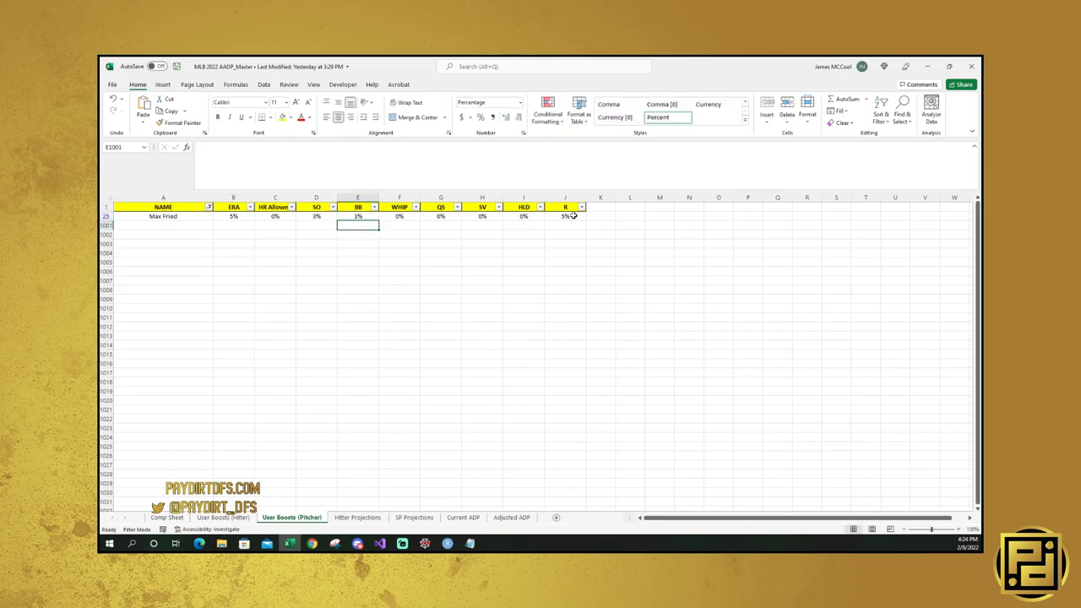
Rerun the pitcher comparison and review Max Fried's BB, ERA, SO, R and Adjusted ADP values on the Comp Sheet.
click(167, 517)
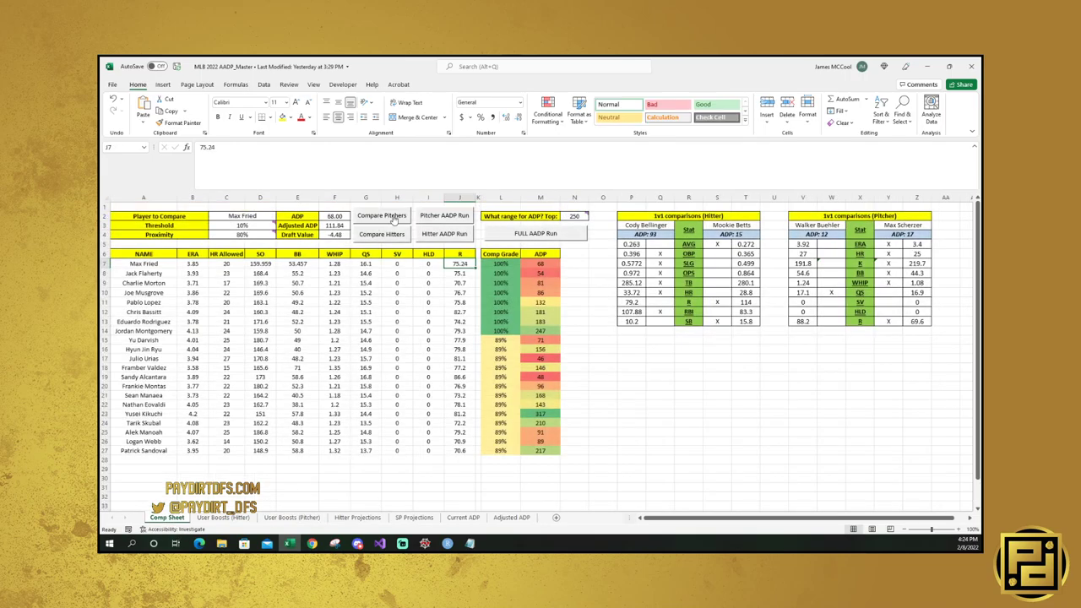
click(387, 216)
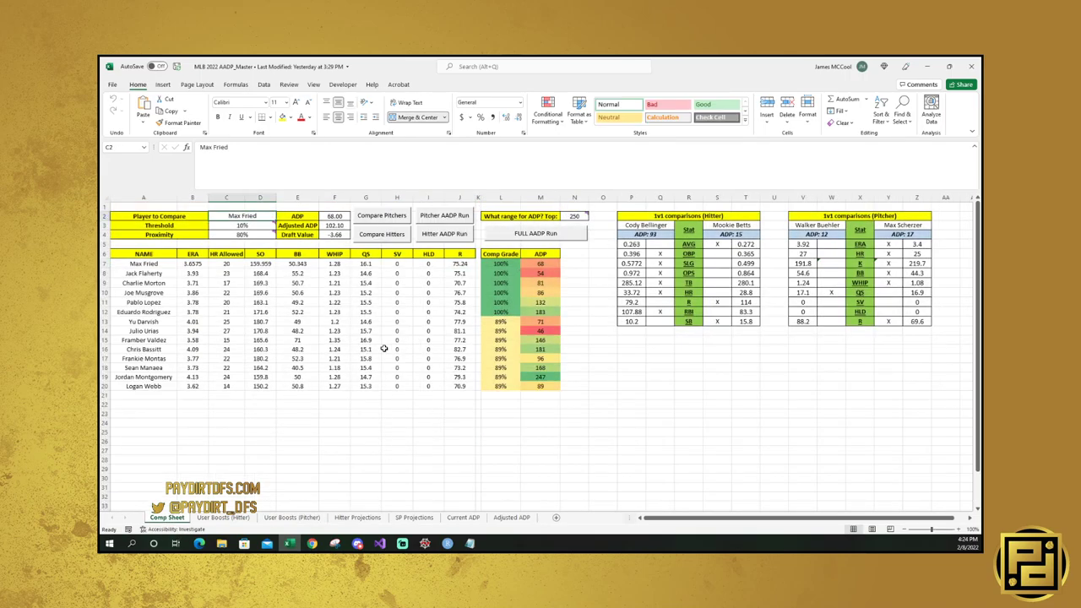
click(294, 264)
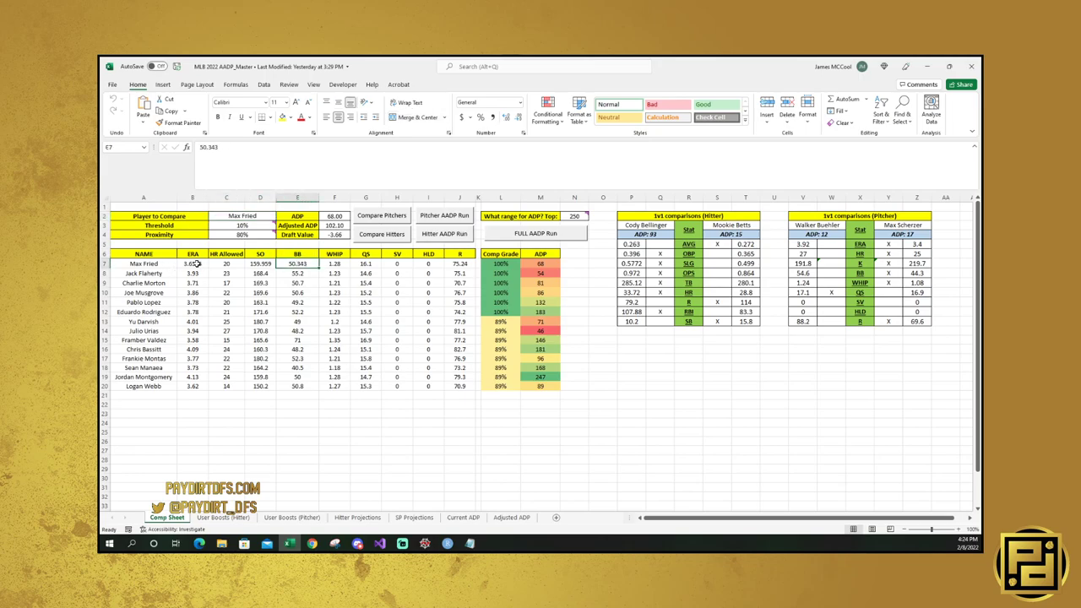
click(192, 263)
click(270, 266)
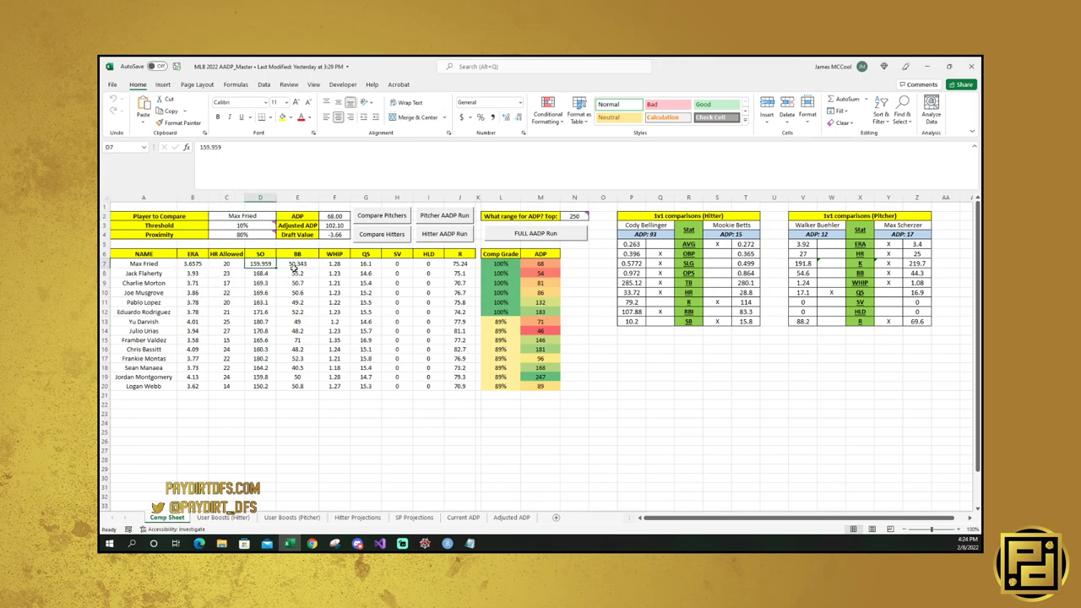
click(473, 262)
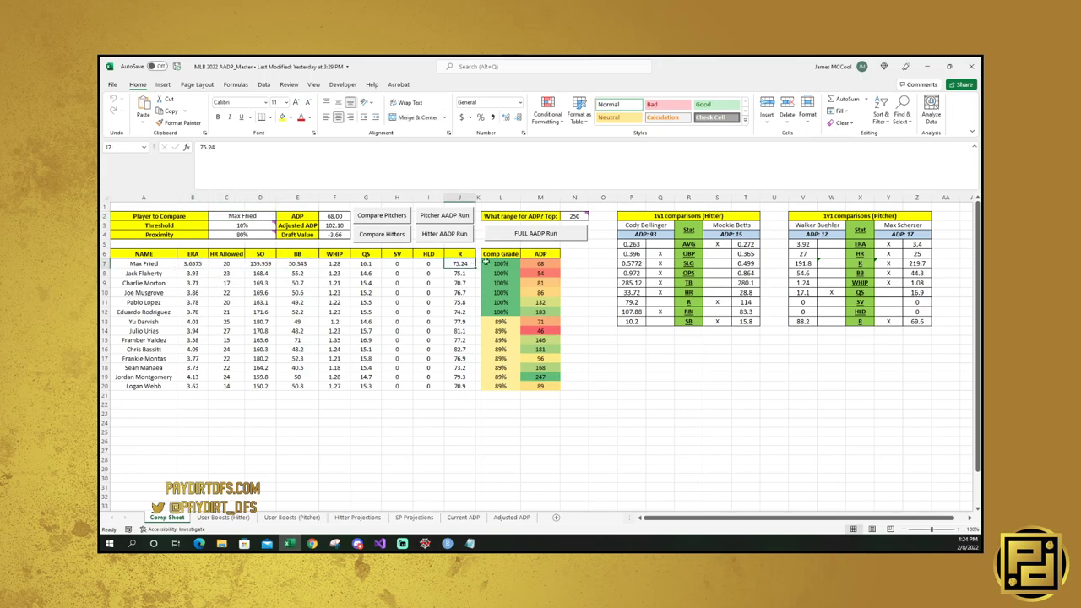
click(340, 225)
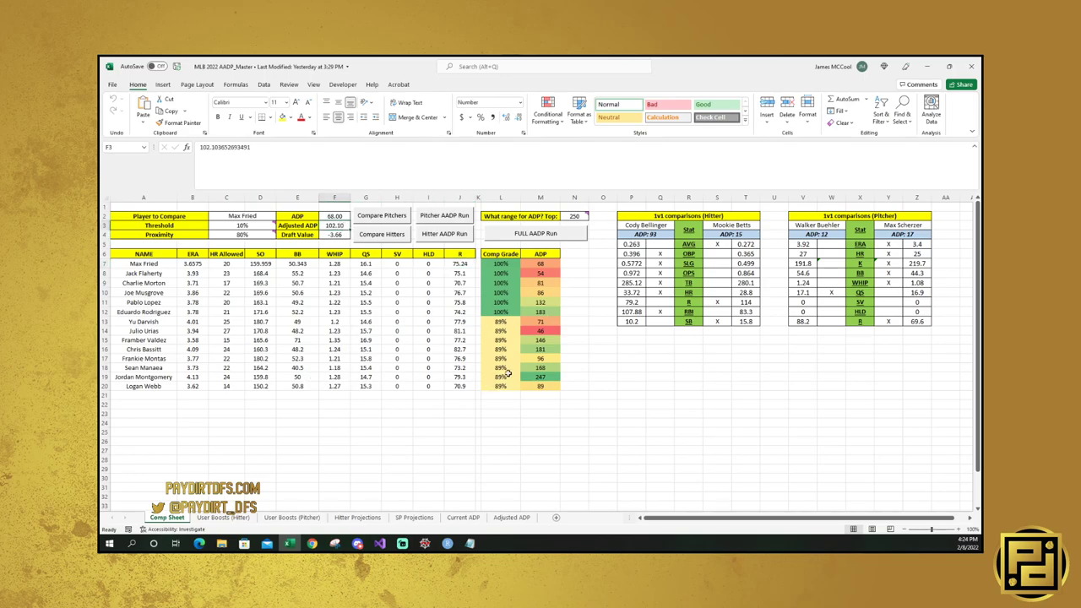
Set all of Max Fried's stat boosts from ERA through R to 5% and rerun the pitcher comparison on the Comp Sheet.
click(292, 517)
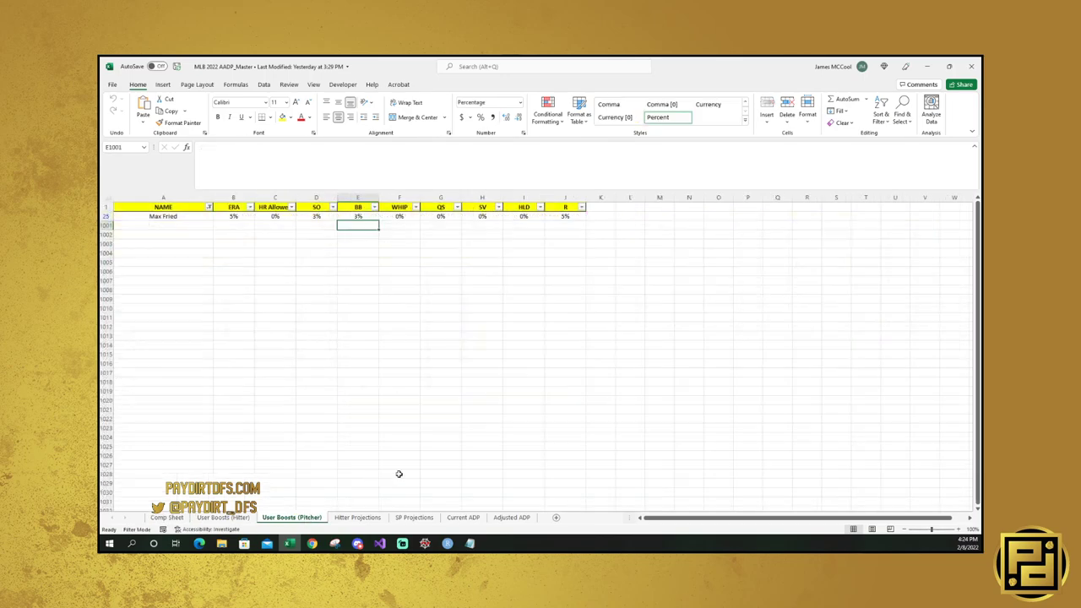
click(247, 217)
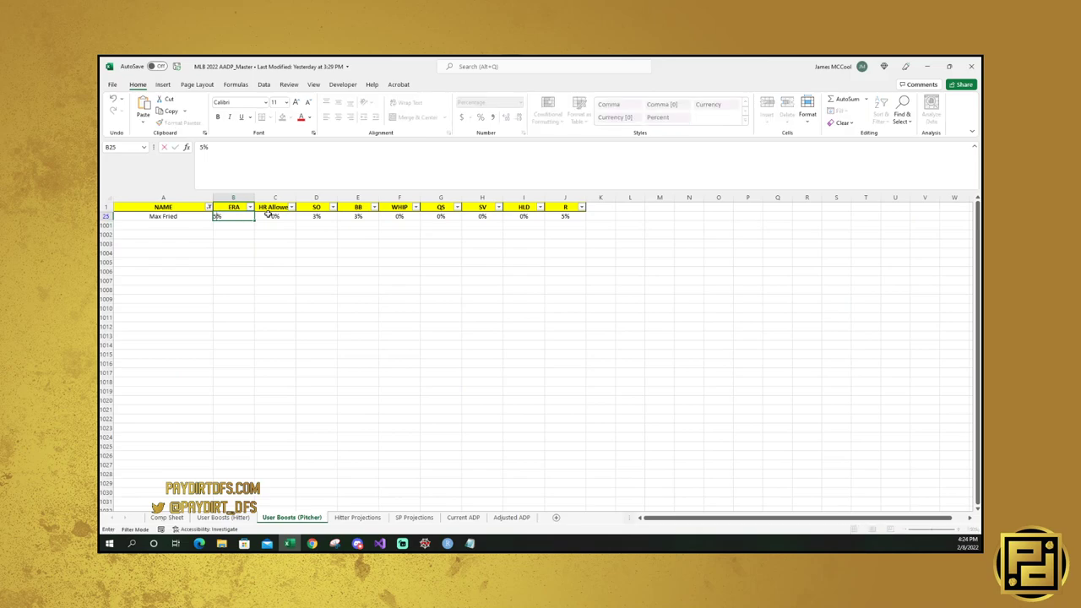
key(Right)
key(Right)
text(5%	5%	5%	5%	5%	5%)
key(Left)
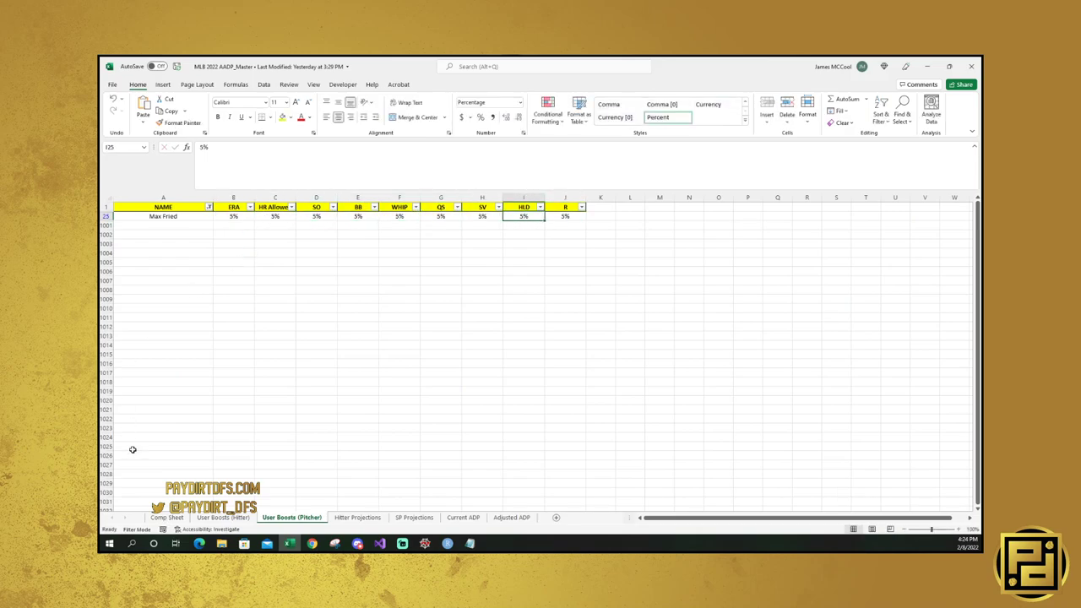
click(161, 518)
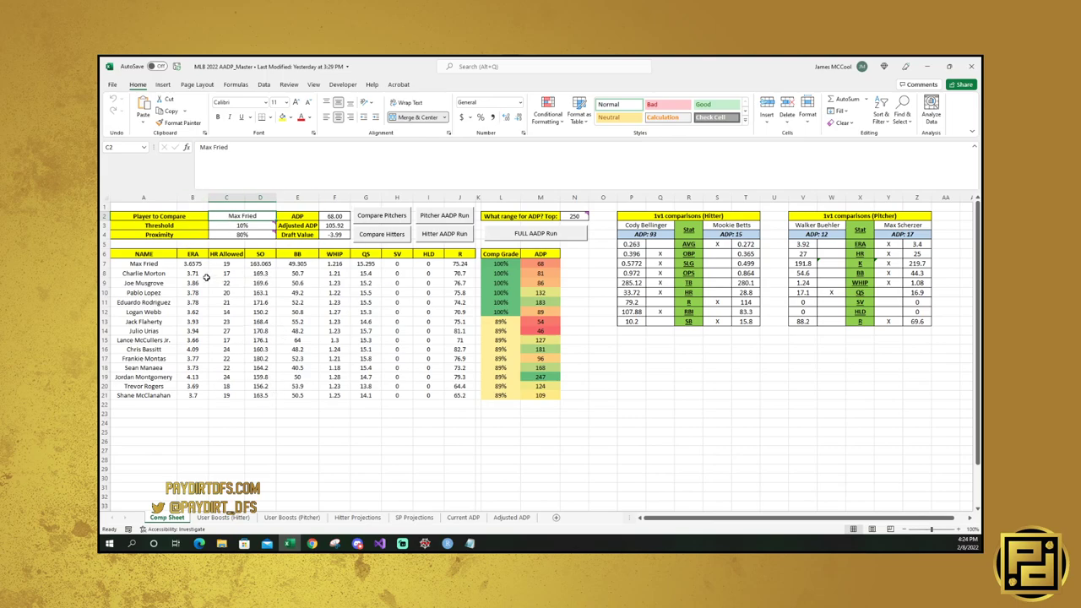
Review the comparable pitchers listed for Max Fried, including Charlie Morton, Joe Musgrove, Eduardo Rodriguez, Pablo Lopez and Jordan Montgomery.
click(142, 272)
click(143, 283)
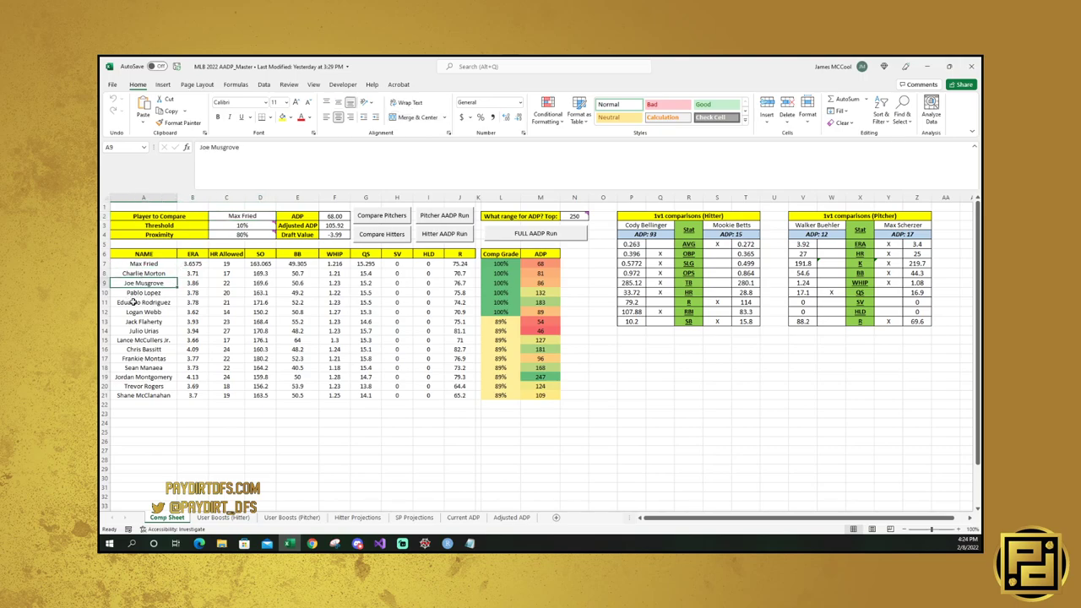
click(133, 301)
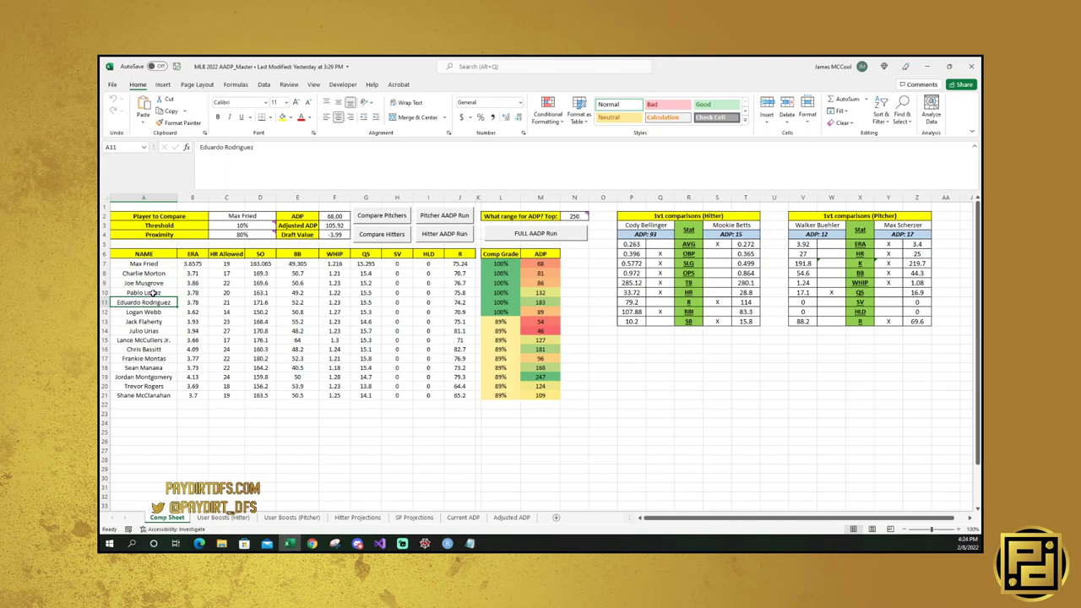
click(154, 293)
click(169, 377)
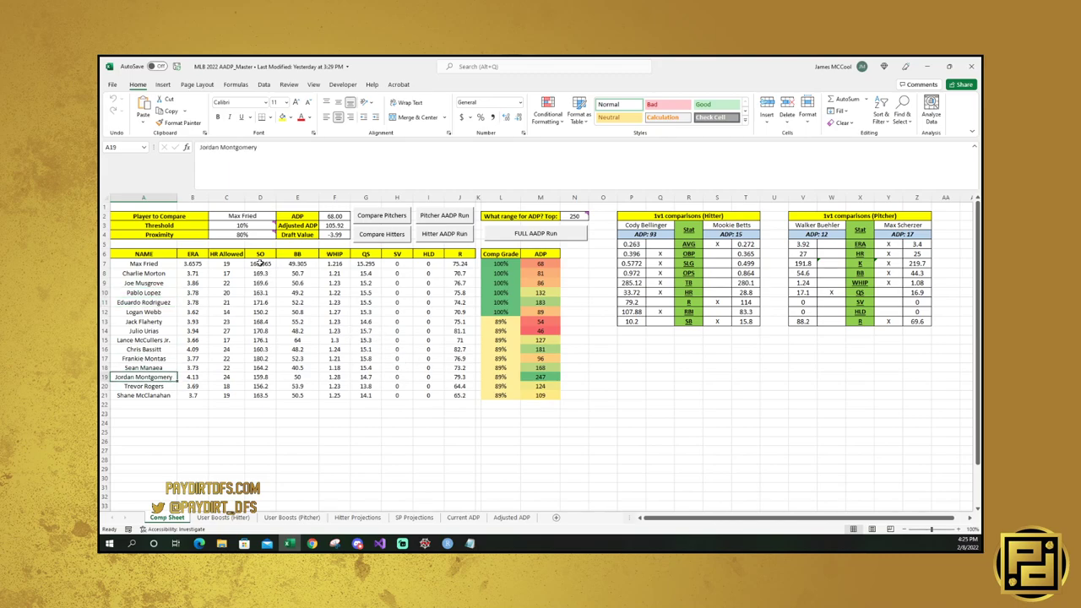
On the User Boosts (Pitcher) sheet, reset all of Max Fried's stat boosts from ERA through R to 0%.
mouse_move(262, 219)
click(293, 517)
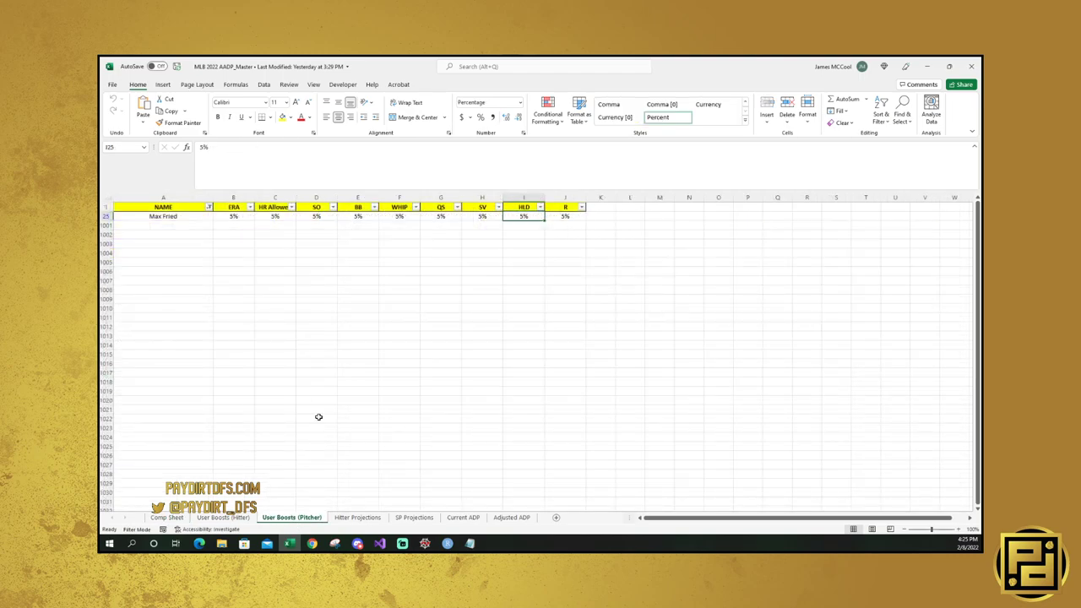
click(229, 216)
text(0)
key(Tab)
text(0)
key(Tab)
text(0)
key(Tab)
text(0	0)
key(Tab)
text(0)
key(Tab)
text(0)
key(Tab)
text(0)
key(Tab)
key(shift+Tab)
Clear the NAME filter on the pitcher boosts so all pitchers are listed, and return to the Comp Sheet.
click(209, 207)
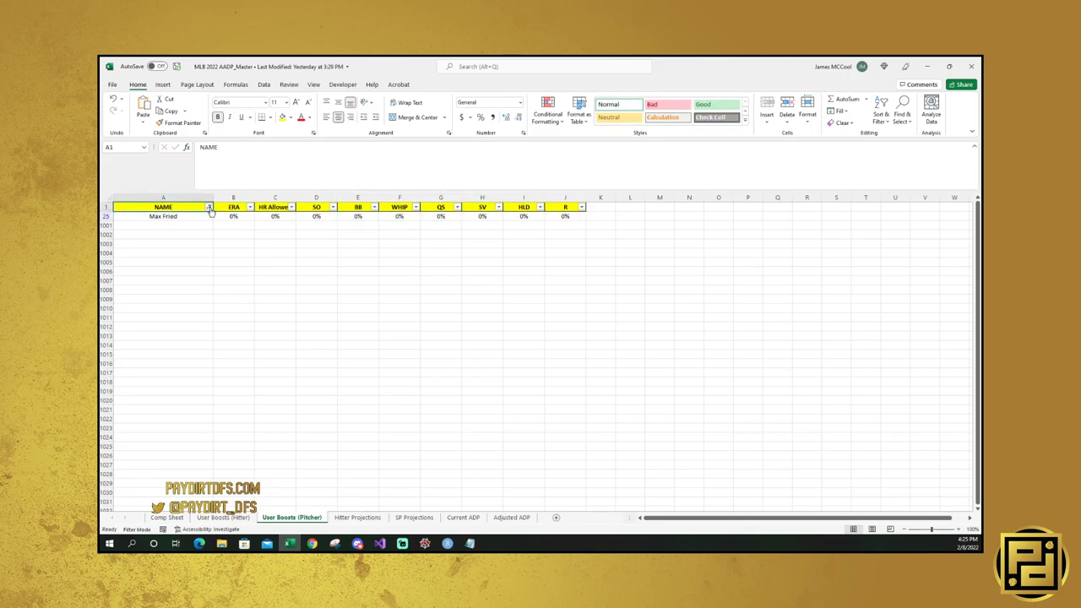
click(154, 268)
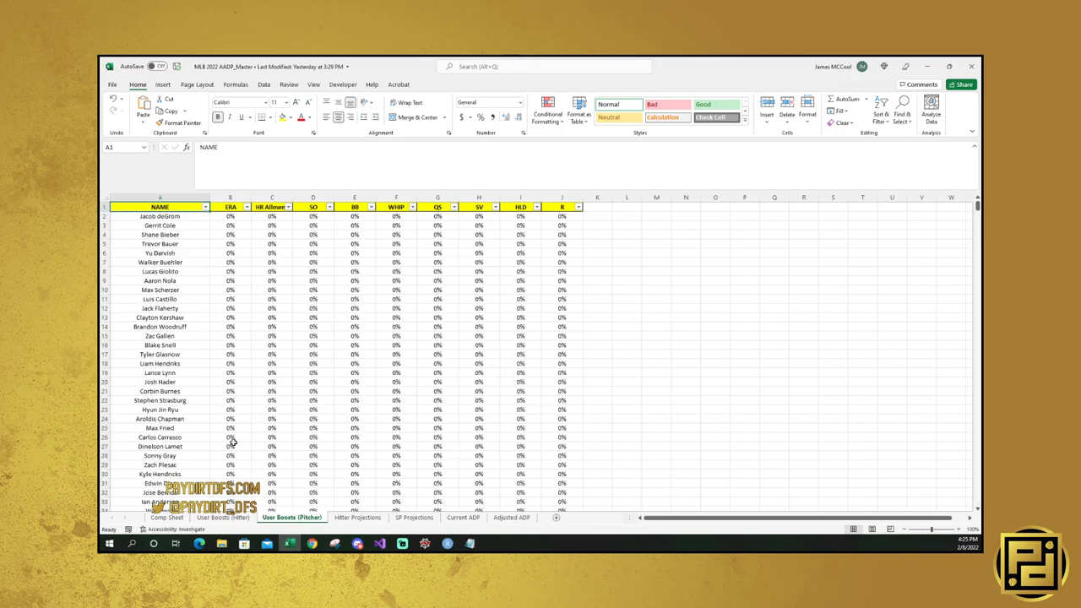
click(166, 517)
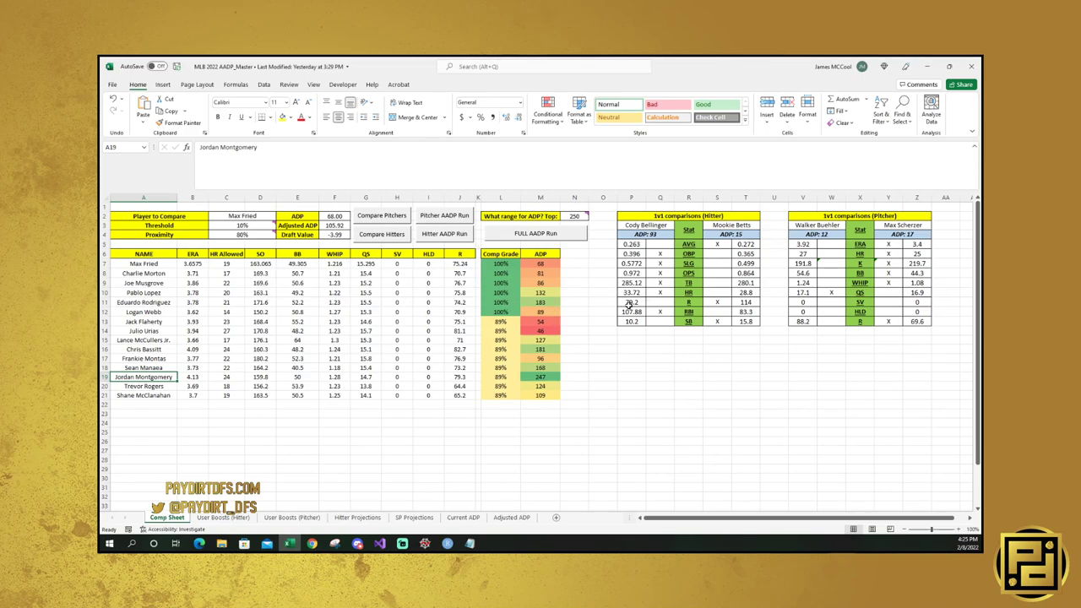
Examine the 1v1 hitter comparison of Cody Bellinger and Mookie Betts, including both players' ADP.
drag(700, 217, 718, 320)
click(688, 218)
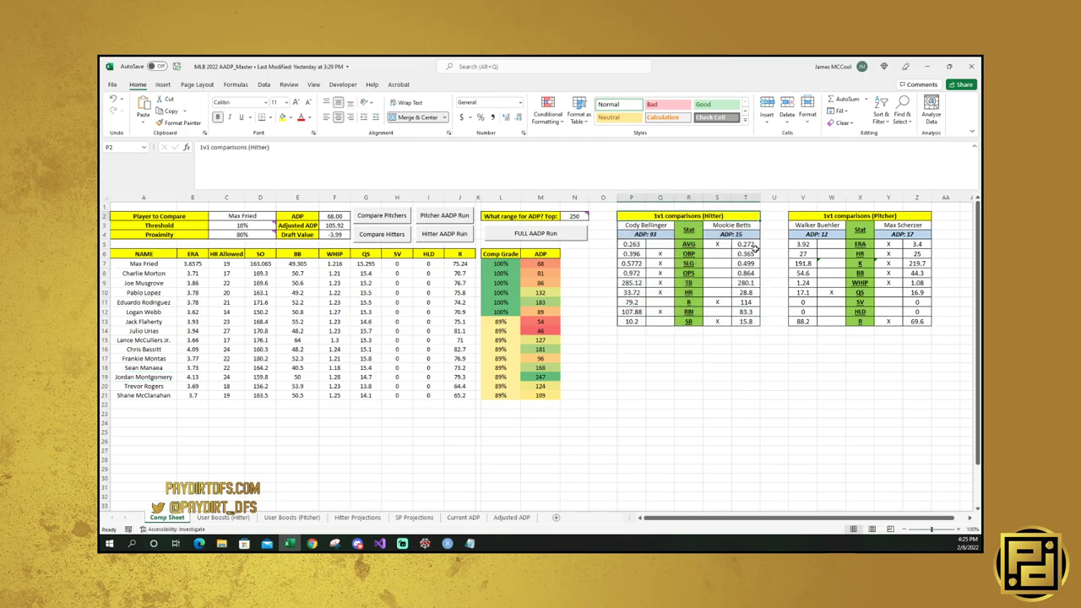
click(655, 234)
click(726, 234)
click(663, 226)
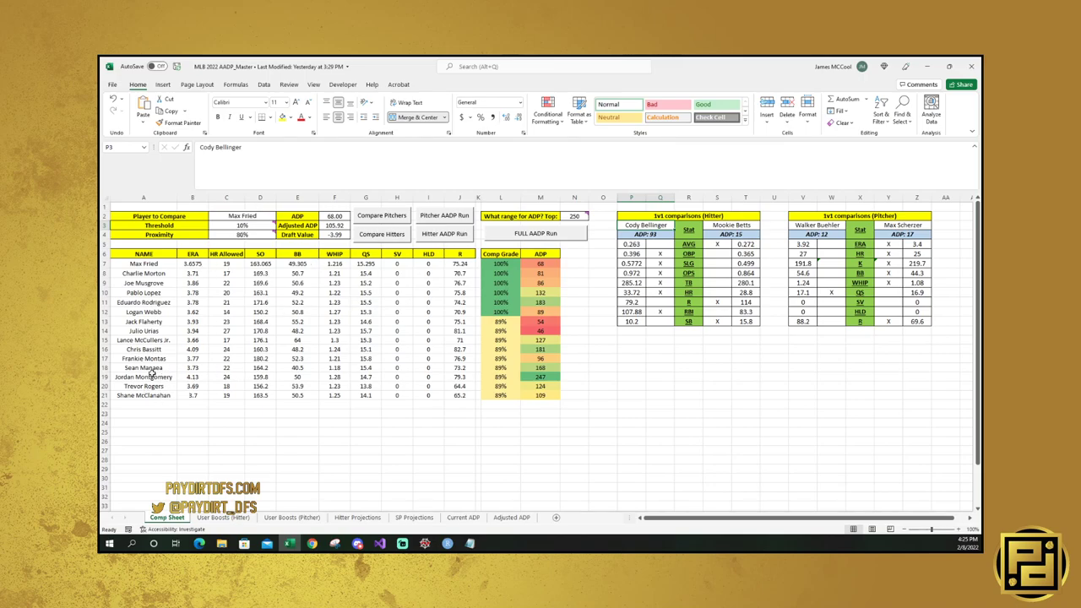
Compare Max Fried with Jordan Montgomery in the 1v1 pitcher comparison.
click(815, 228)
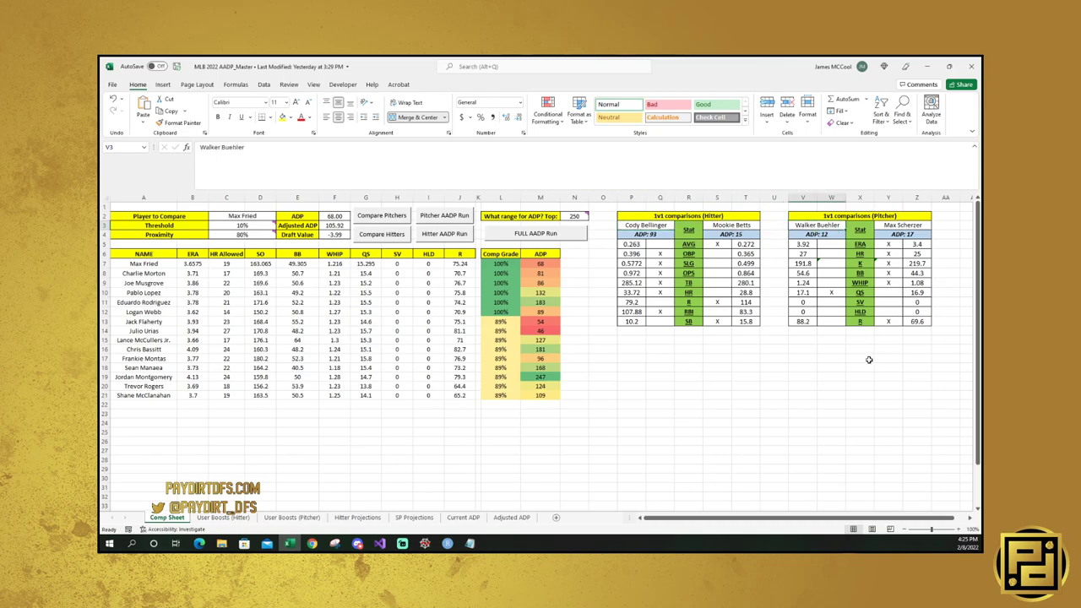
text(Max)
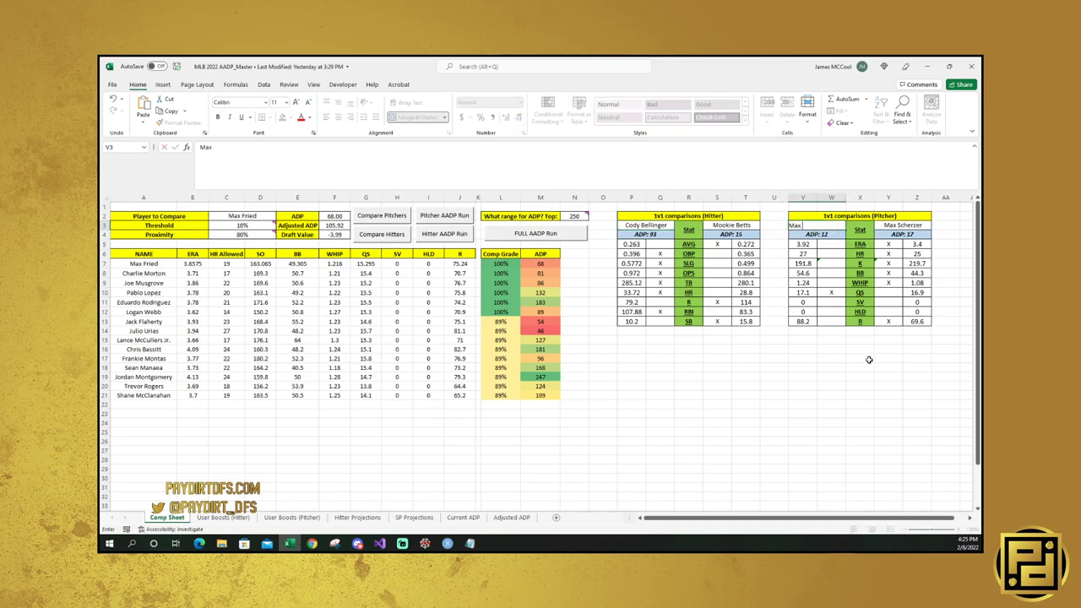
text( Fried)
key(Tab)
text(Jordan Montgomery)
key(Return)
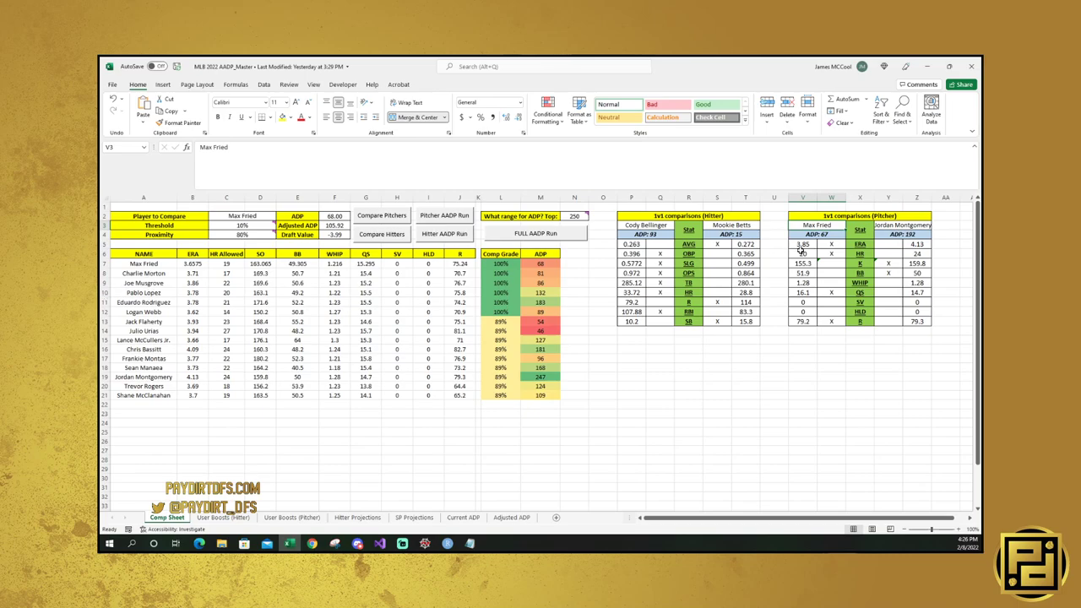
Change the 1v1 pitcher comparison to Charlie Morton against Joe Musgrove.
text(Charlie)
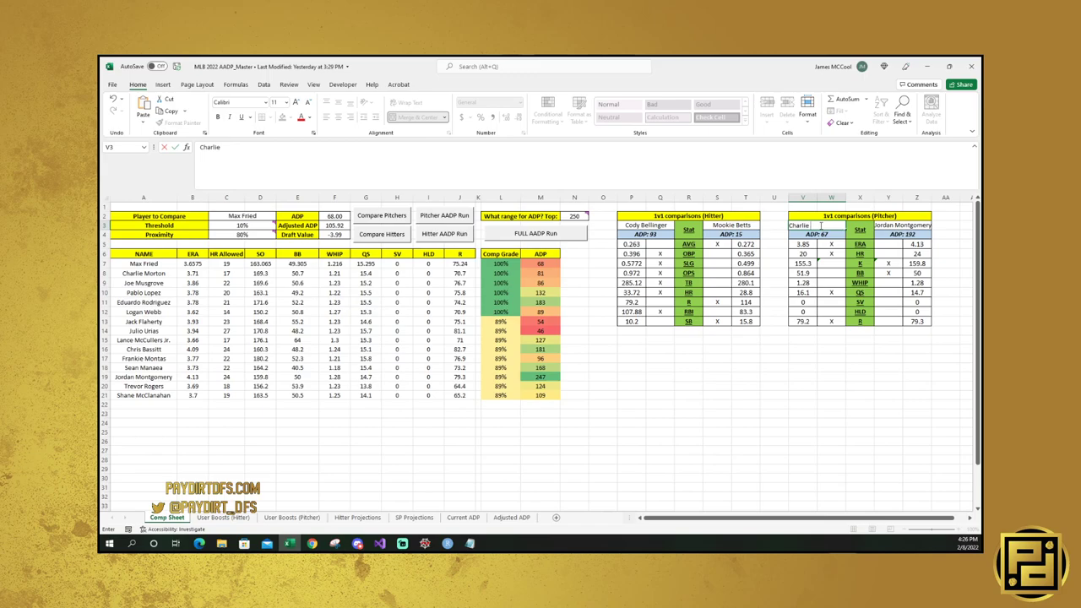
text( Morton)
key(Tab)
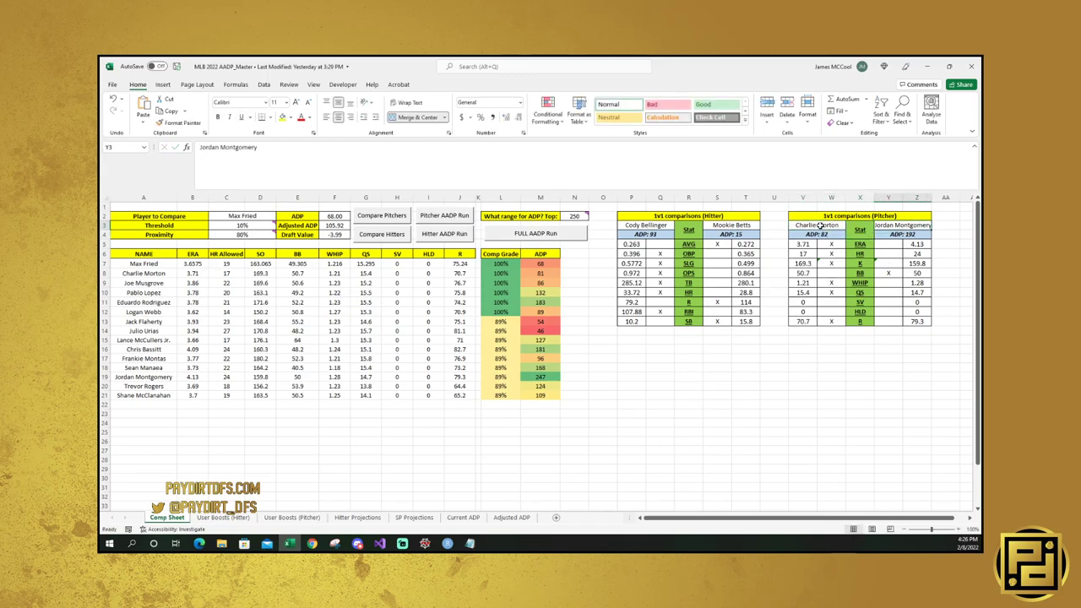
text(Joe Mu)
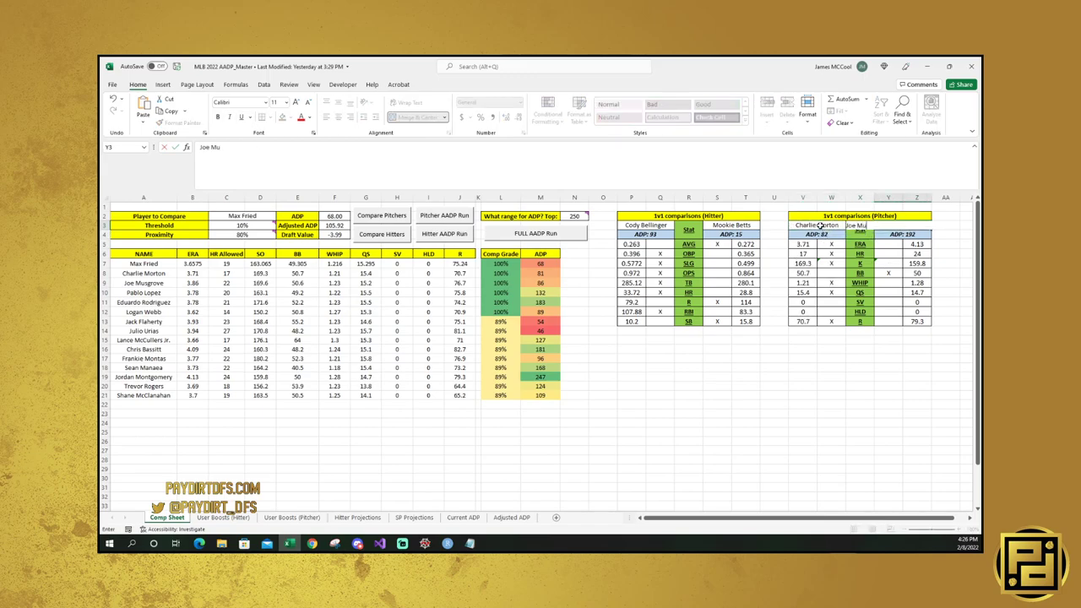
text(sgrove)
key(Return)
key(Left)
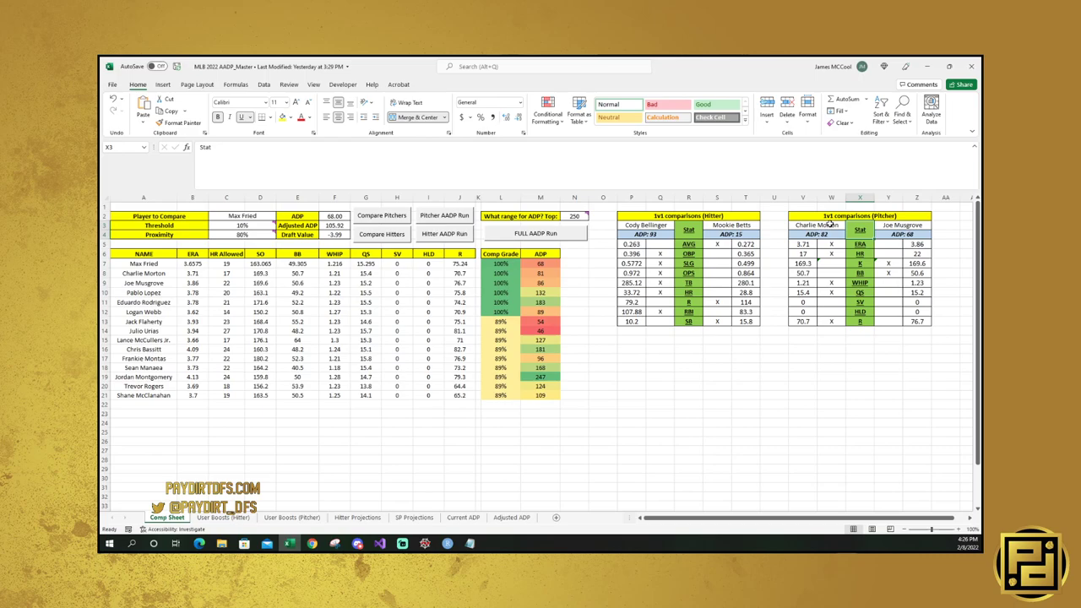
click(825, 225)
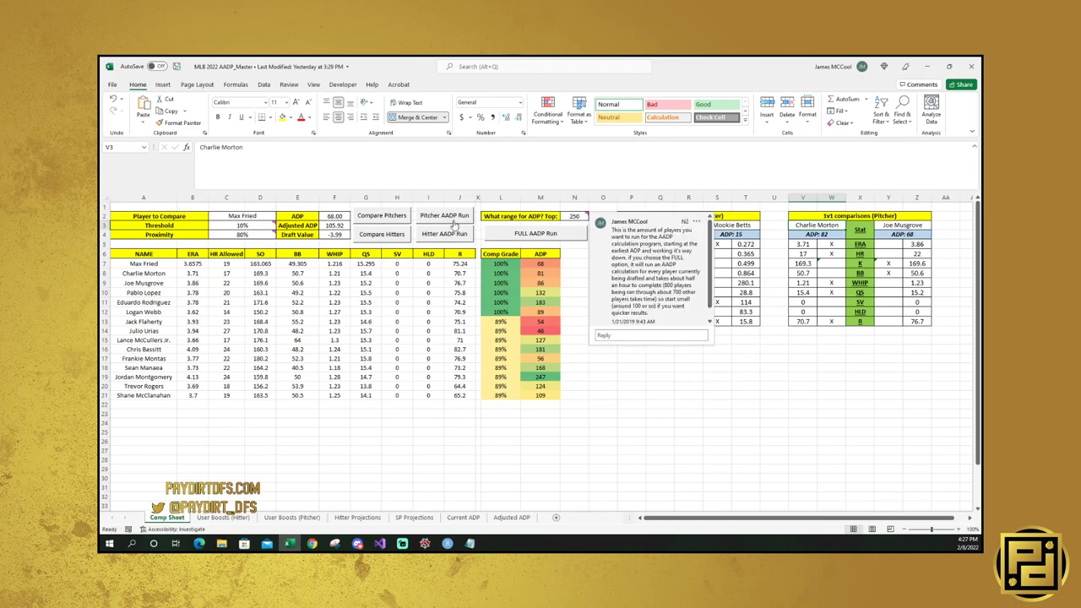
Set the ADP range to the top 100, run the pitcher AADP calculation and dismiss its completion message.
click(574, 216)
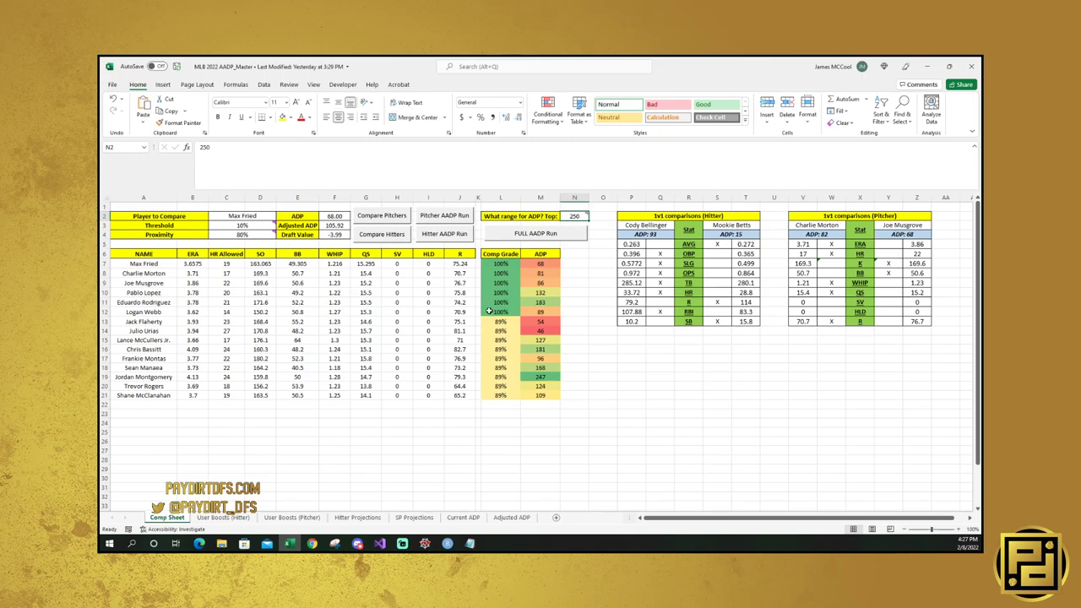
text(100)
key(Return)
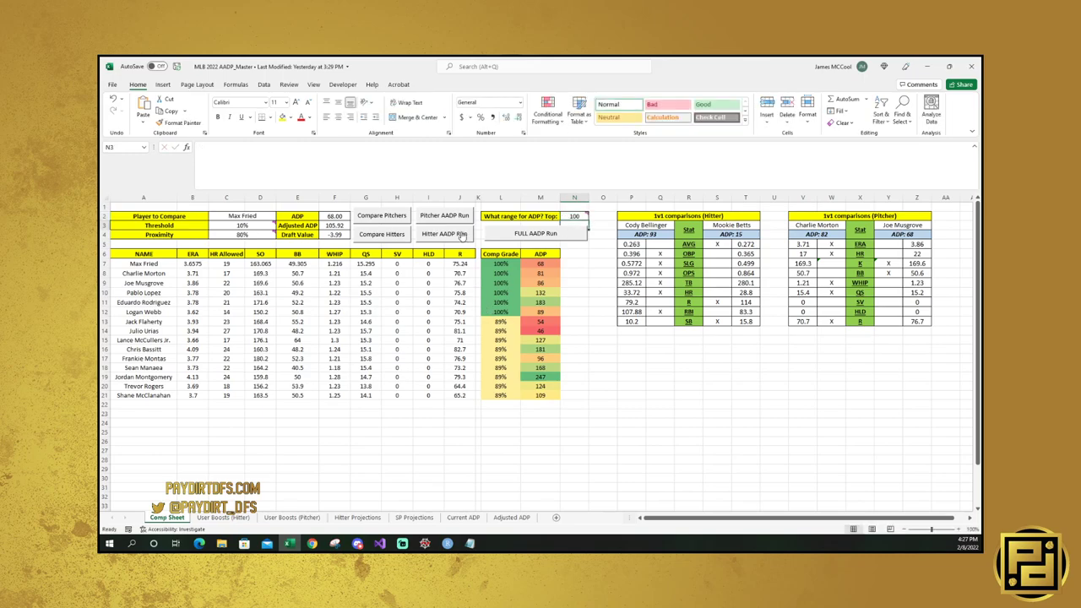
click(456, 217)
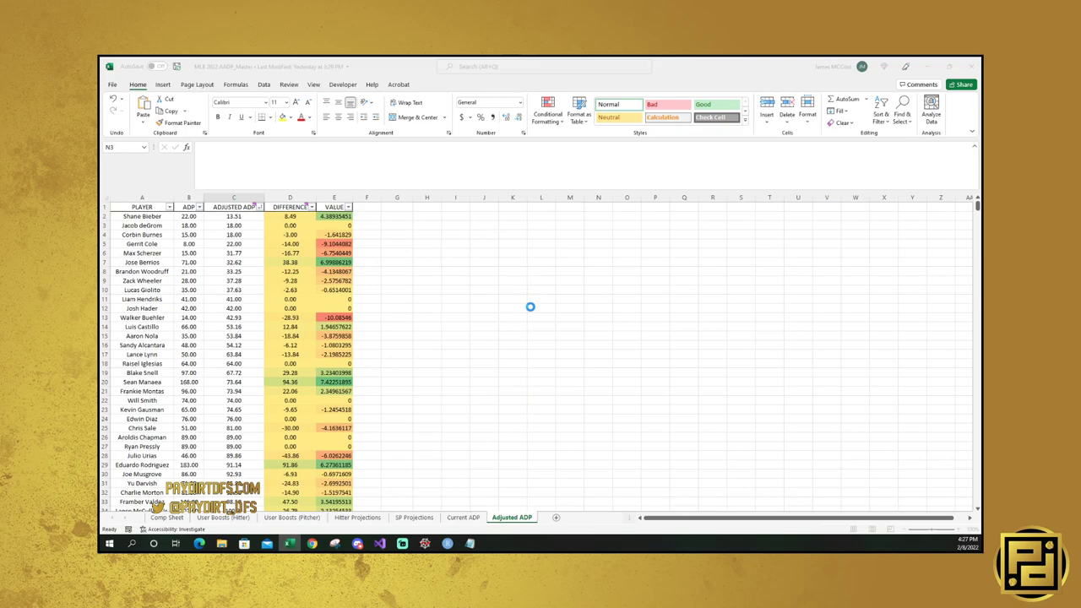
click(565, 328)
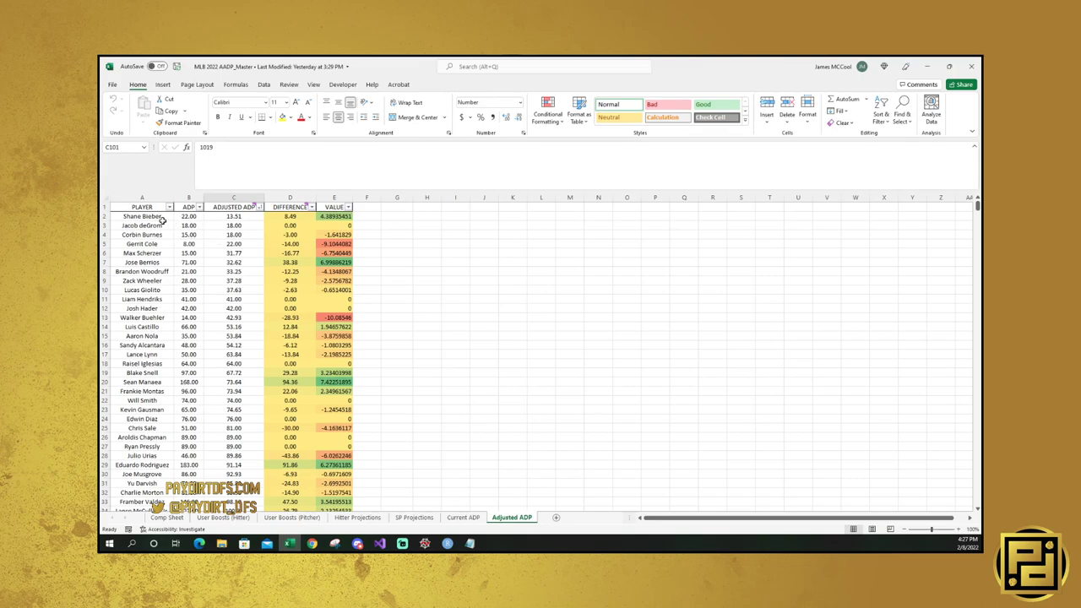
On the Adjusted ADP sheet, compare Gerrit Cole's ADP, Adjusted ADP and Value, and check Shane Bieber's Adjusted ADP.
click(191, 244)
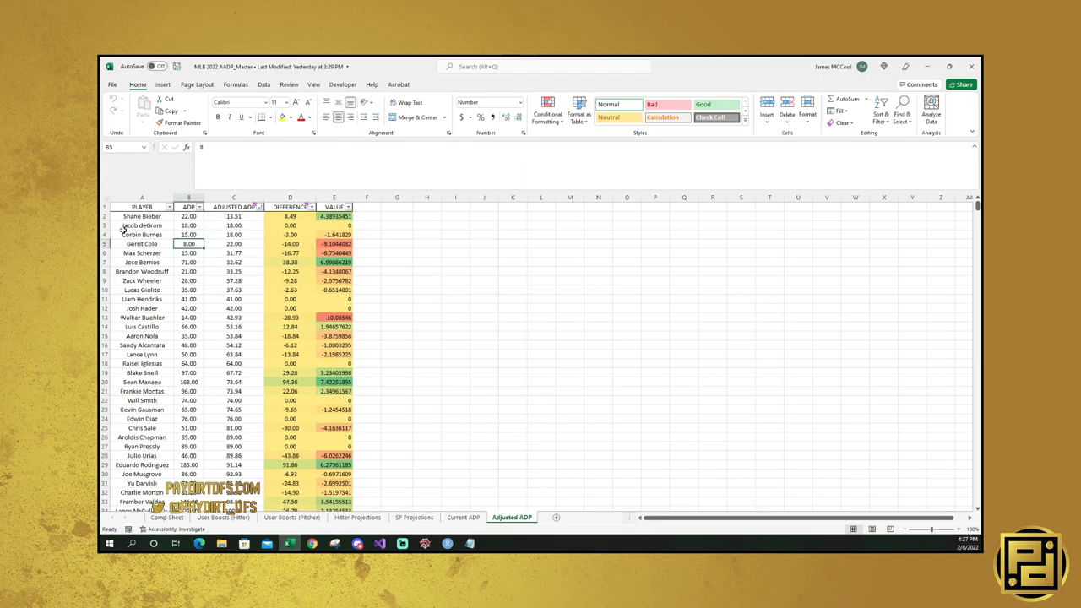
click(224, 217)
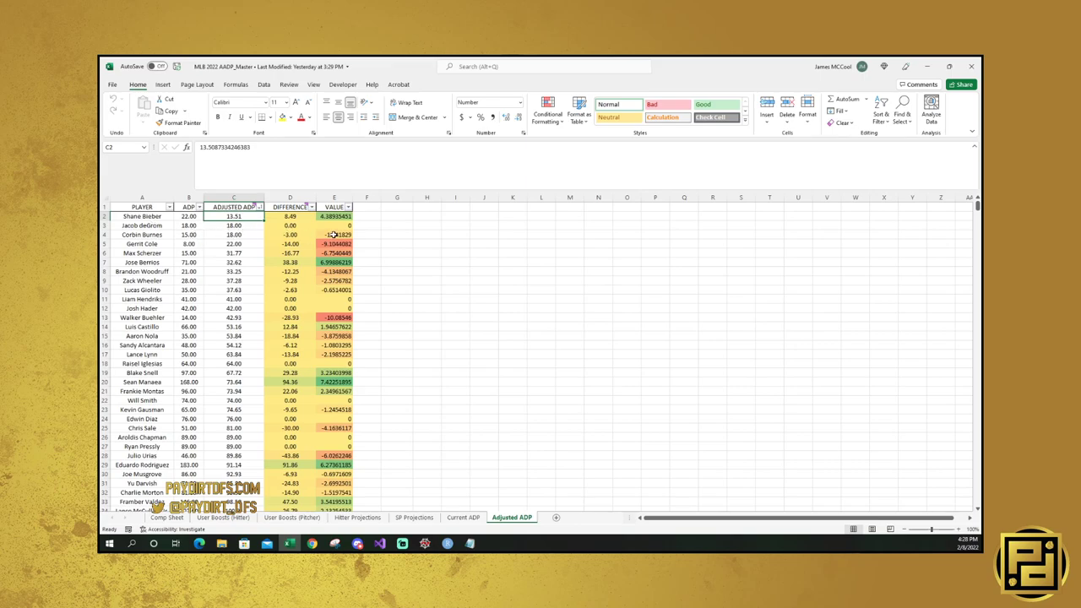
click(192, 246)
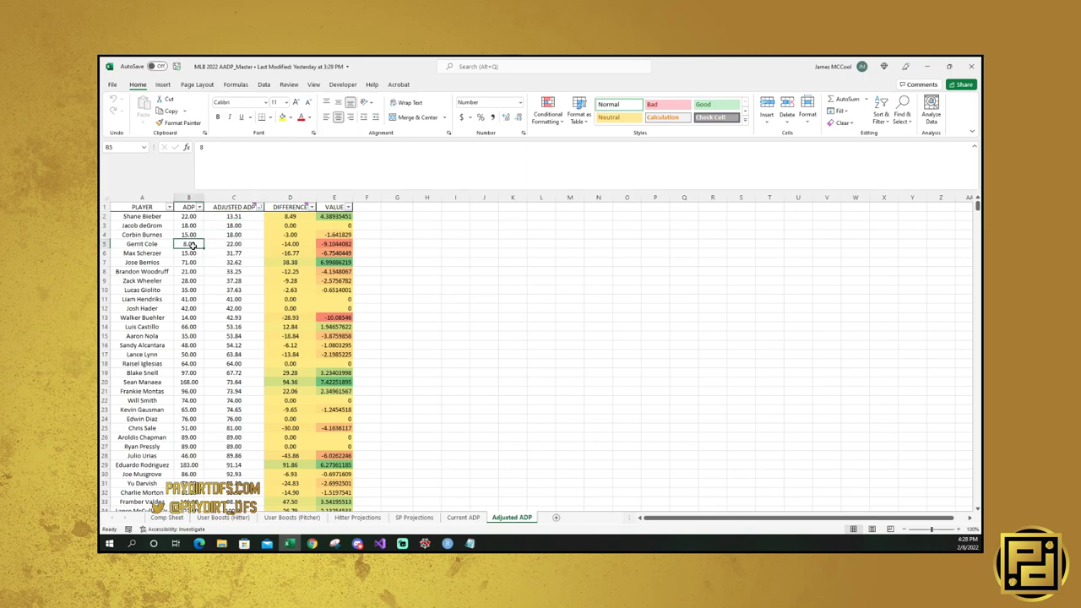
click(245, 245)
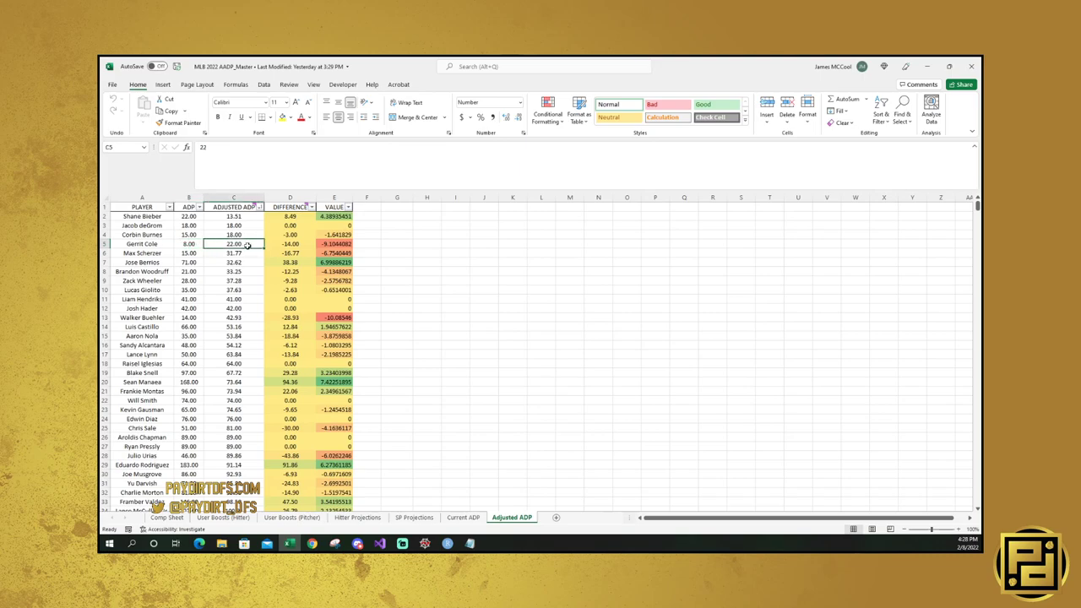
click(346, 246)
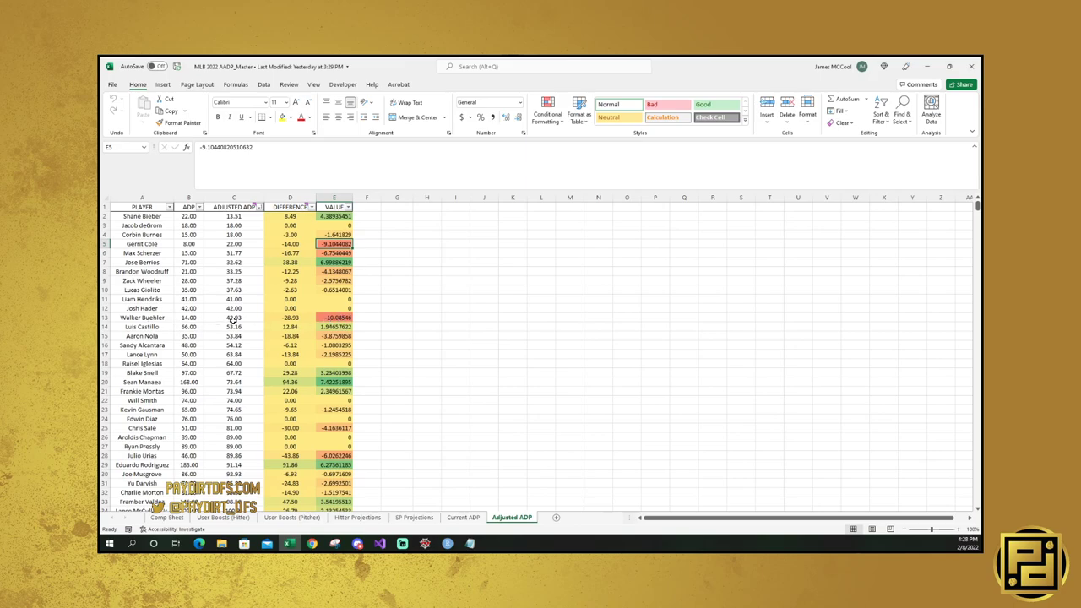
Check the ADP, Adjusted ADP and Value figures of Walker Buehler and Jose Berrios.
click(344, 318)
click(193, 316)
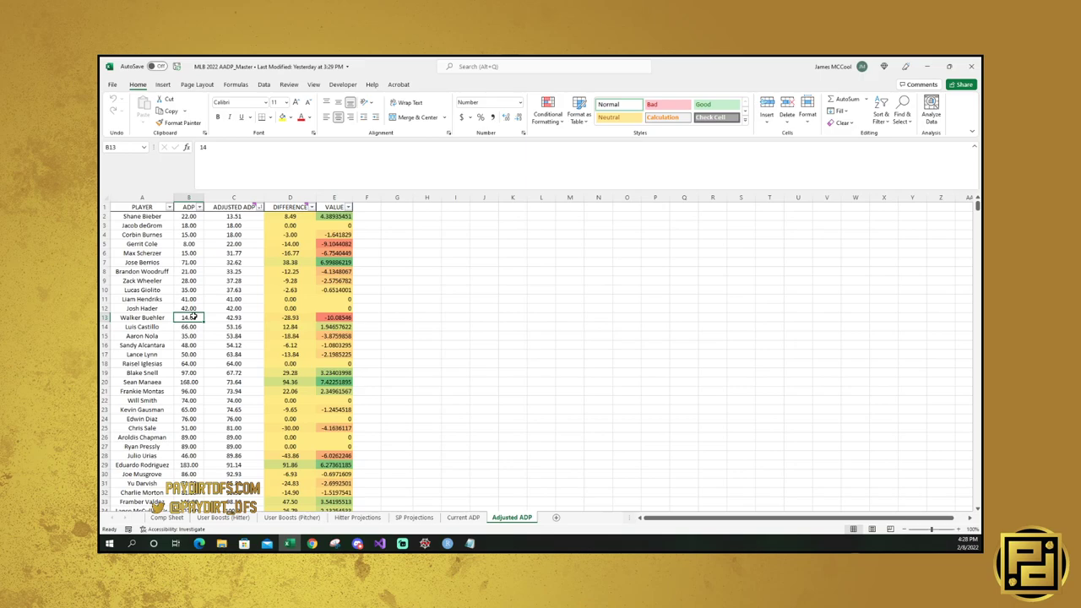
click(241, 318)
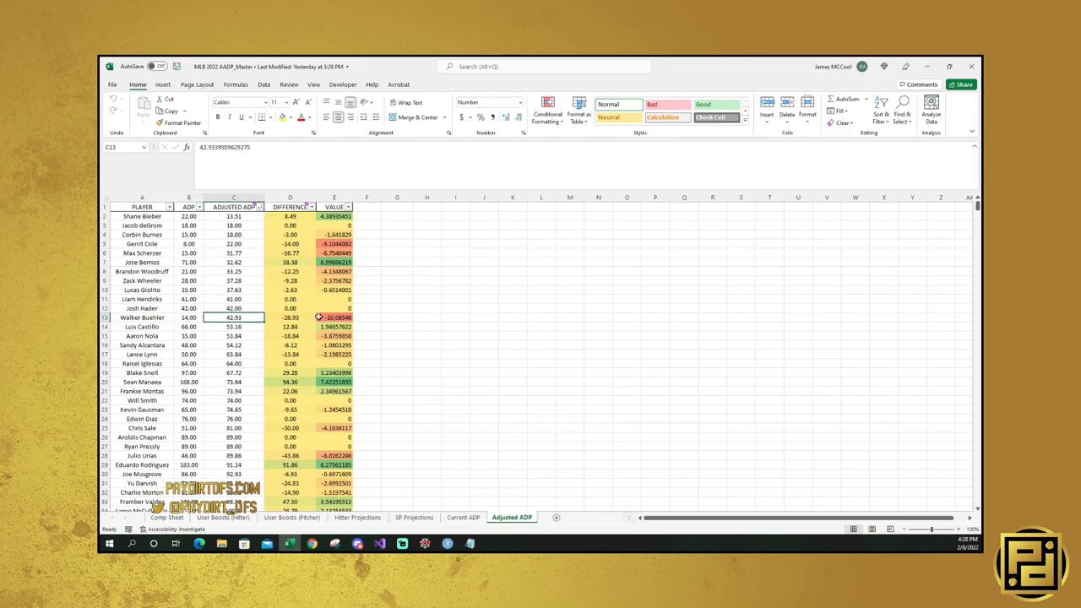
click(161, 262)
click(190, 263)
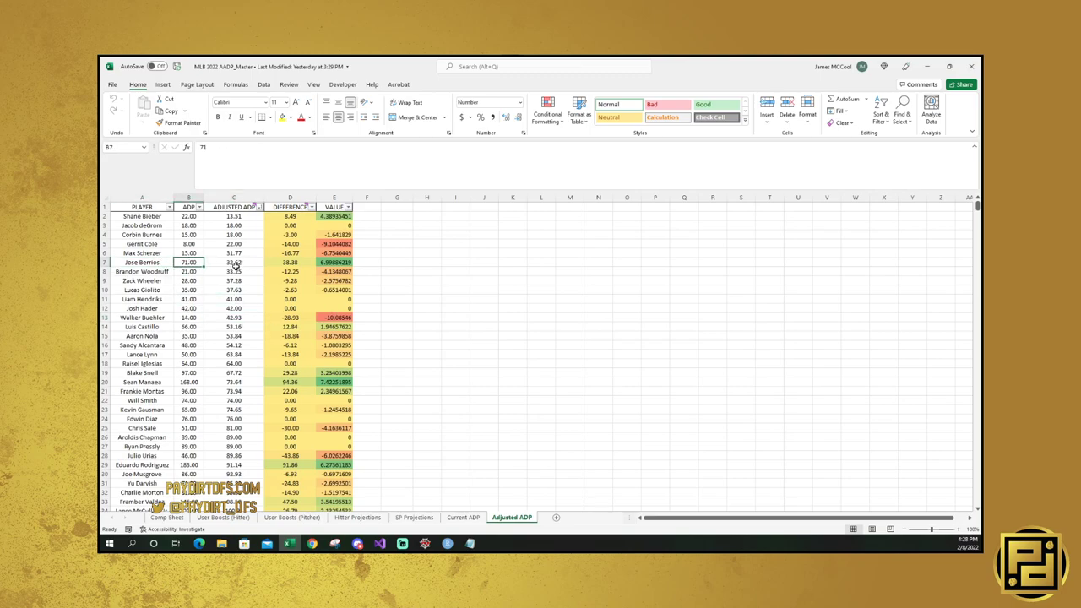
click(238, 263)
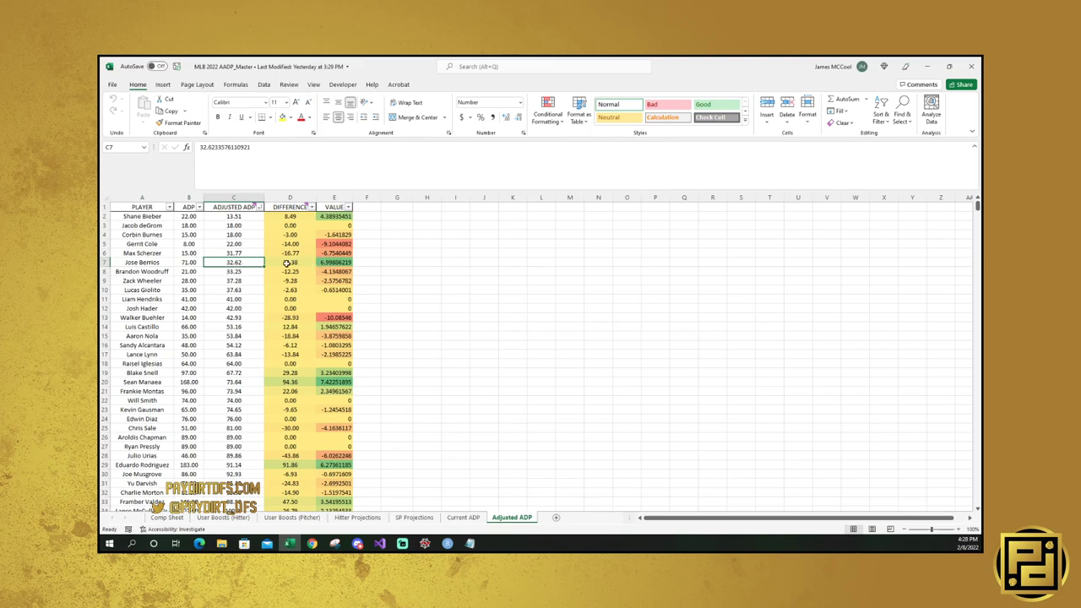
click(336, 263)
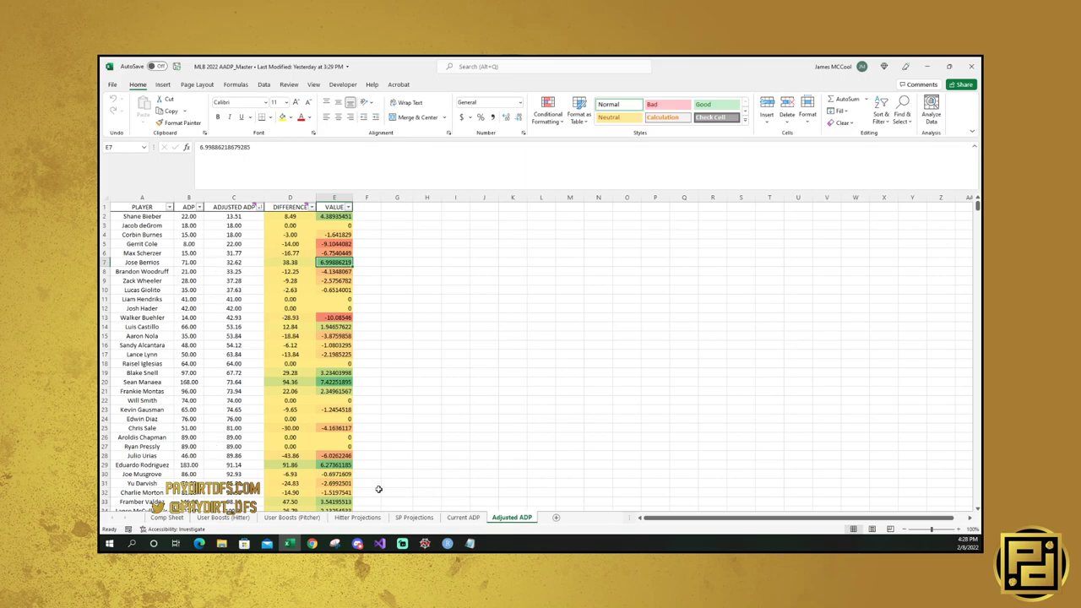
On the Comp Sheet, set the ADP range to the top 250, run the full AADP calculation and dismiss its completion message.
click(172, 517)
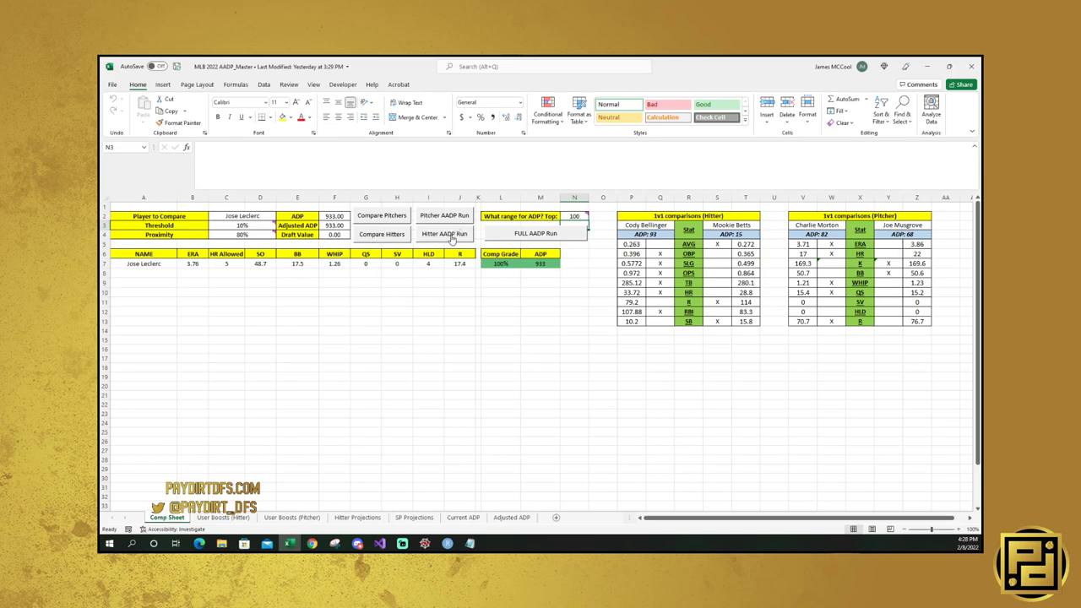
mouse_move(575, 216)
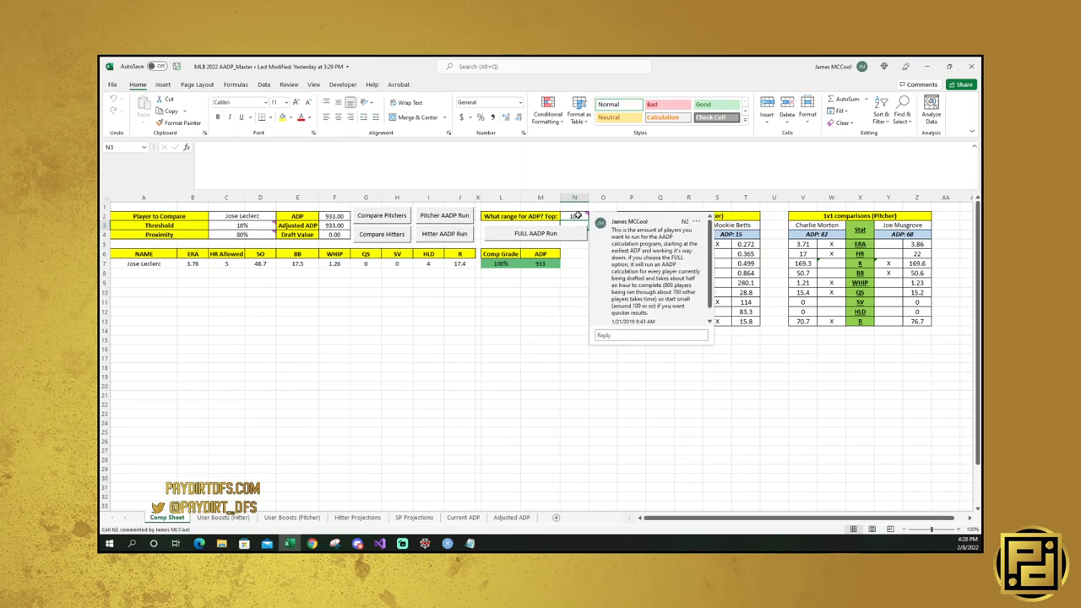
click(570, 220)
text(250)
key(Return)
click(547, 237)
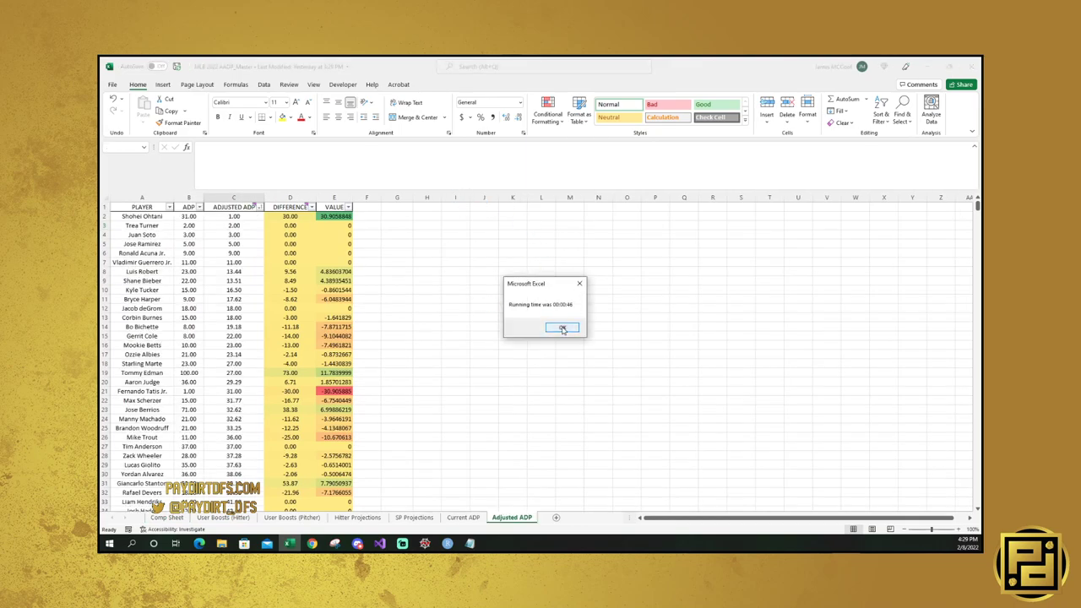
click(562, 327)
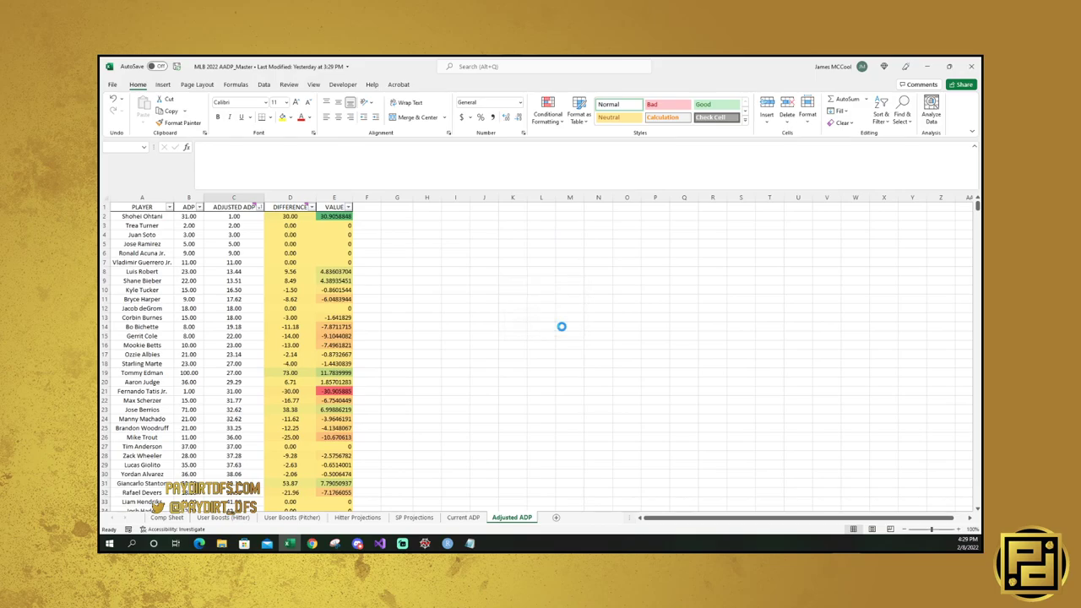
Skim the Adjusted ADP player list, return to its start and check the first listed Shohei Ohtani's Adjusted ADP.
scroll(179, 306, down, 20)
scroll(179, 307, down, 20)
click(160, 326)
key(ctrl+Home)
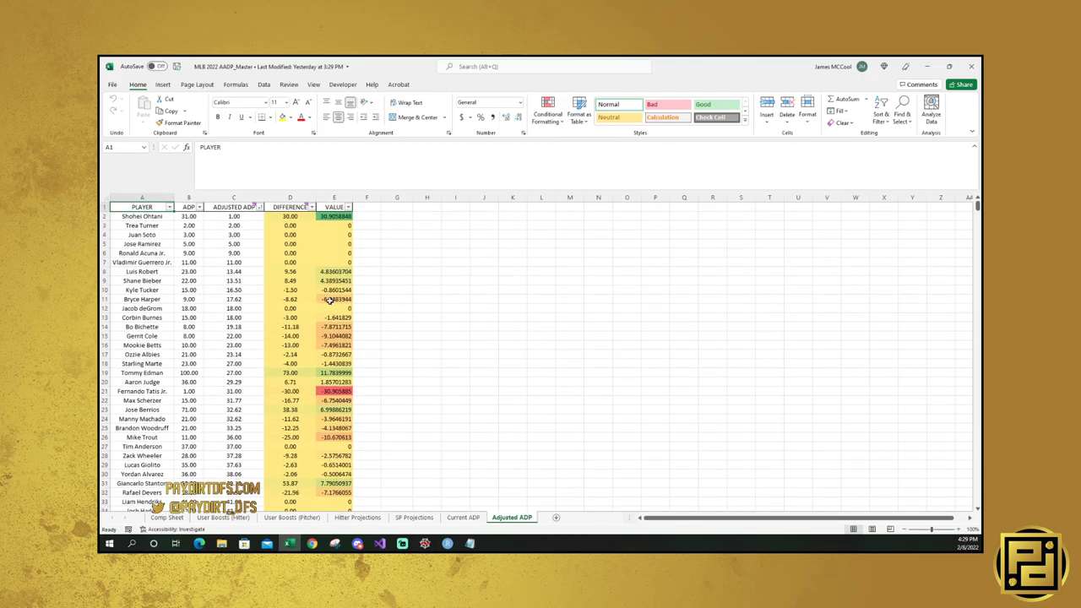
click(248, 217)
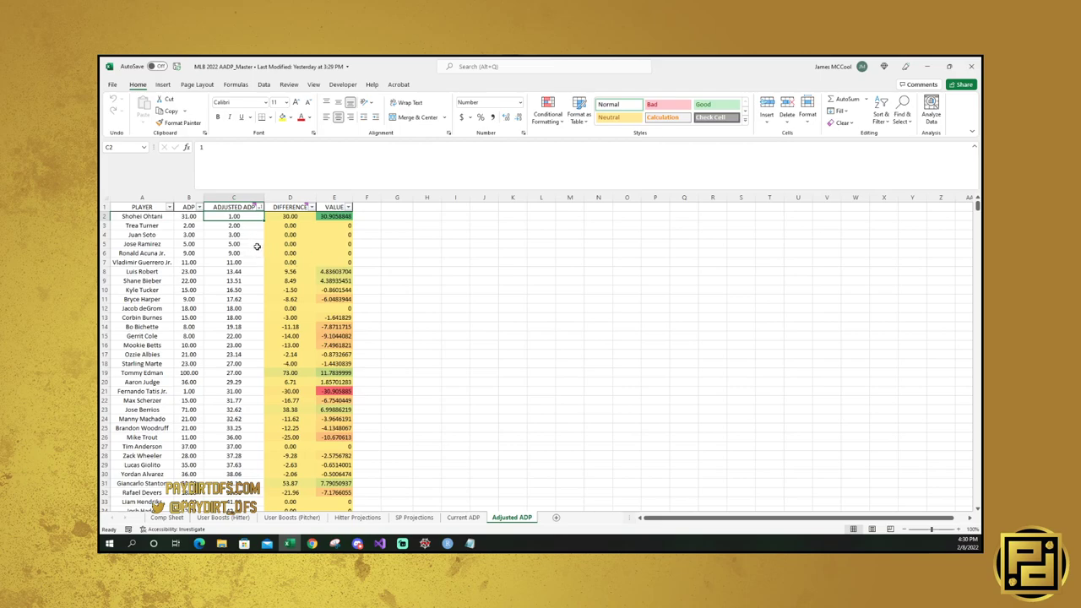
Check Fernando Tatis Jr.'s Value and ADP on the Adjusted ADP sheet.
scroll(257, 245, down, 1)
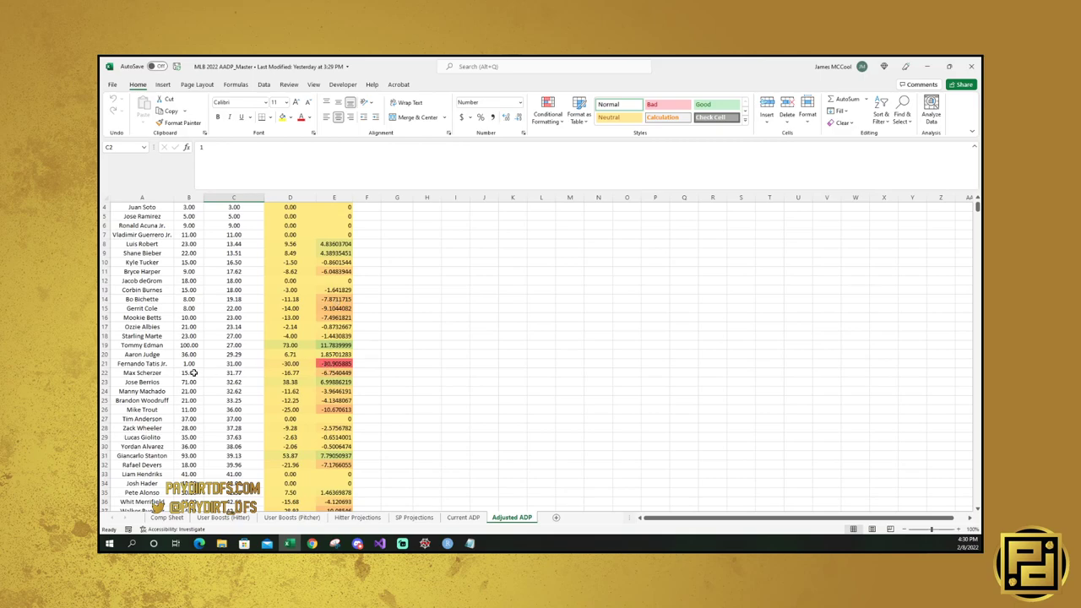
click(332, 363)
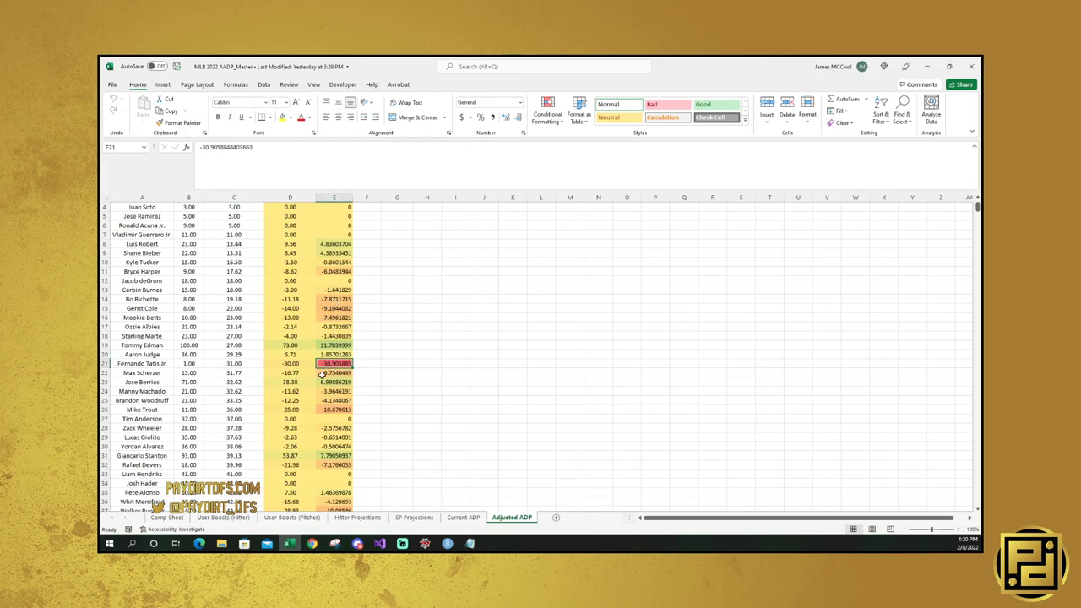
click(190, 366)
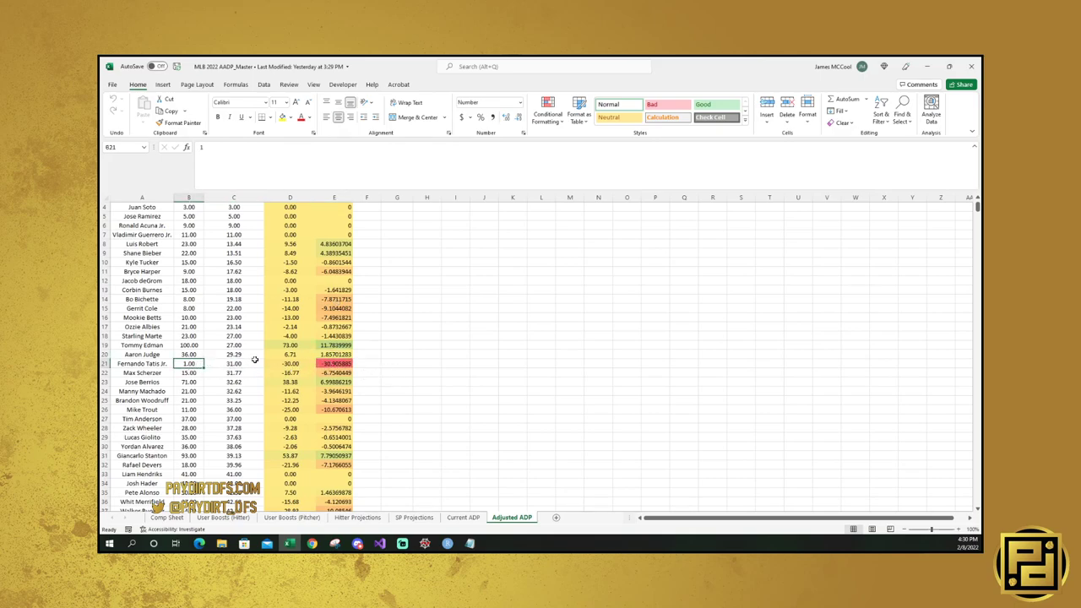
Check Jonathan India's Difference and the Value figures of Sean Manaea and Trevor Story.
scroll(254, 359, down, 7)
scroll(254, 360, down, 1)
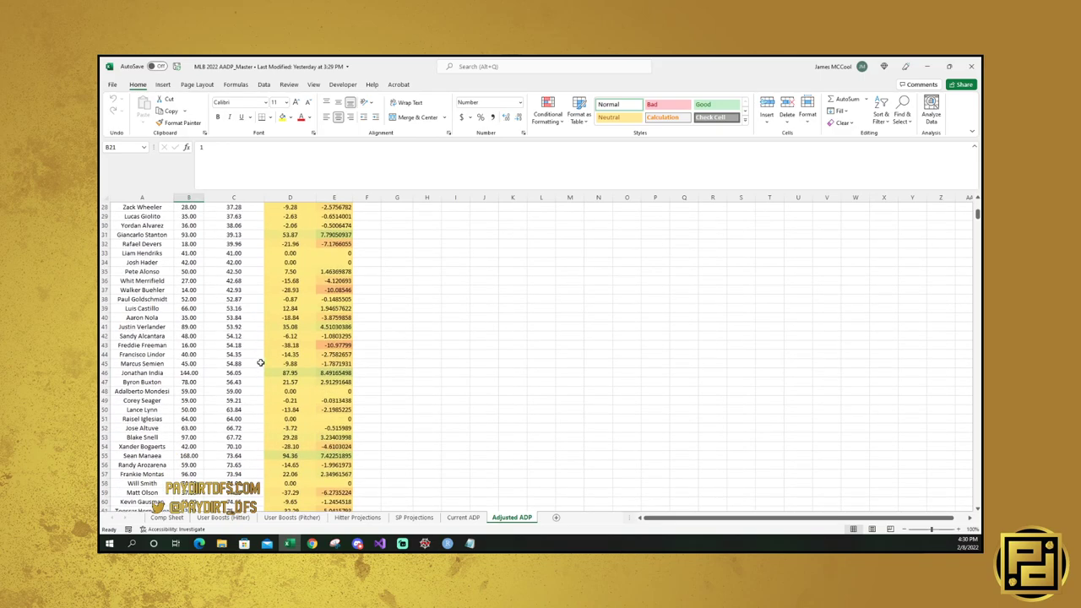
click(314, 372)
scroll(252, 369, down, 2)
click(335, 399)
scroll(245, 389, down, 6)
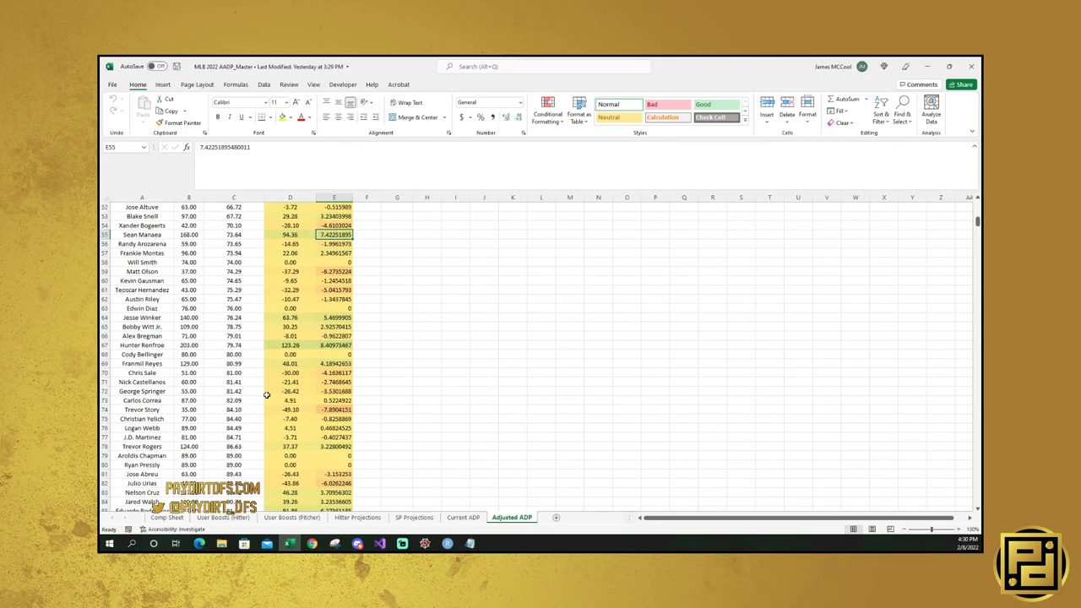
click(326, 410)
Find the second Shohei Ohtani entry further down the list, highlight its whole row and check Max Fried's entry.
scroll(223, 392, down, 7)
scroll(223, 393, down, 8)
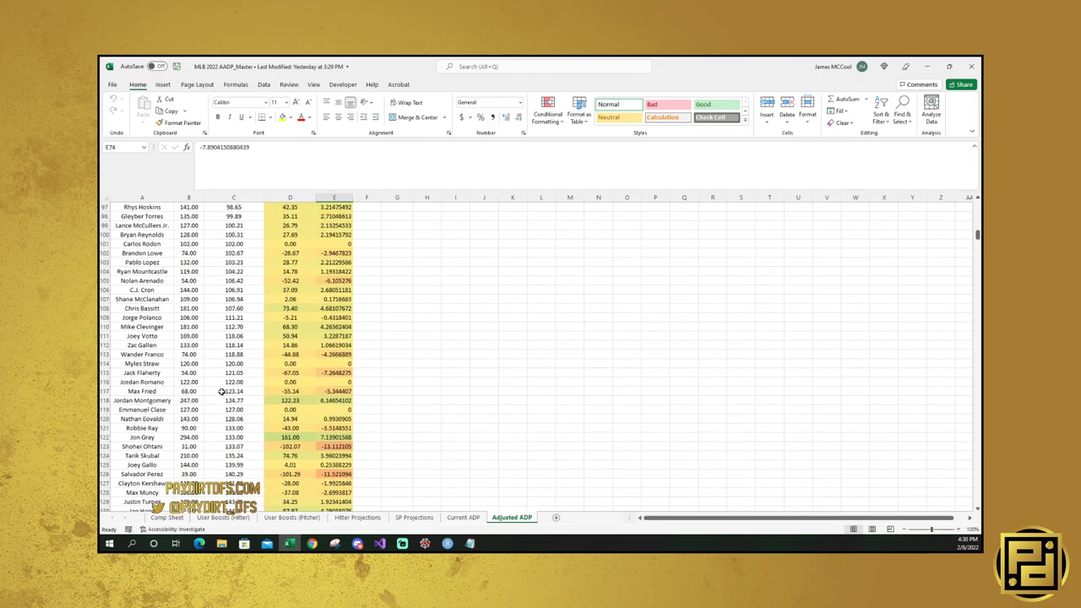
click(104, 446)
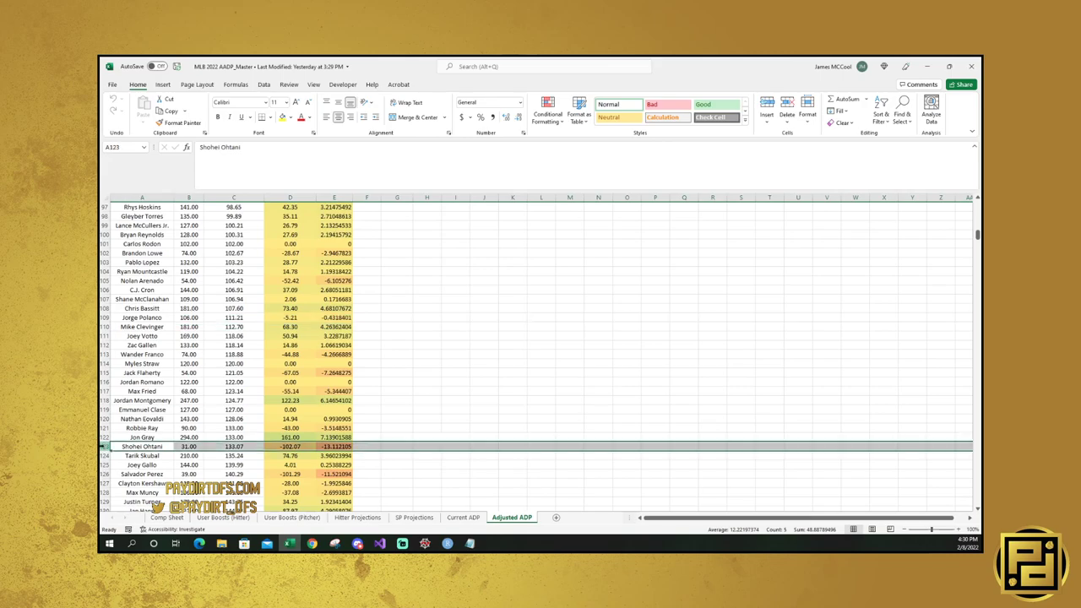
click(154, 391)
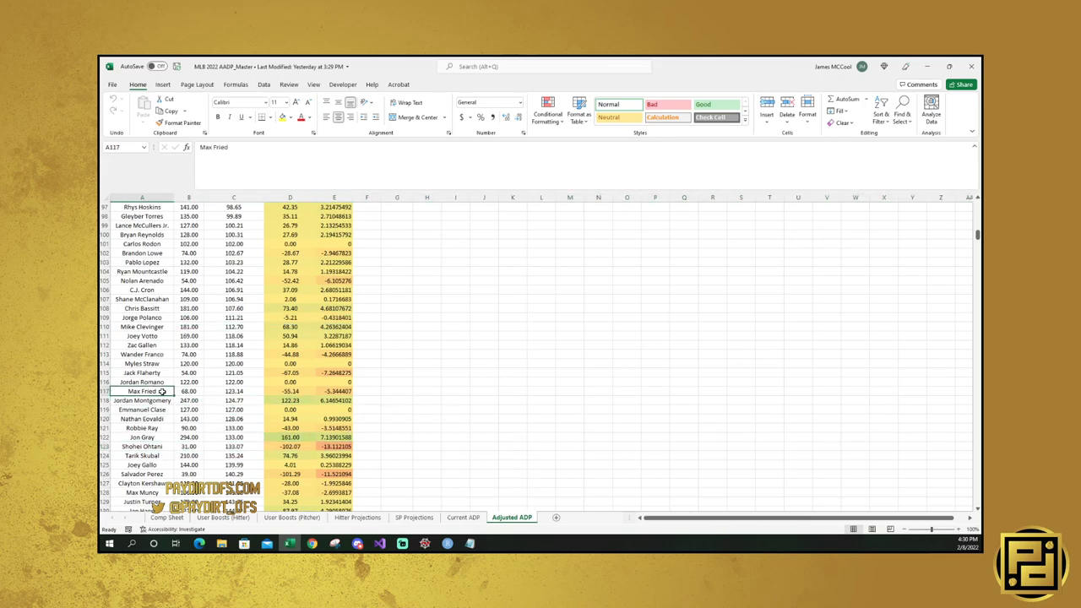
Find Freddie Freeman's row in the Adjusted ADP list and check his Value.
scroll(161, 391, up, 3)
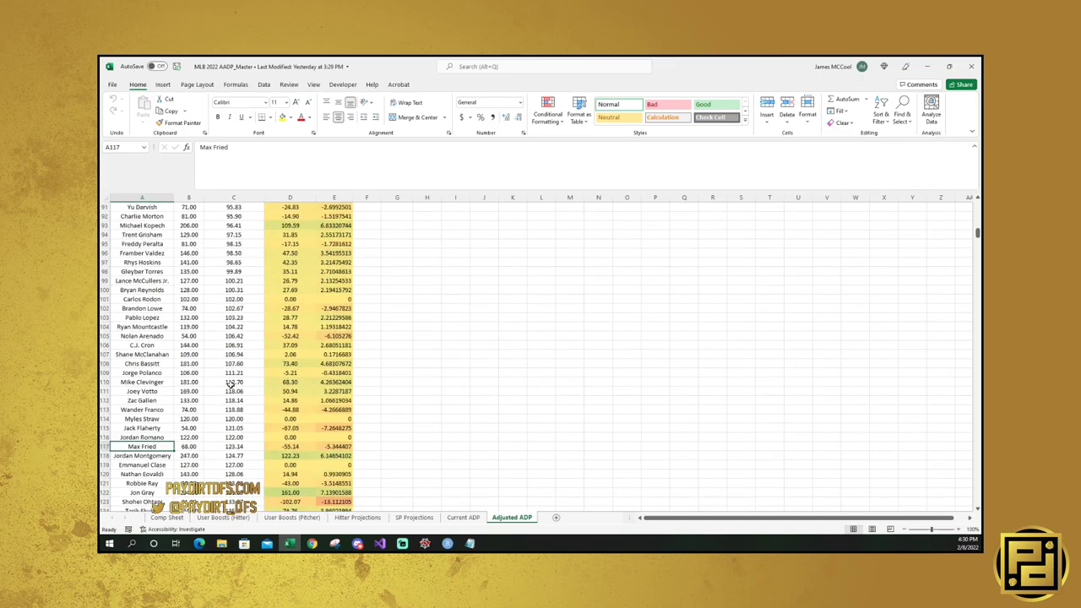
scroll(231, 382, up, 20)
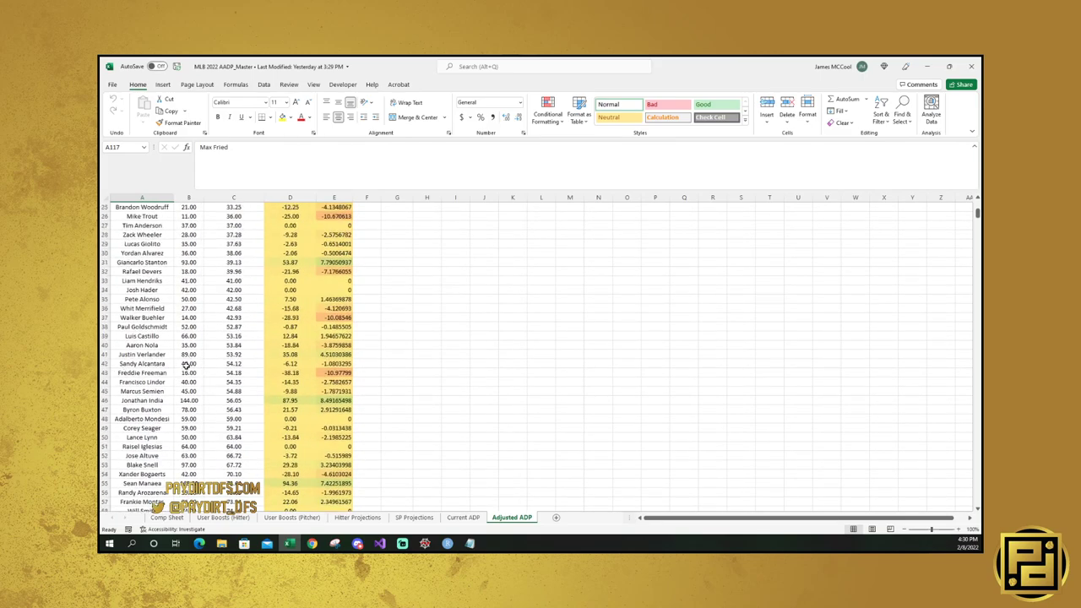
click(106, 372)
click(334, 373)
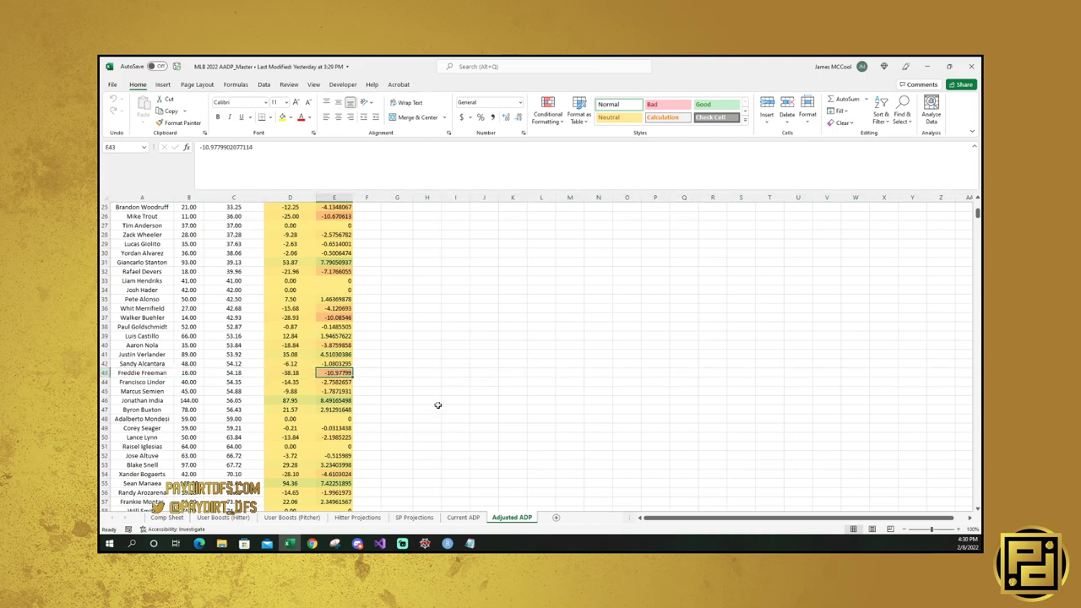
On the Comp Sheet, set the player to compare to Freddie Freeman and run the hitter comparison.
click(168, 517)
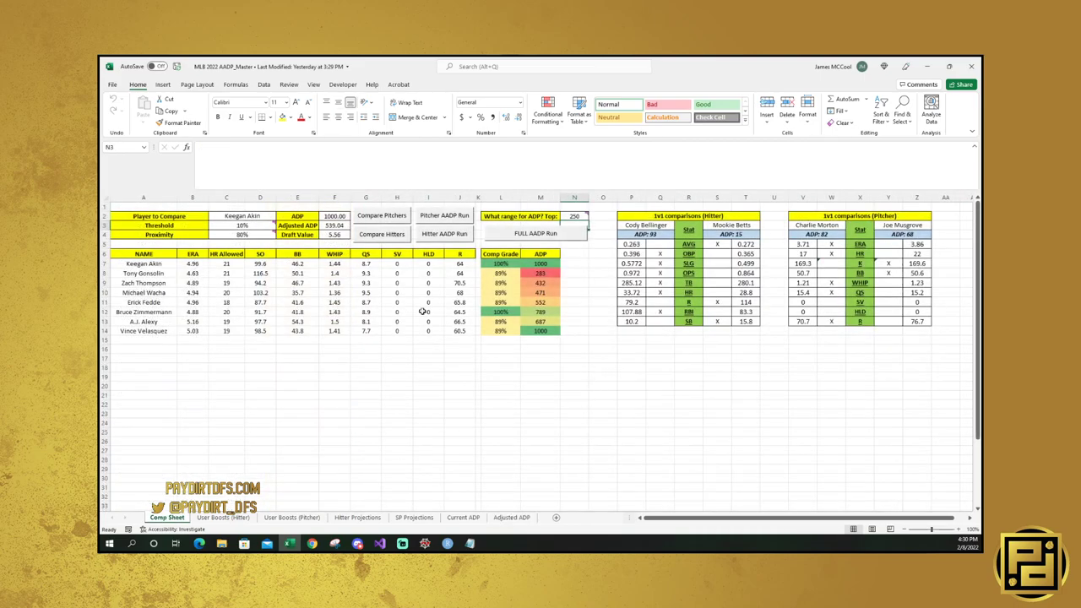
click(258, 217)
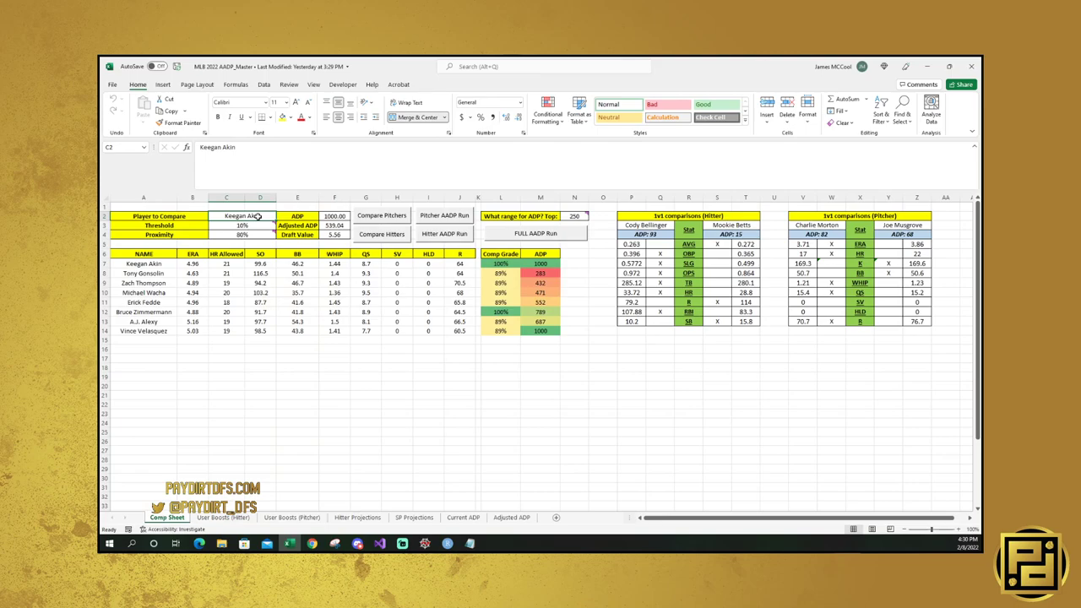
text(Freddie Freem)
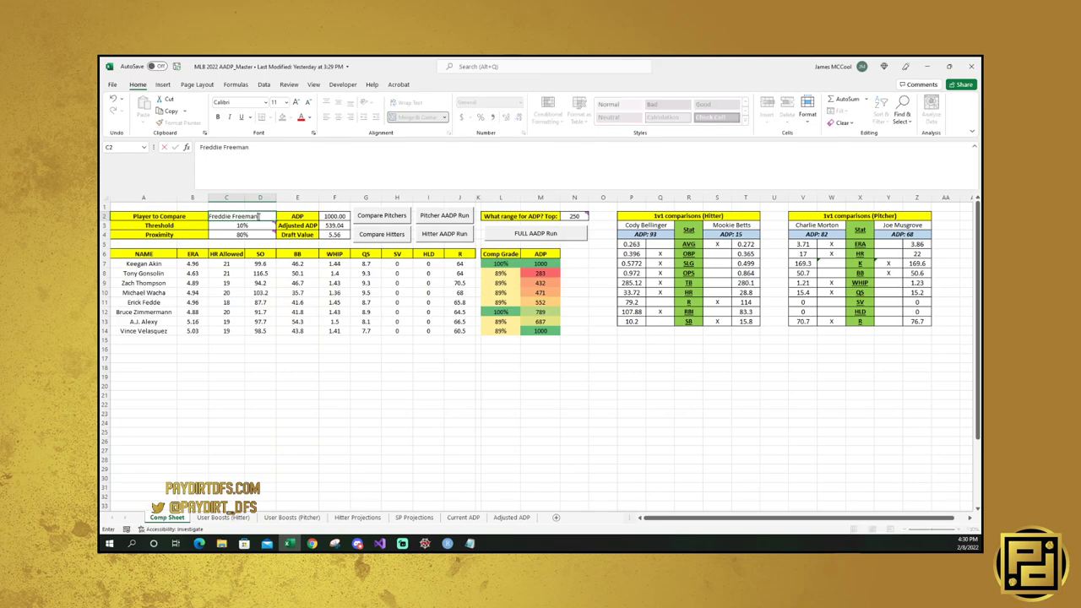
text(an)
key(Return)
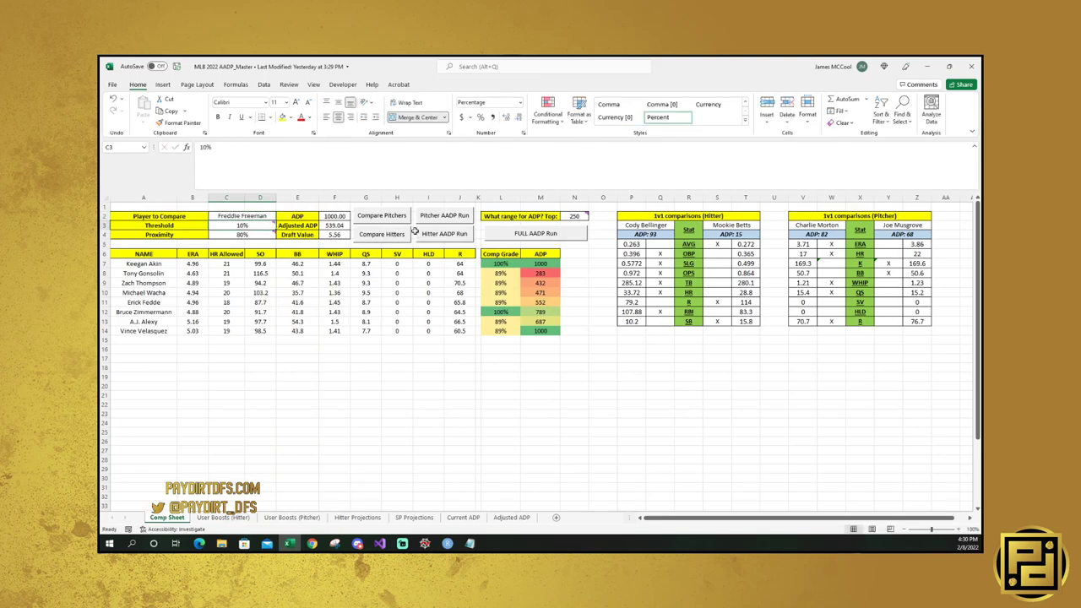
click(382, 234)
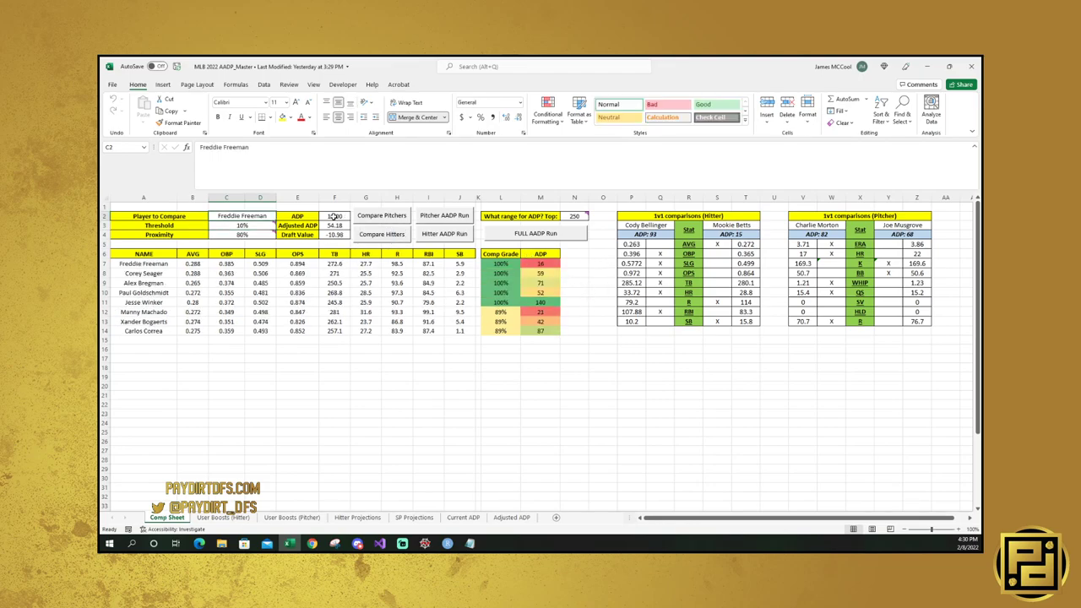
Check Freddie Freeman's Adjusted ADP and compare his ADP with those of Corey Seager and Paul Goldschmidt.
click(334, 226)
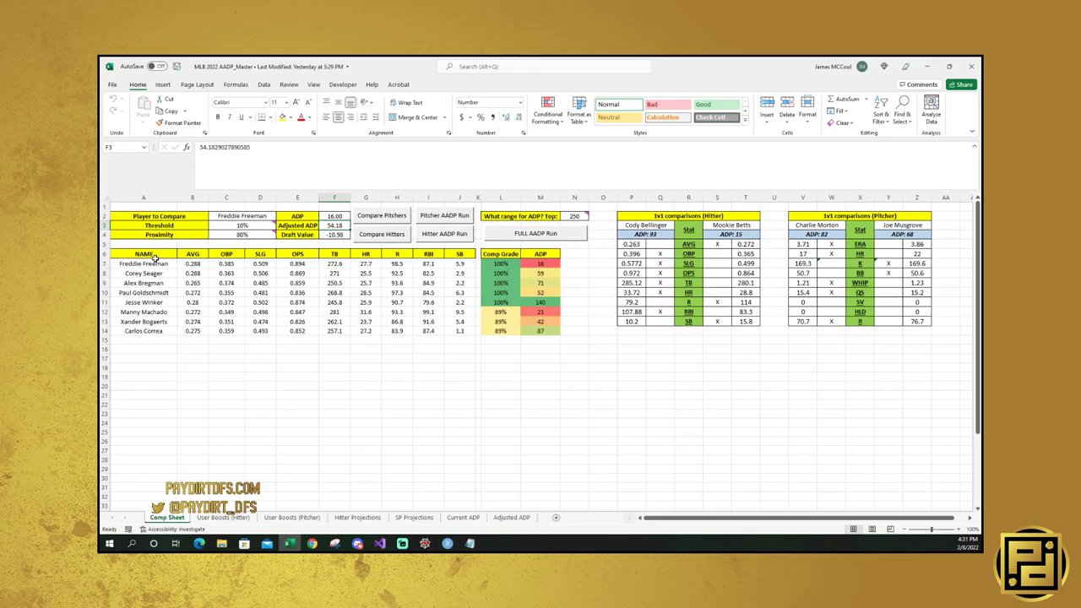
click(528, 277)
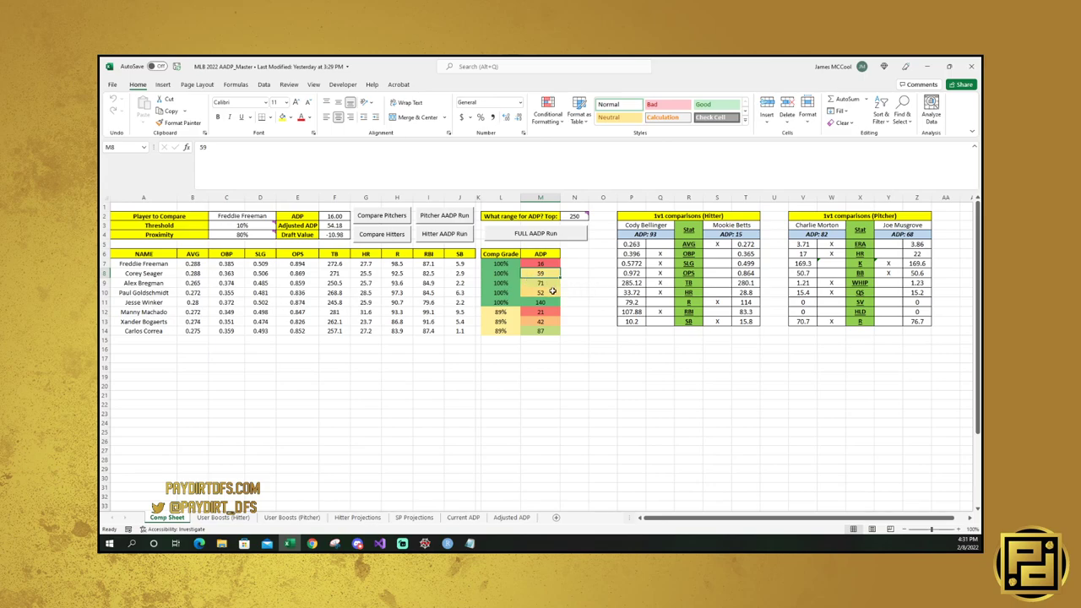
click(552, 292)
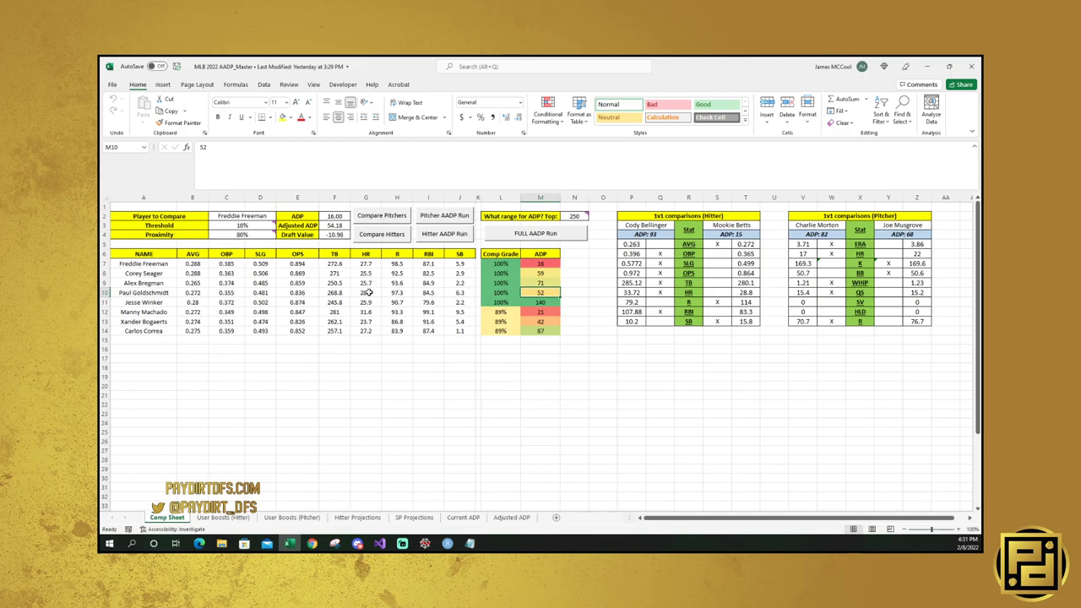
click(546, 263)
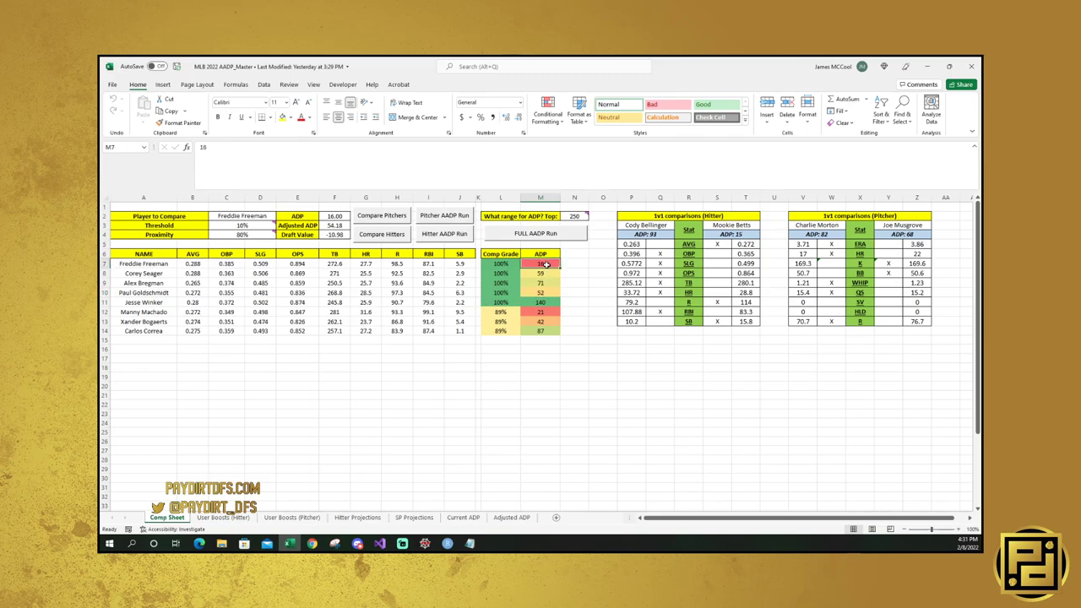
click(552, 292)
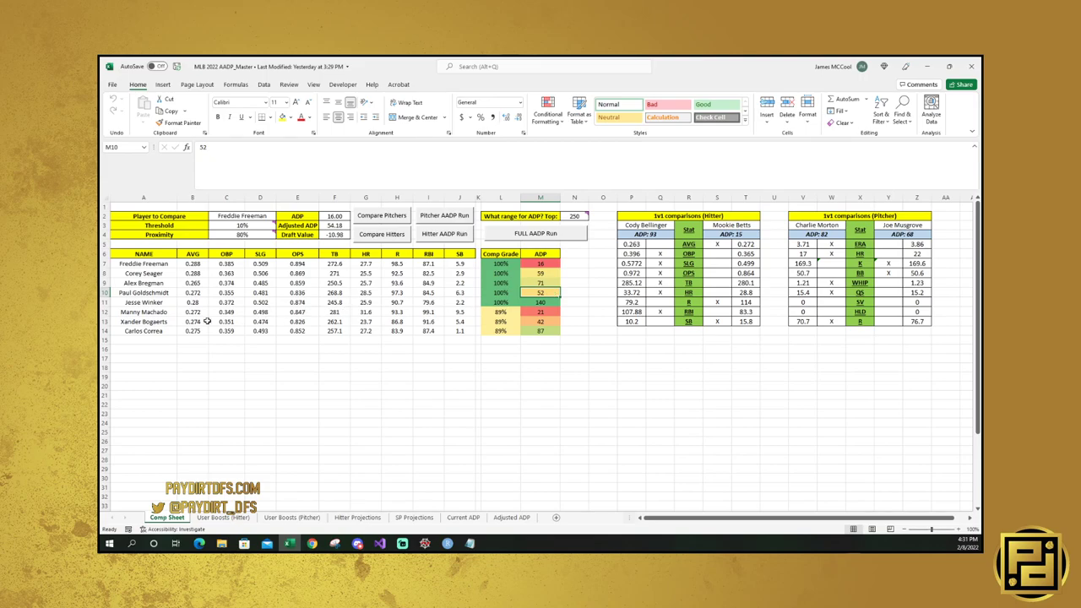
Check Jesse Winker's ADP, AVG, OBP, SLG, OPS, HR and R figures, along with Freddie Freeman's TB.
click(526, 303)
click(193, 304)
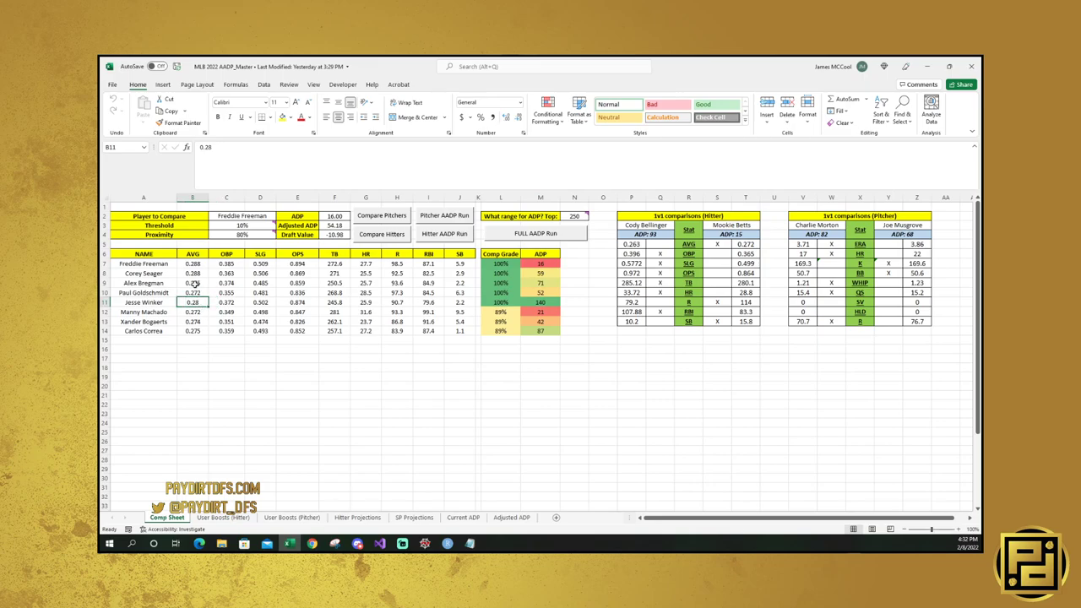
click(235, 303)
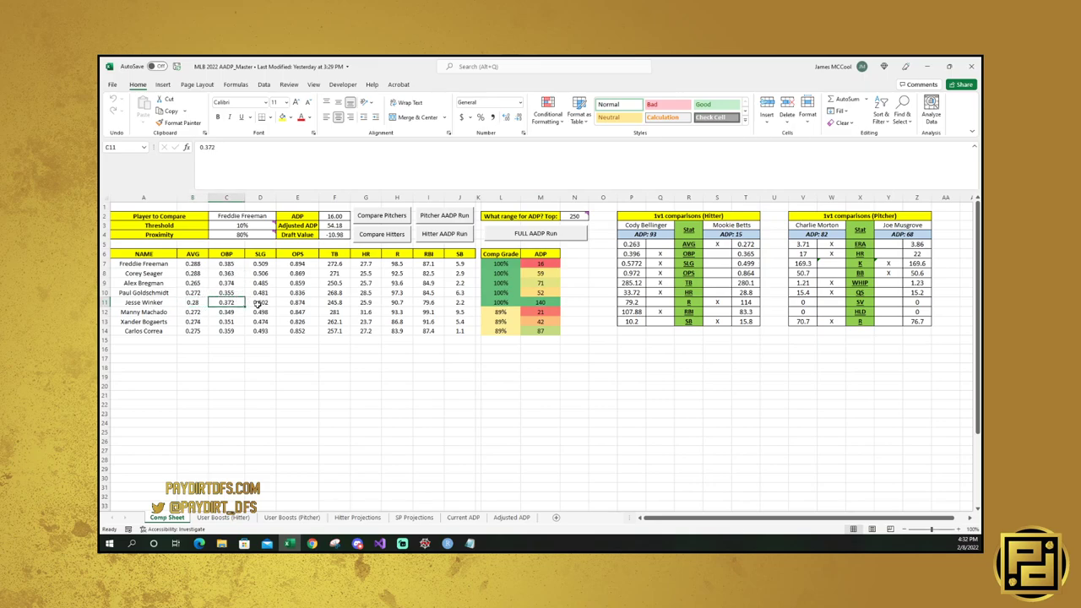
click(269, 303)
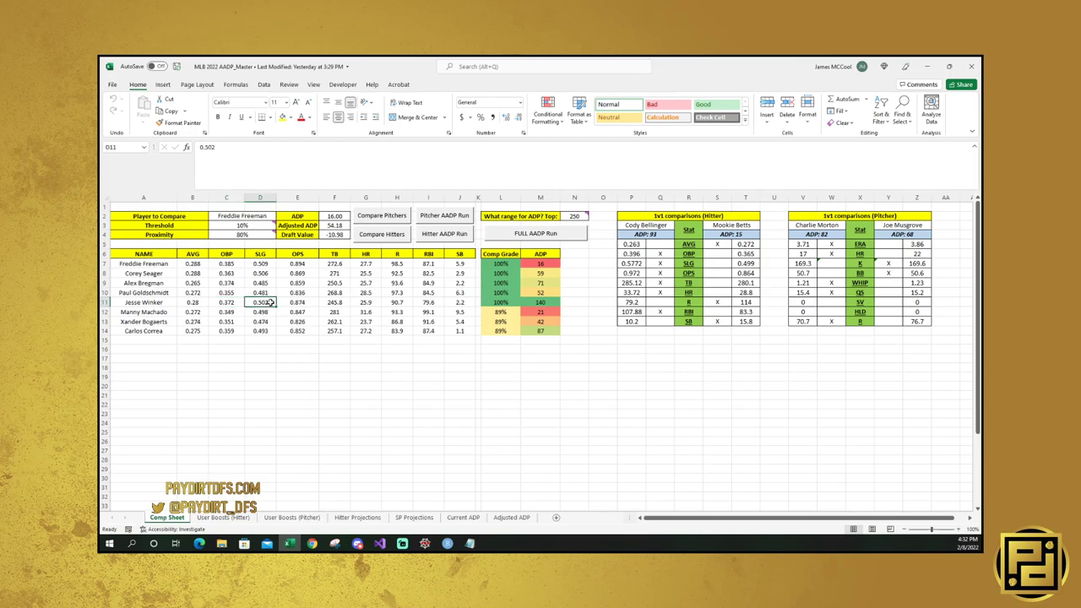
click(309, 303)
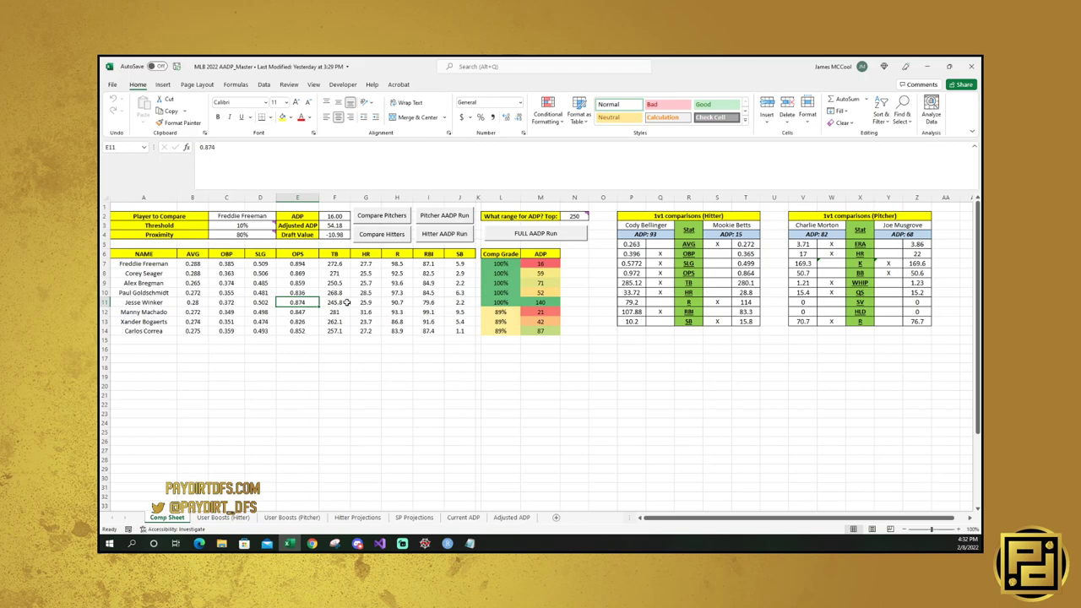
click(335, 264)
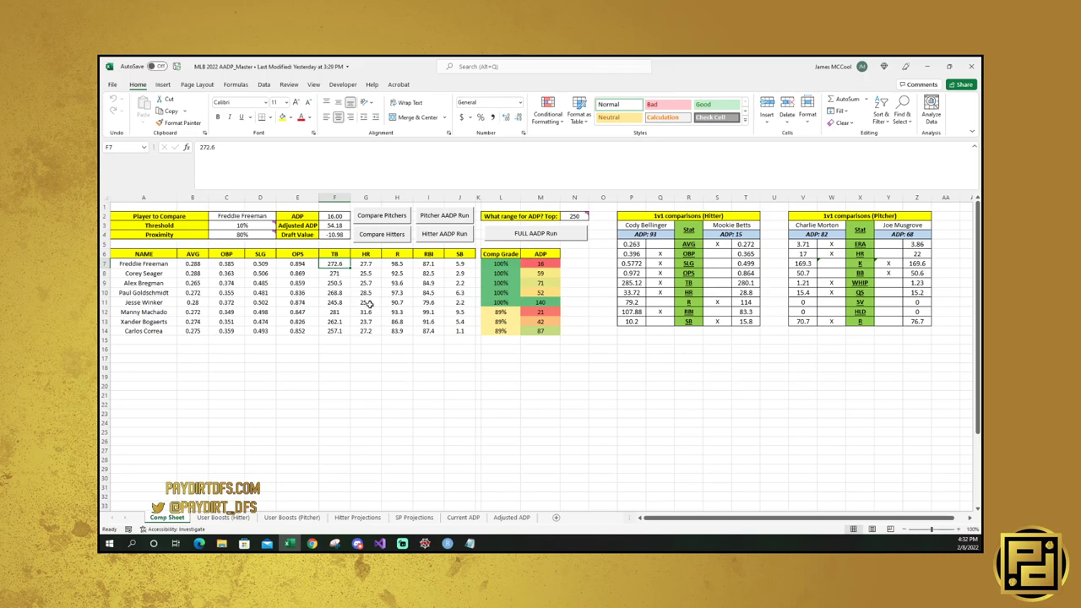
click(372, 303)
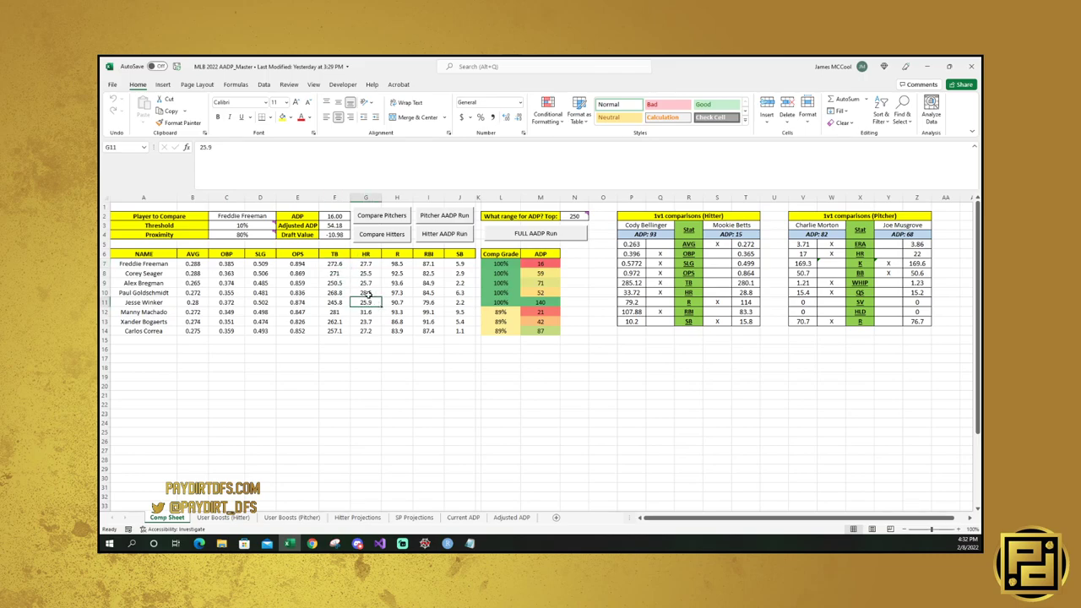
click(396, 302)
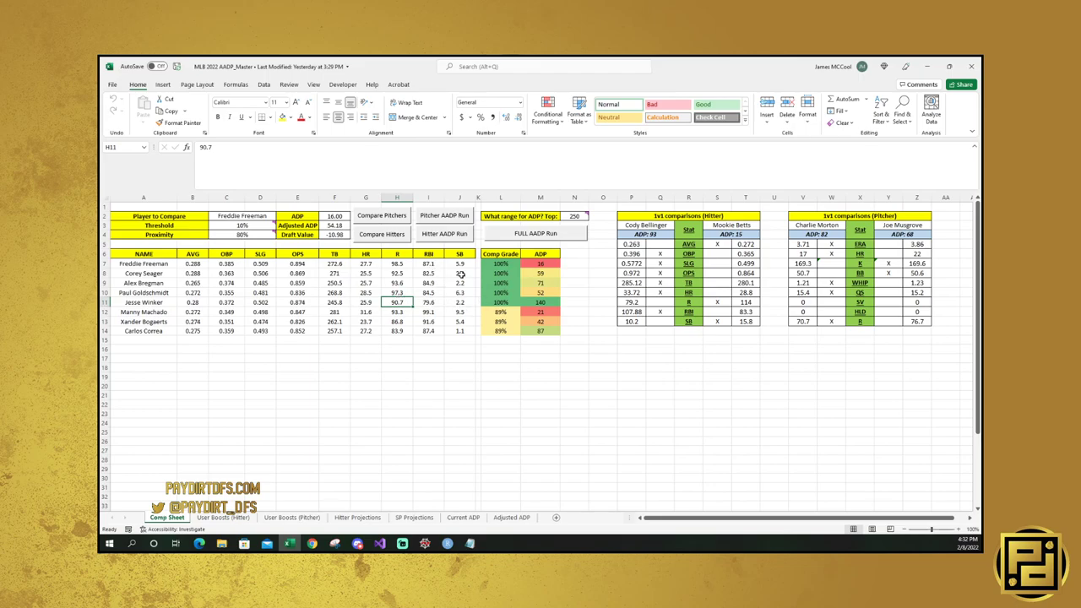
Compare Jesse Winker's ADP with Freddie Freeman's ADP in the hitter comp table.
click(541, 304)
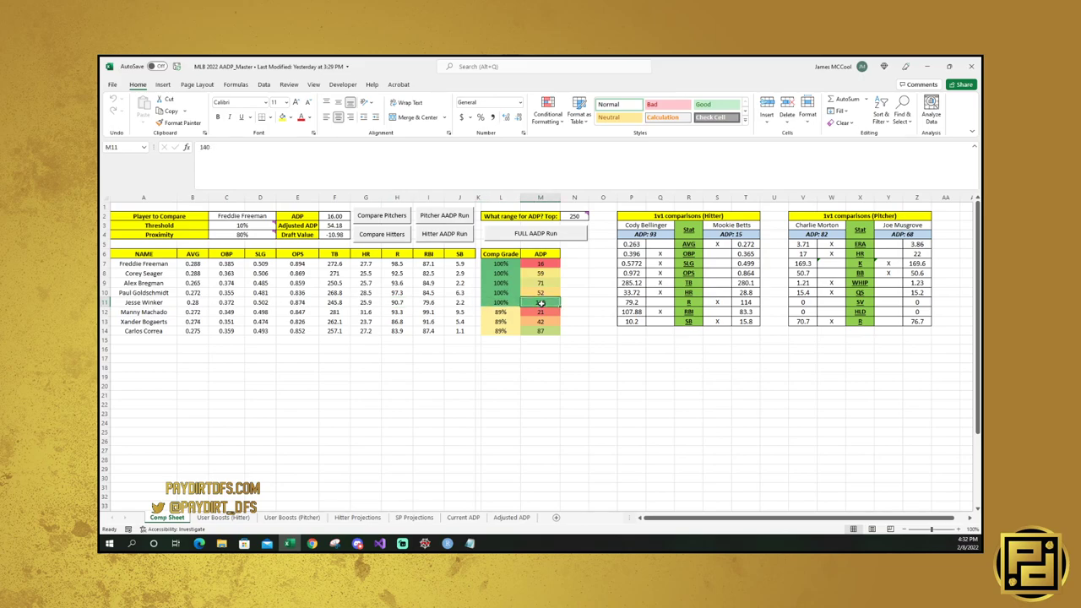
click(542, 264)
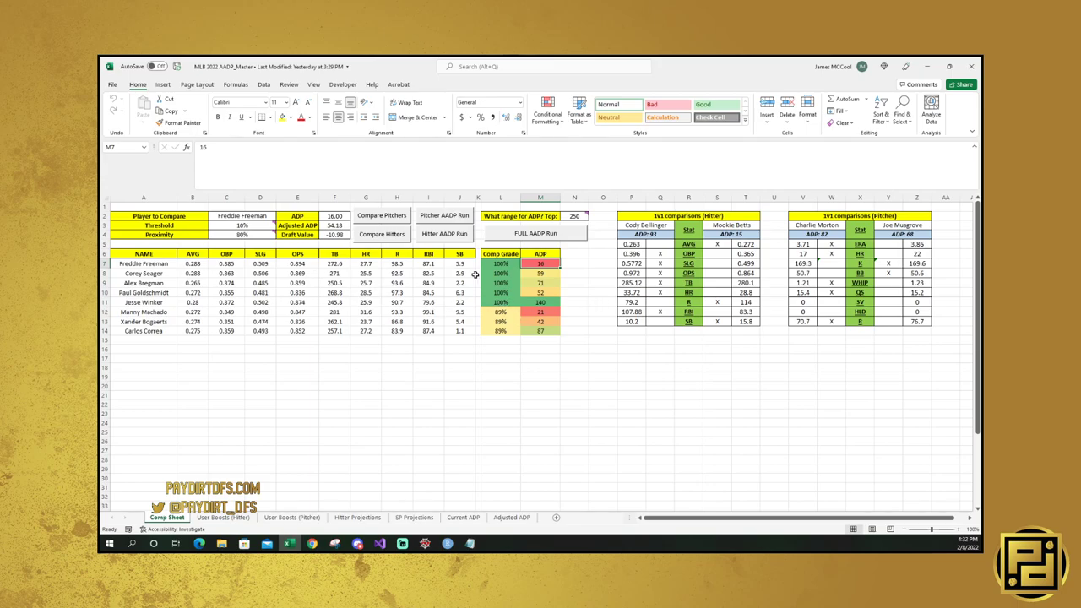
click(160, 255)
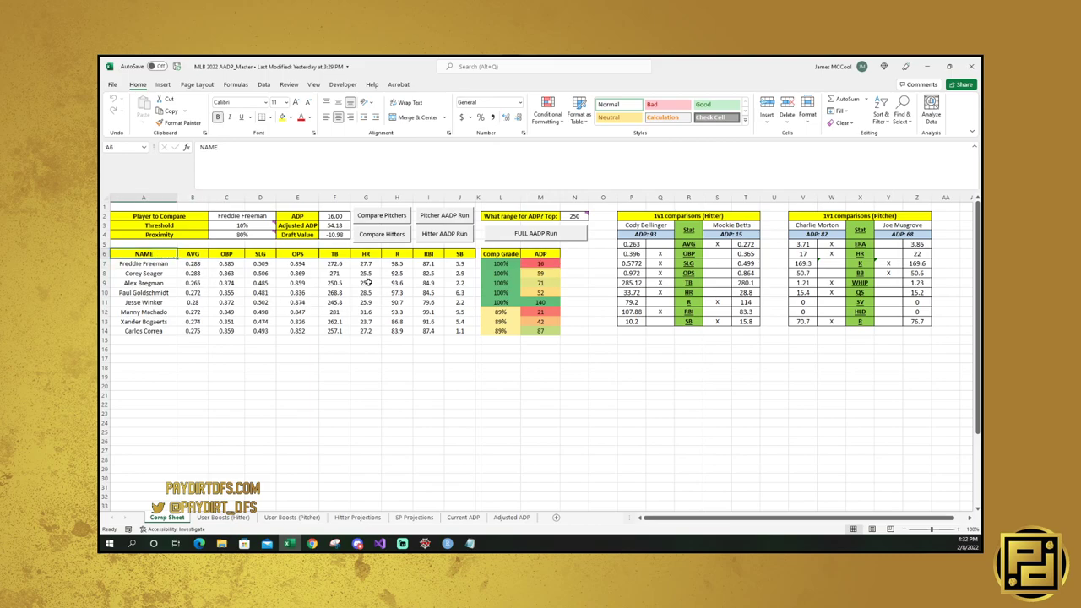